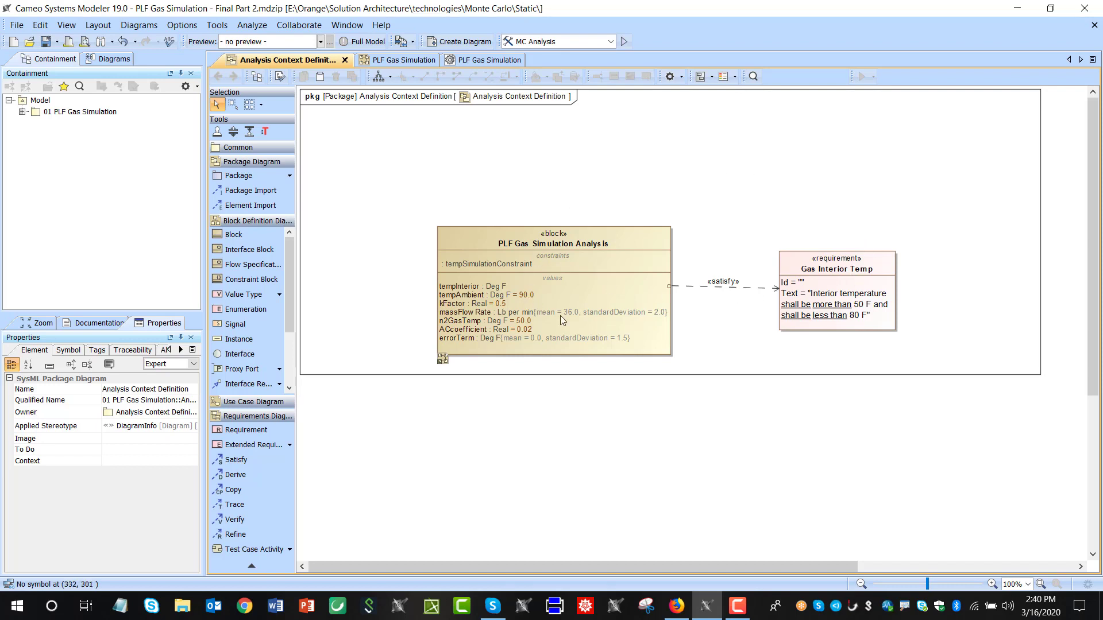
# Move the Gas Interior Temp requirement up slightly and add a requirement named "Gas Interior Temp level" above and beside it.
pyautogui.moveTo(843, 300); pyautogui.dragTo(843, 275)
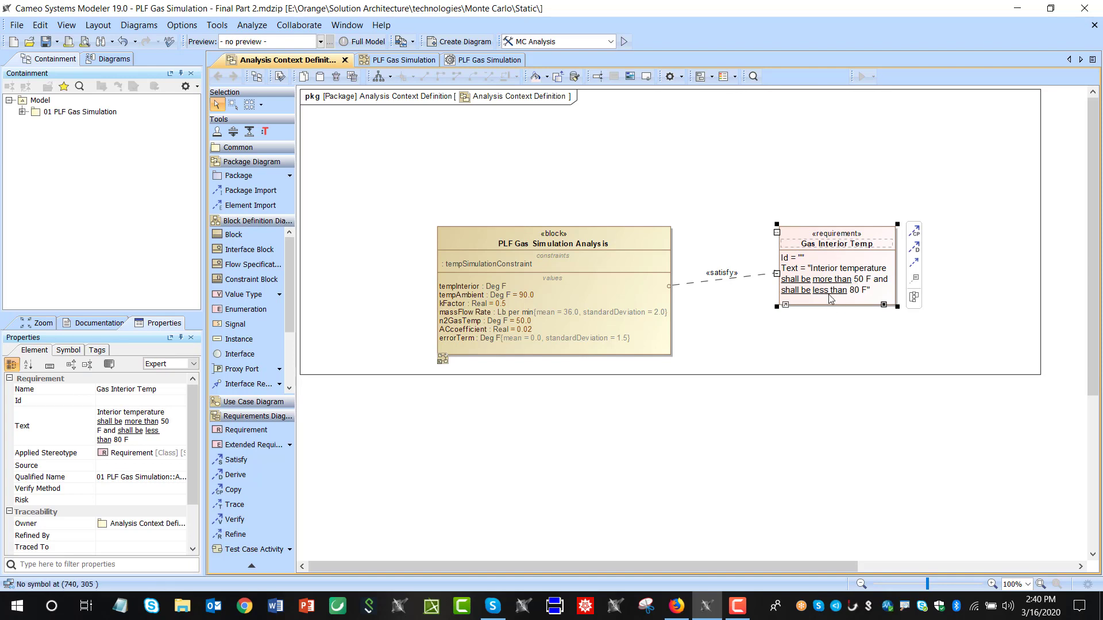
pyautogui.click(246, 429)
pyautogui.click(883, 140)
pyautogui.write('G')
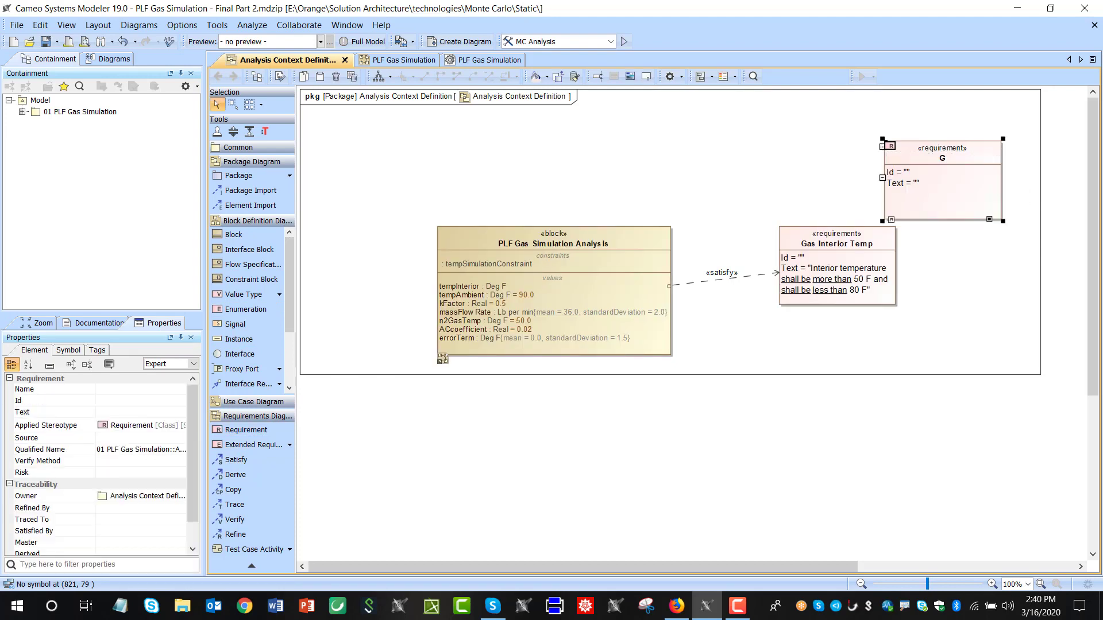
pyautogui.write('as I')
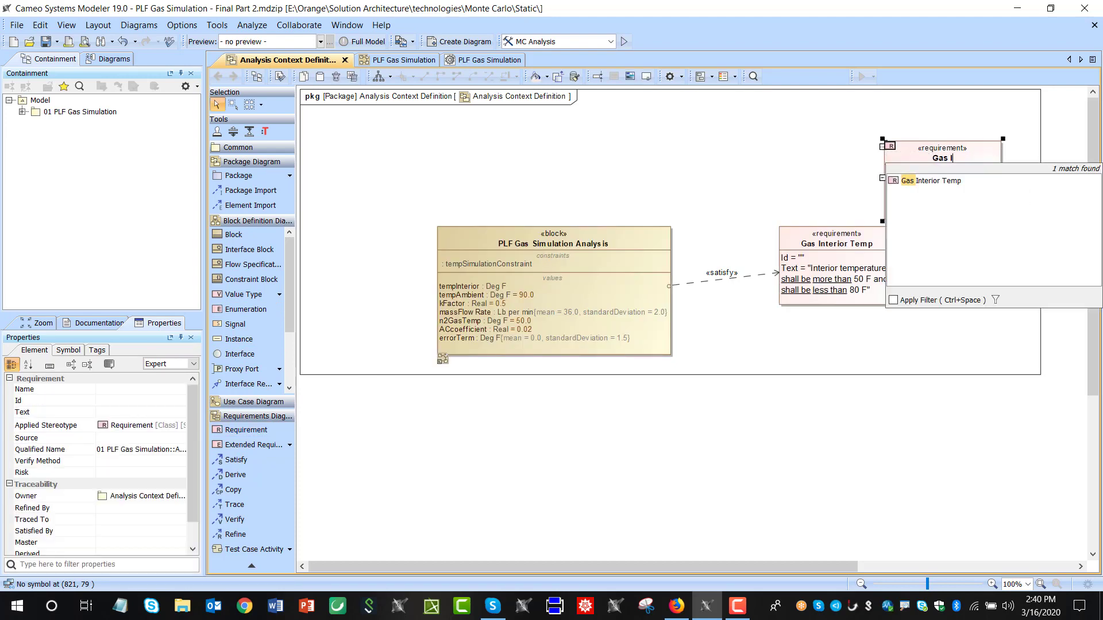
pyautogui.write('nterior Te')
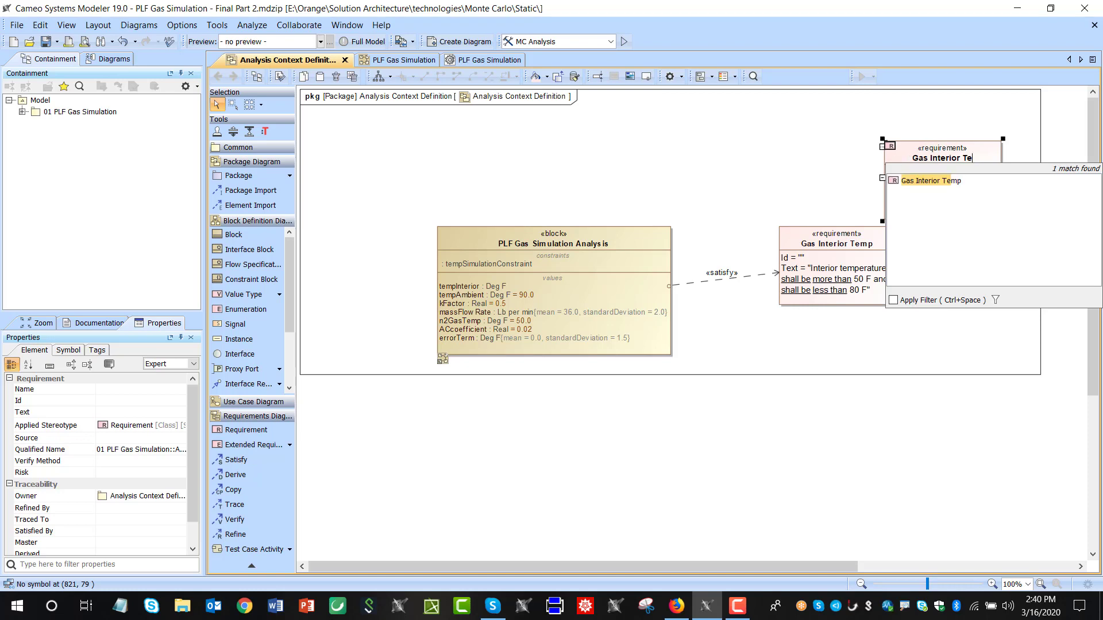
pyautogui.write('mp ')
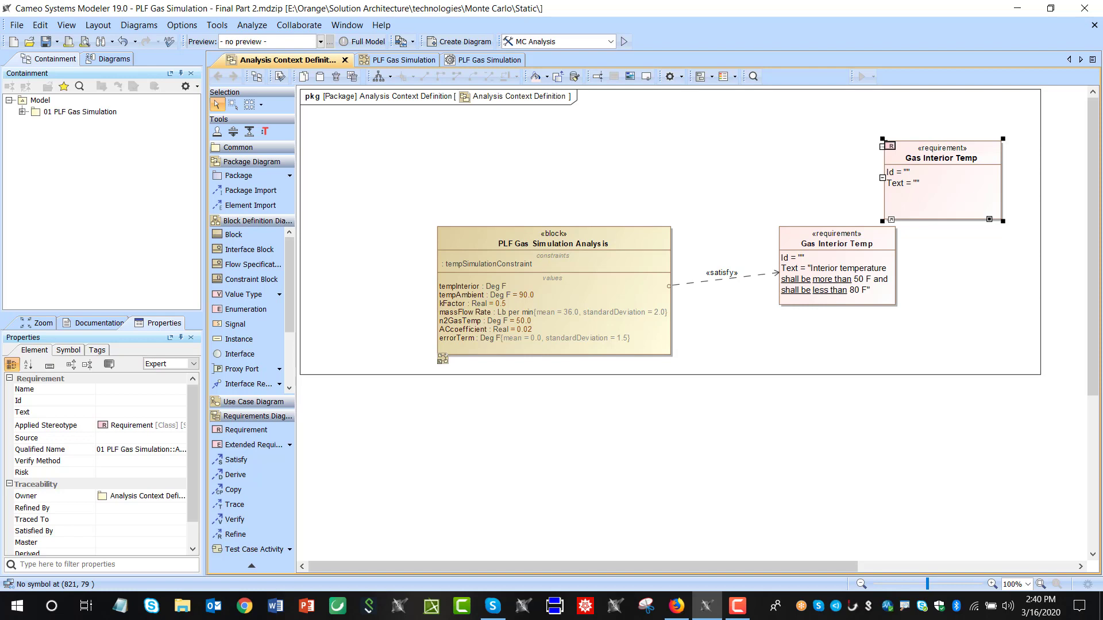
pyautogui.write('level')
pyautogui.press('Return')
pyautogui.moveTo(931, 158); pyautogui.dragTo(940, 127)
pyautogui.click(862, 167)
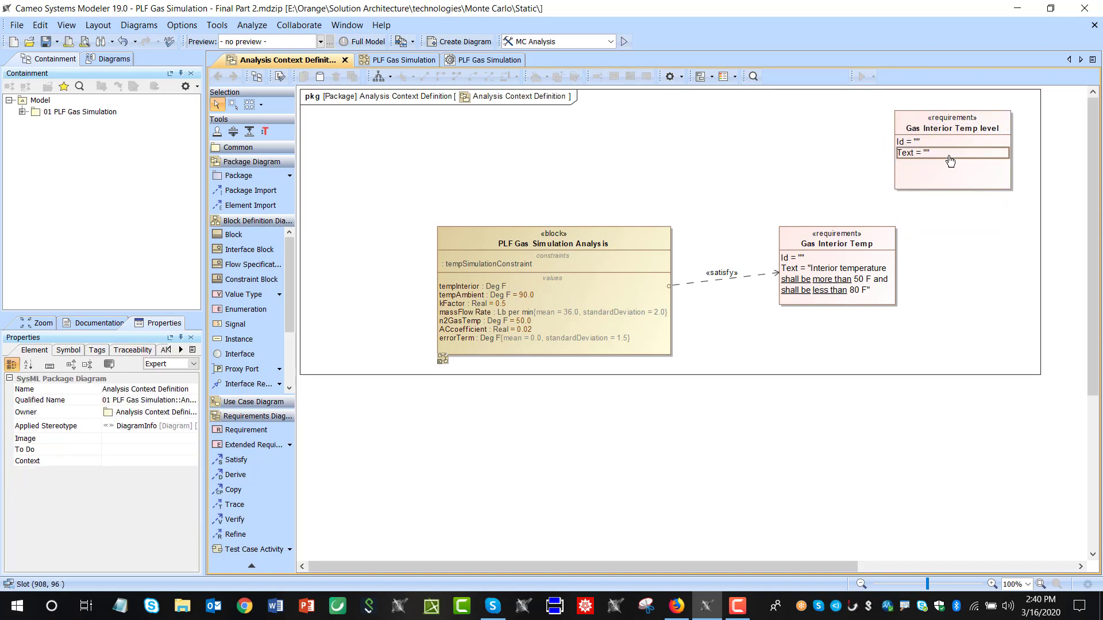
# Set the Gas Interior Temp level requirement's text to "Gas interior temp shall be in the level between 50 and 80 F 95% of the time".
pyautogui.doubleClick(950, 154)
pyautogui.write('Gast')
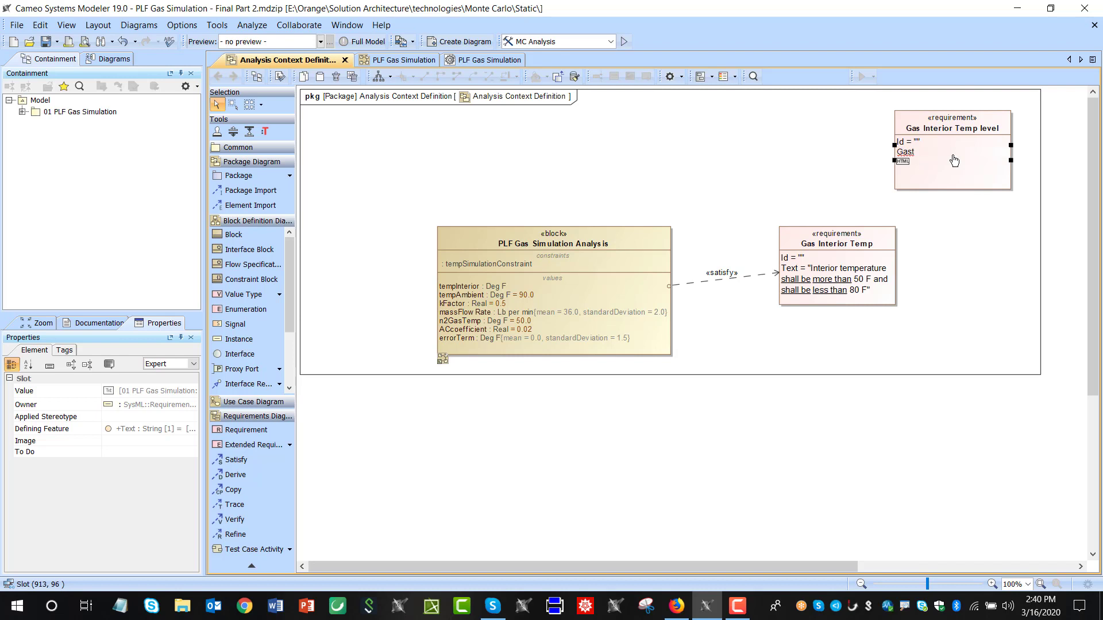
pyautogui.press('BackSpace')
pyautogui.write('interior temp shall be ')
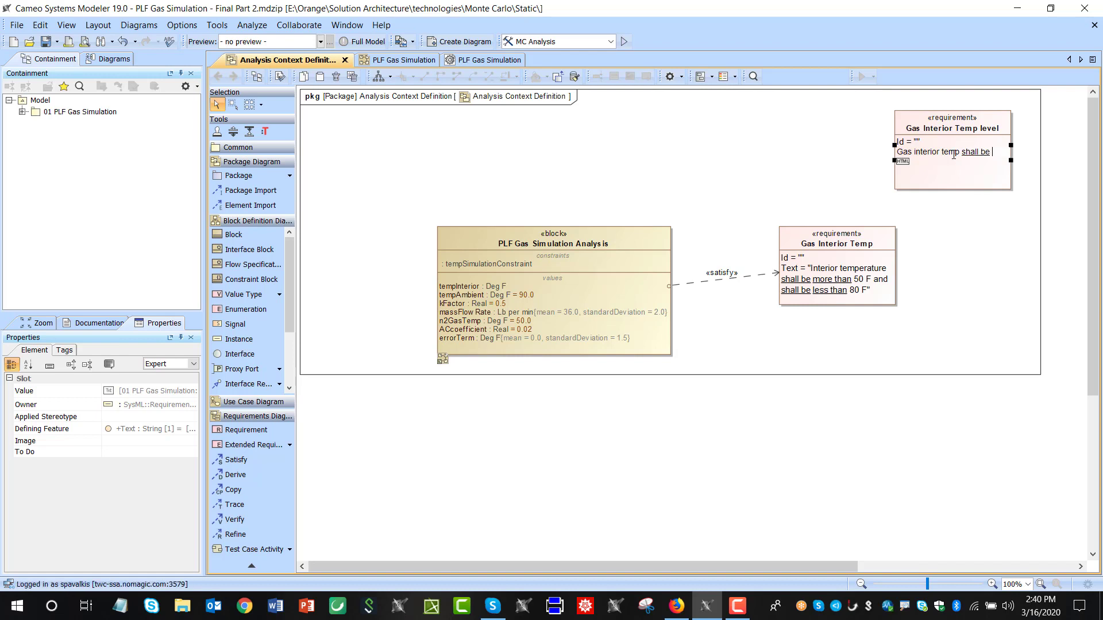
pyautogui.write('in the level 95% of the timebetwee ')
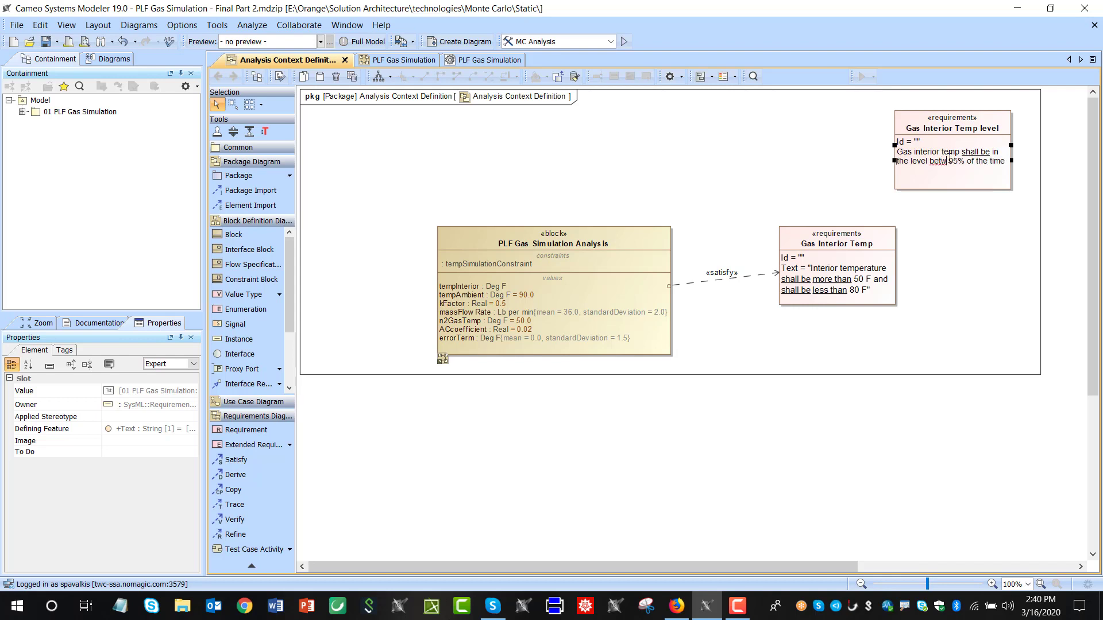
pyautogui.write('50 ')
pyautogui.write('and')
pyautogui.write('n')
pyautogui.press('Right')
pyautogui.press('Right')
pyautogui.press('Right')
pyautogui.press('Right')
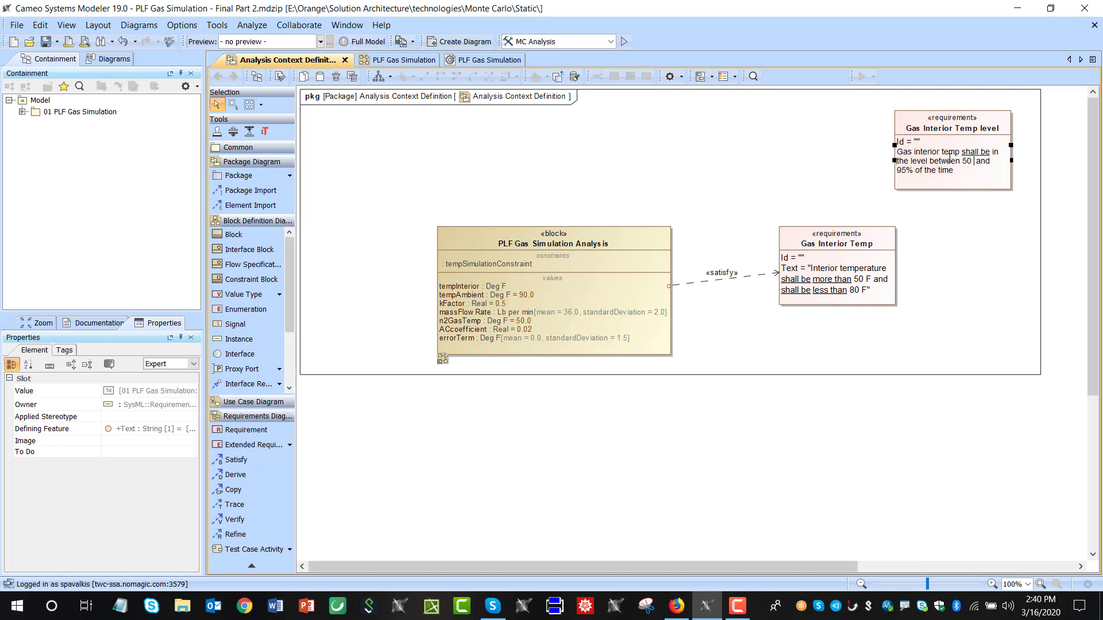
pyautogui.press('BackSpace')
pyautogui.press('Left')
pyautogui.write('80 F')
pyautogui.hscroll(5, 949, 158)
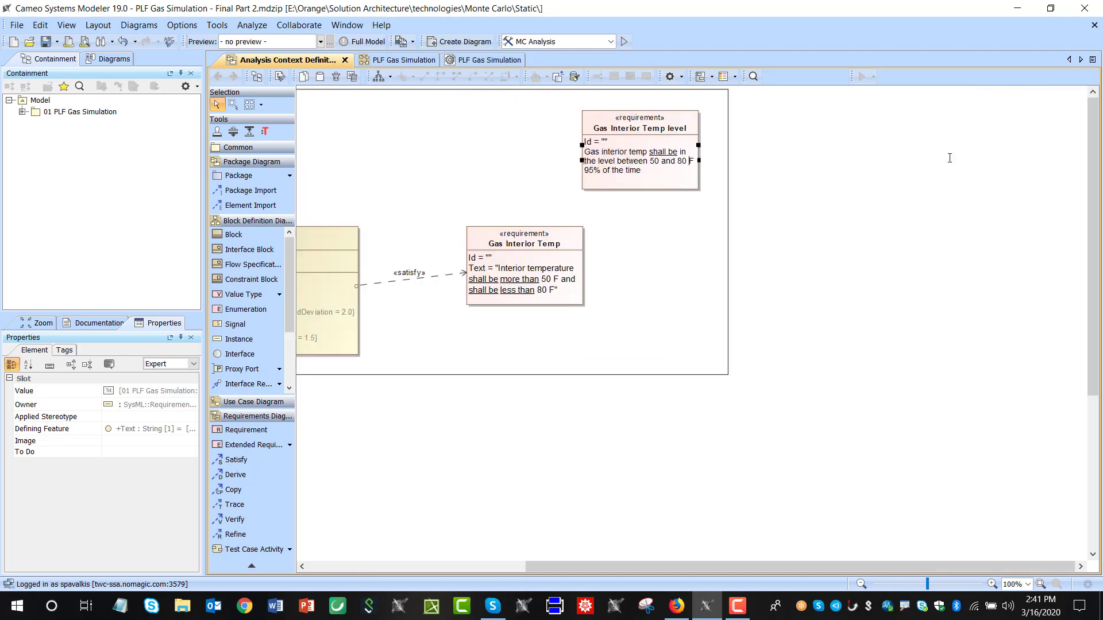
pyautogui.click(630, 202)
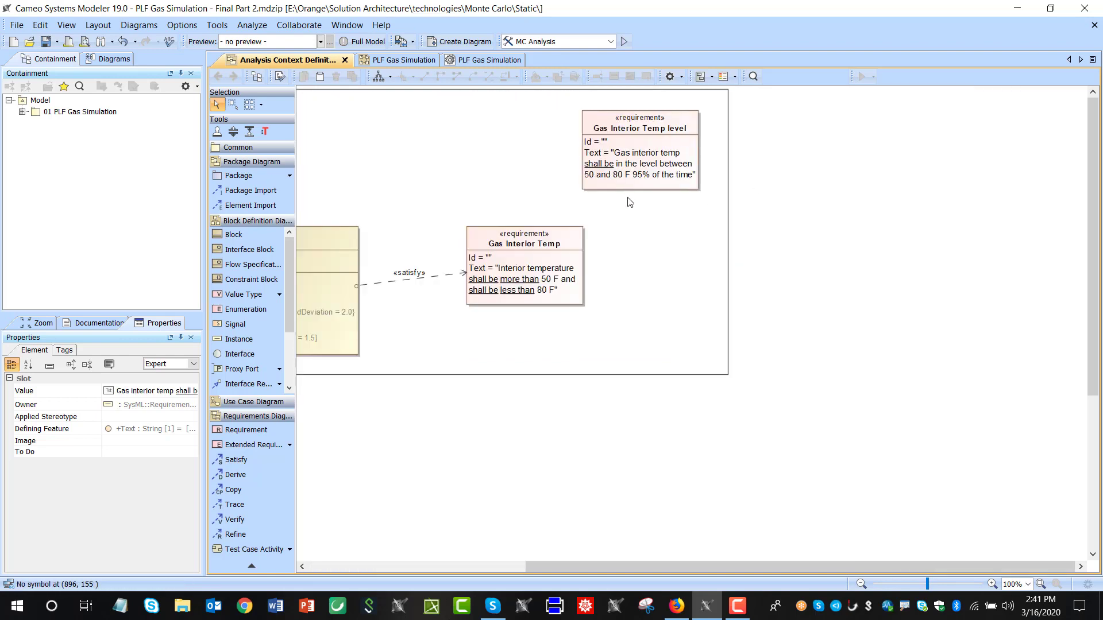
# Draw a derive relationship from the Gas Interior Temp requirement to Gas Interior Temp level.
pyautogui.click(573, 249)
pyautogui.moveTo(602, 251); pyautogui.dragTo(608, 178)
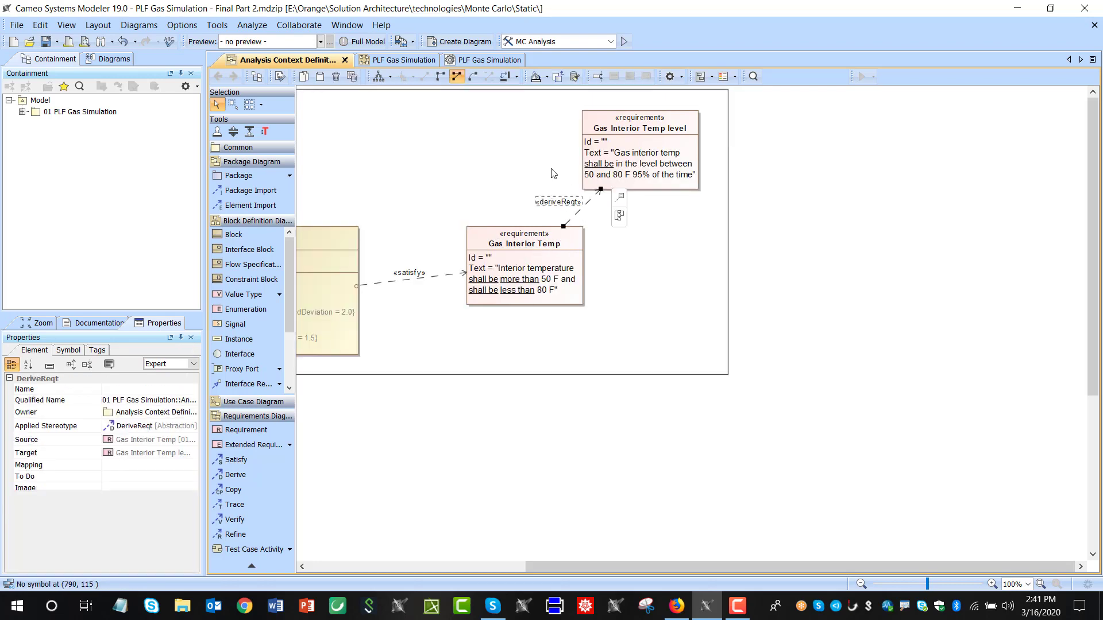
pyautogui.click(618, 214)
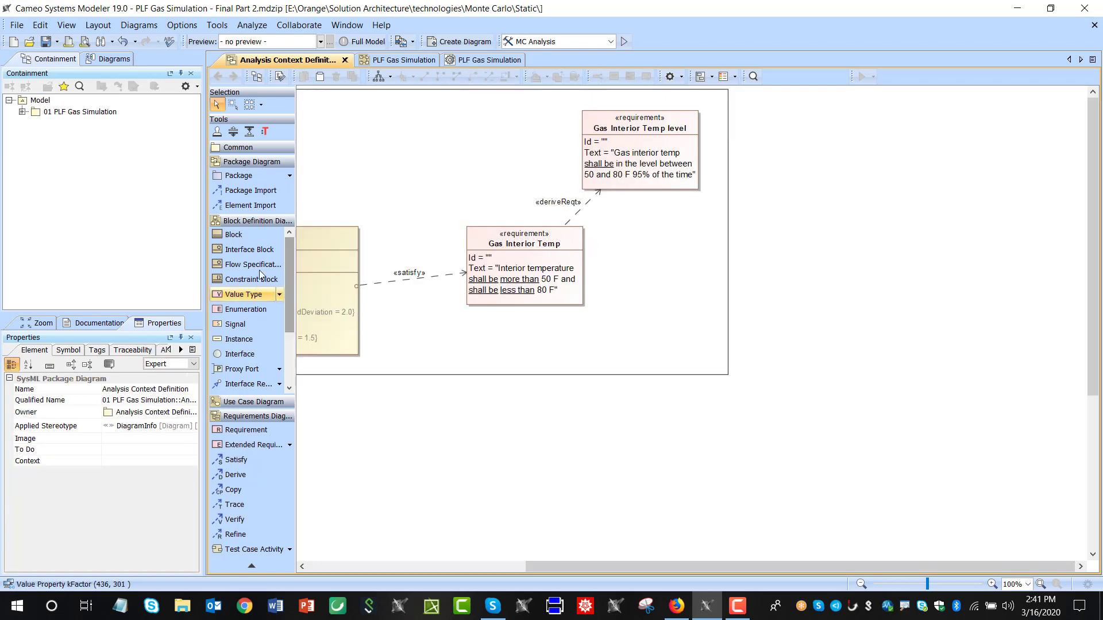
# Add a requirement named "Gas Interior Temp In Scope" below and beside the Gas Interior Temp requirement.
pyautogui.click(257, 431)
pyautogui.click(610, 301)
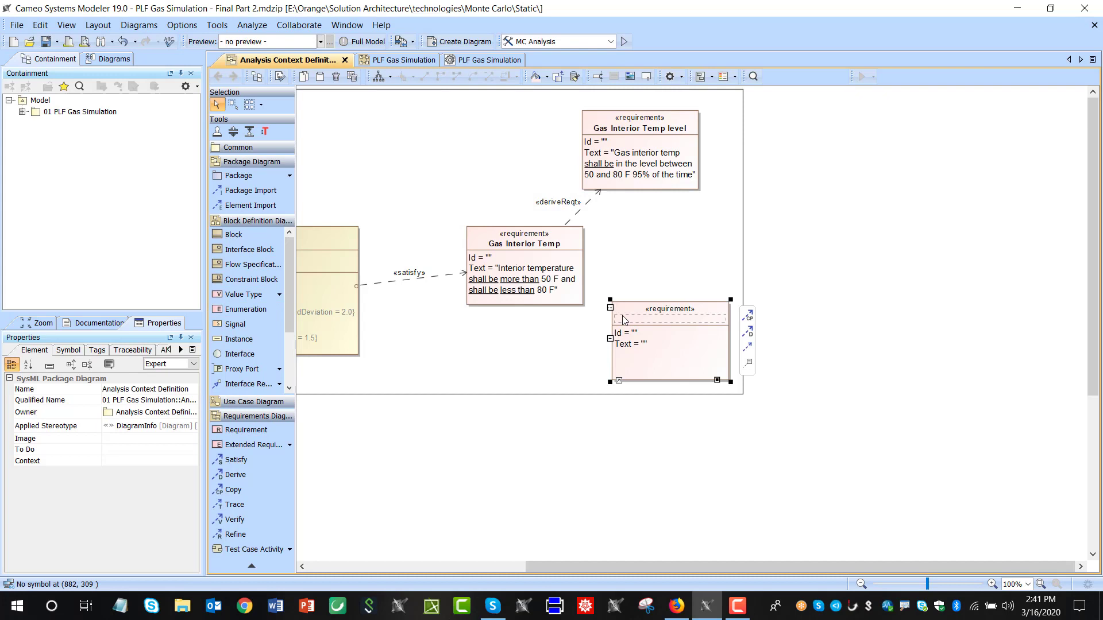
pyautogui.moveTo(667, 314); pyautogui.dragTo(661, 316)
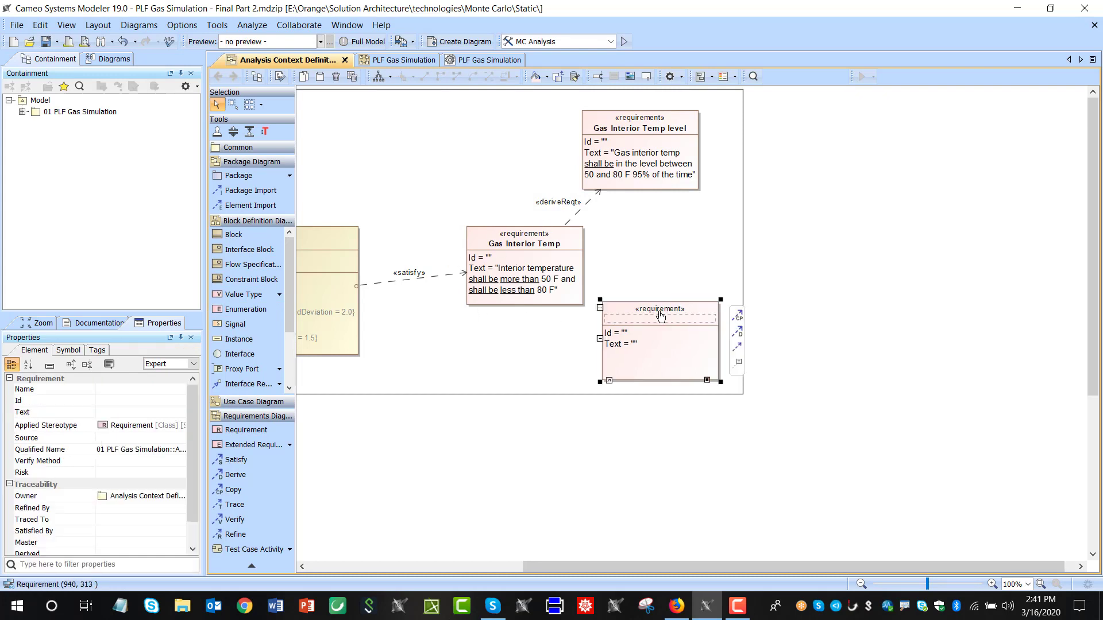
pyautogui.write('Gas I')
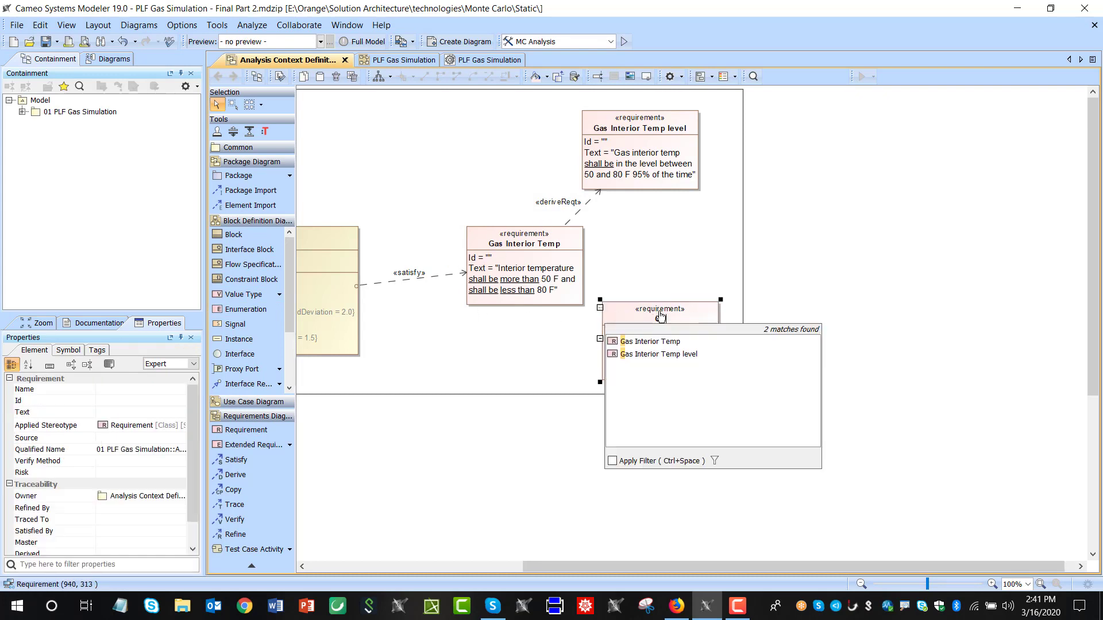
pyautogui.write('nterior Tem')
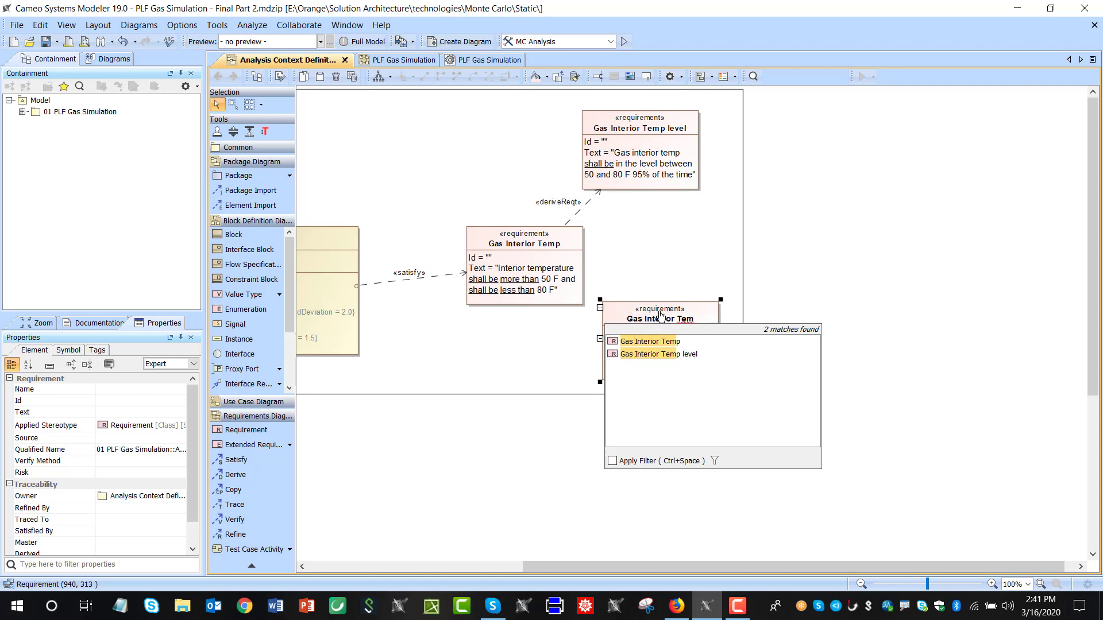
pyautogui.write('p in')
pyautogui.press('BackSpace')
pyautogui.press('BackSpace')
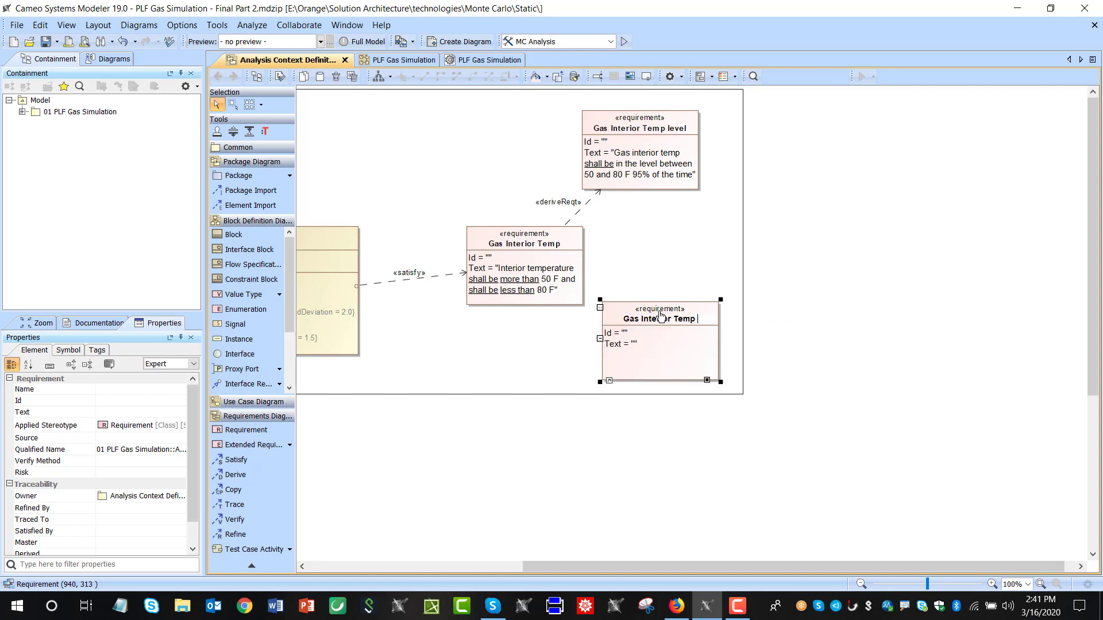
pyautogui.write('In Scope')
pyautogui.click(546, 339)
# Set the In Scope requirement's text to "Gas interior temp shall be out of scope in less than 0.05 cases from 1.".
pyautogui.doubleClick(647, 346)
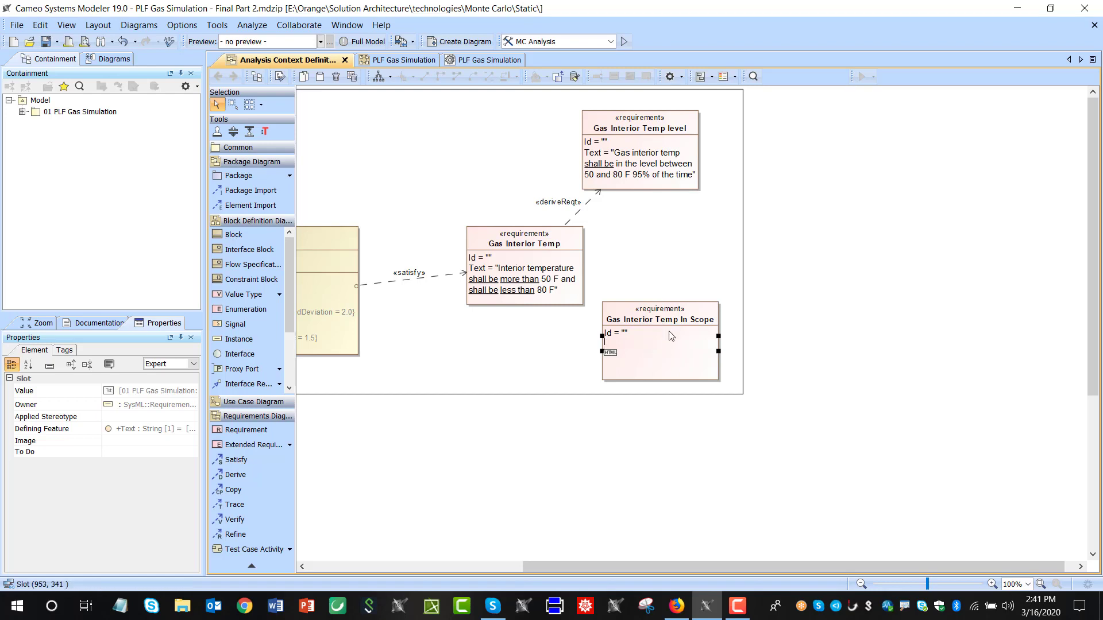
pyautogui.write('Gas interior temp shall be of o')
pyautogui.press('BackSpace')
pyautogui.press('BackSpace')
pyautogui.press('BackSpace')
pyautogui.write('ut of scope in less ')
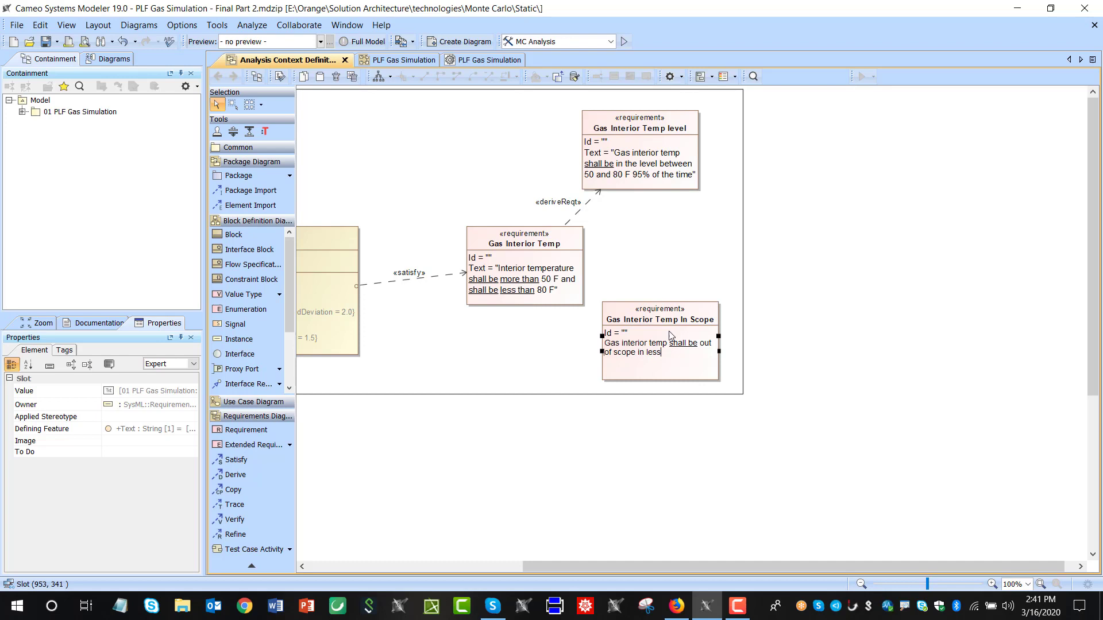
pyautogui.write('than')
pyautogui.write('0.0.')
pyautogui.write('5 ')
pyautogui.write('cases from 1.')
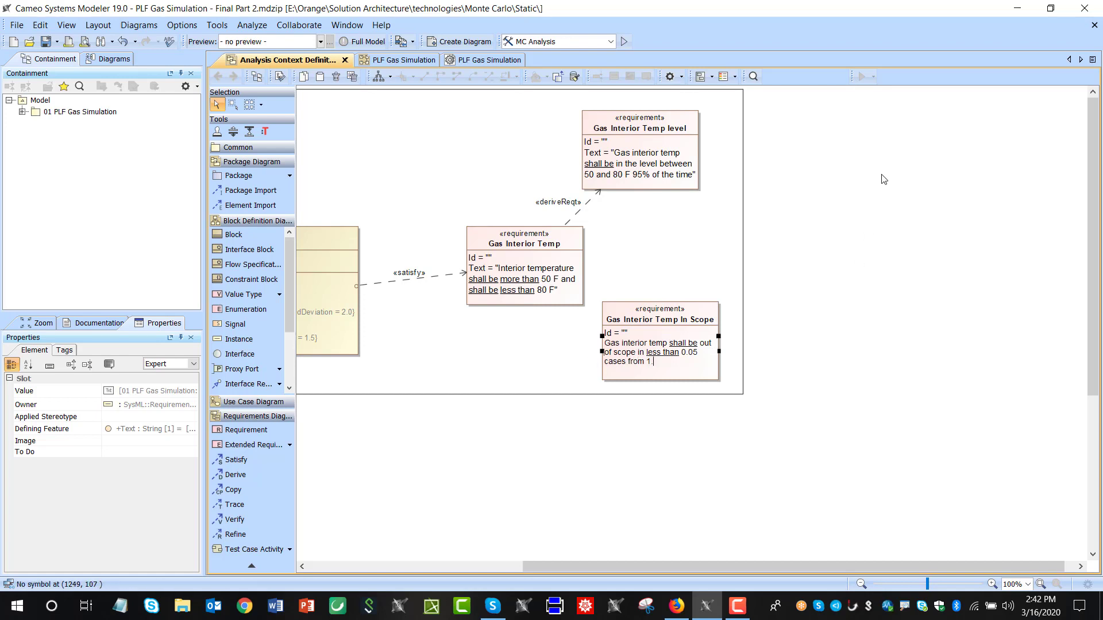
pyautogui.click(744, 252)
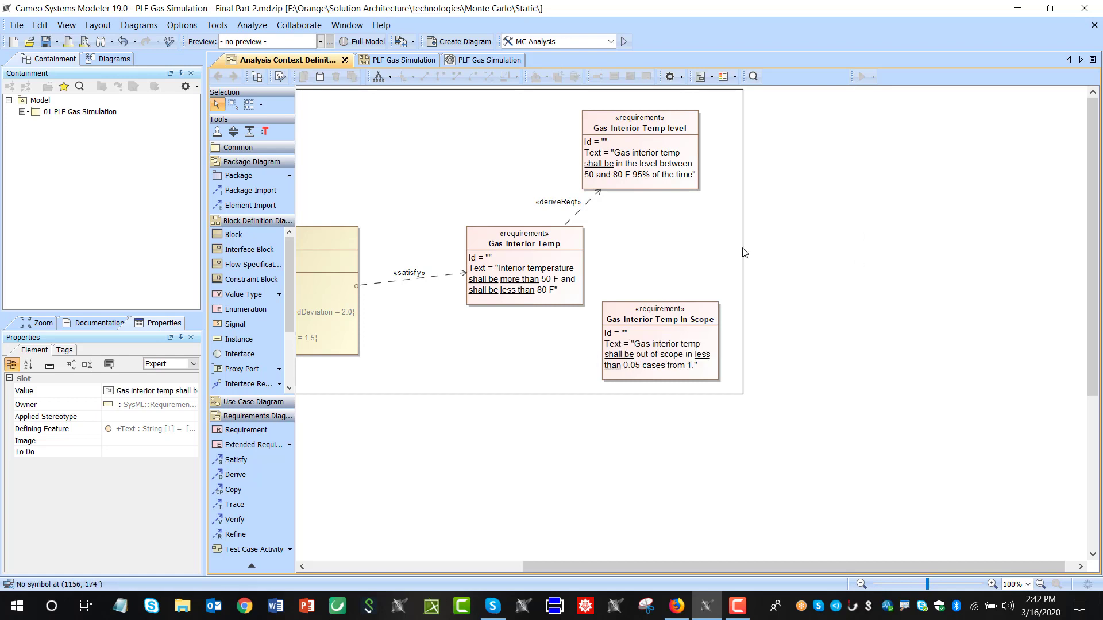
# Draw a derive relationship from Gas Interior Temp In Scope to the Gas Interior Temp level requirement.
pyautogui.click(666, 313)
pyautogui.click(642, 167)
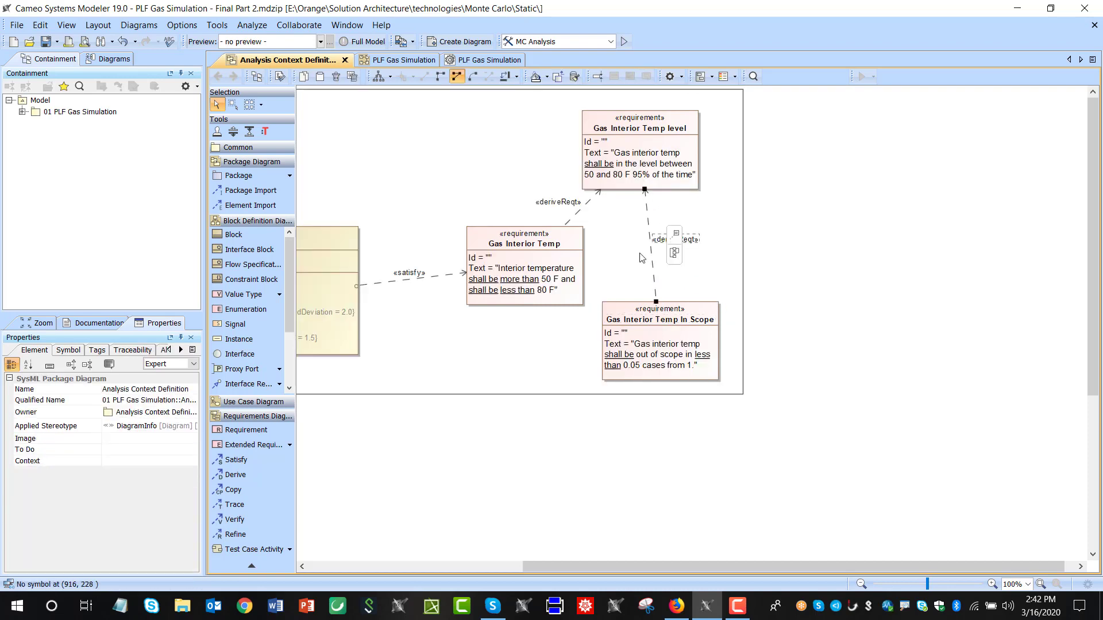
pyautogui.click(423, 264)
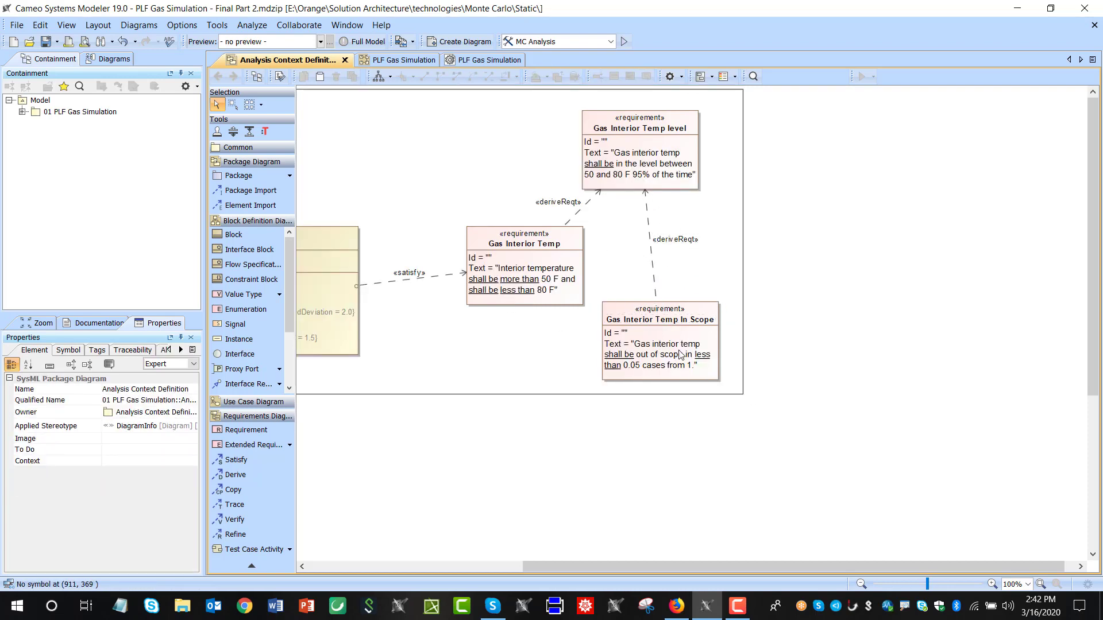
# Rename the Gas Interior Temp In Scope requirement to "Gas Interior Temp out of Scope".
pyautogui.doubleClick(717, 323)
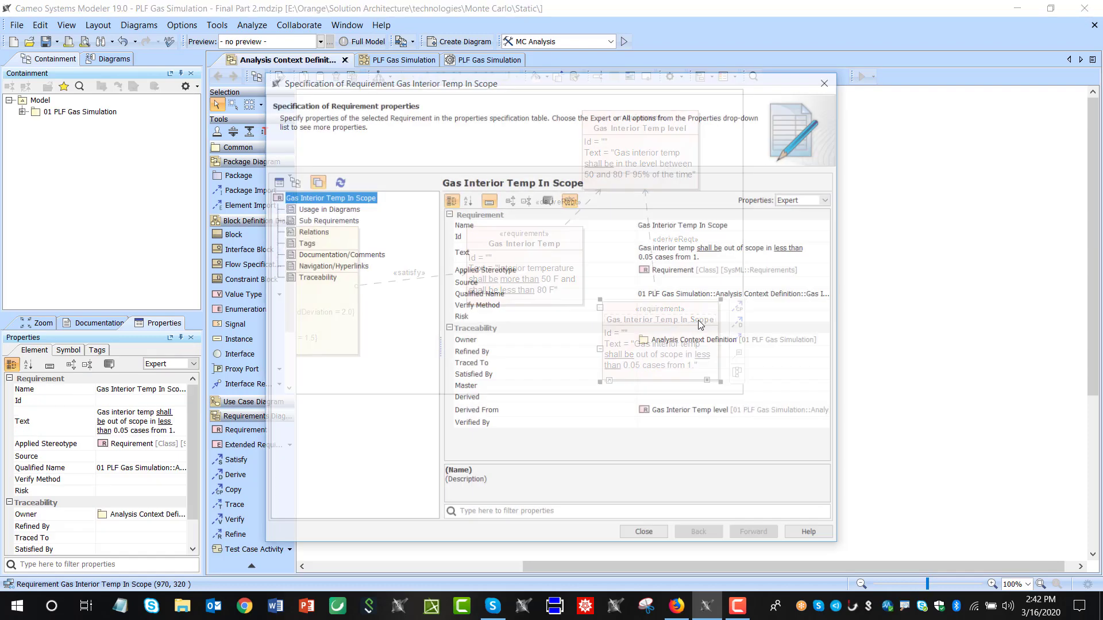
pyautogui.click(645, 535)
pyautogui.click(661, 318)
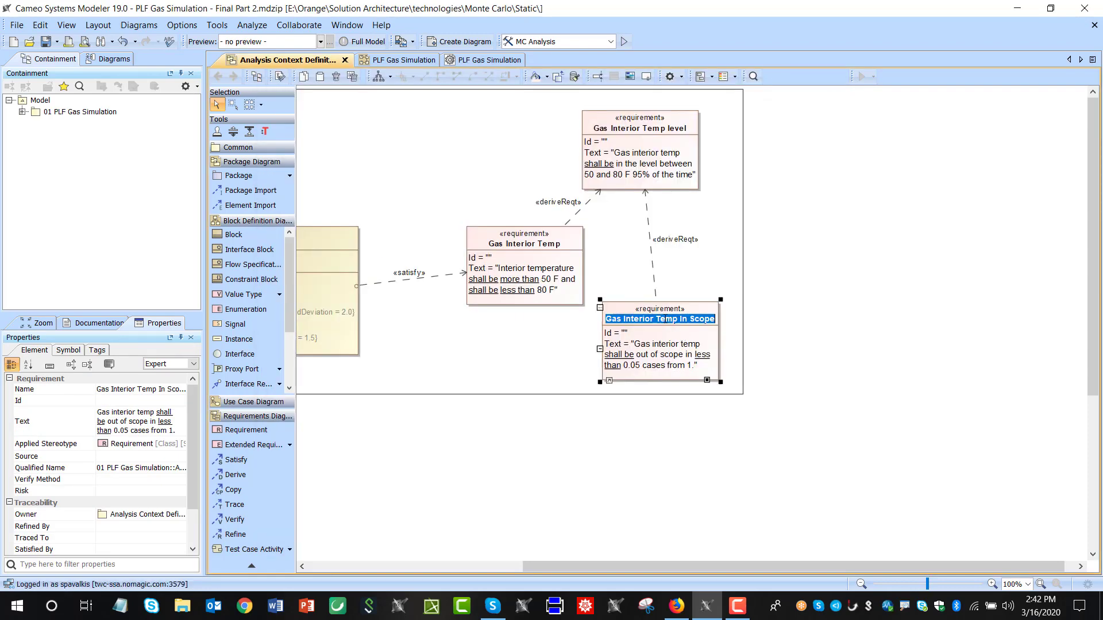
pyautogui.click(680, 319)
pyautogui.hotkey('ctrl', 'shift', 'Left')
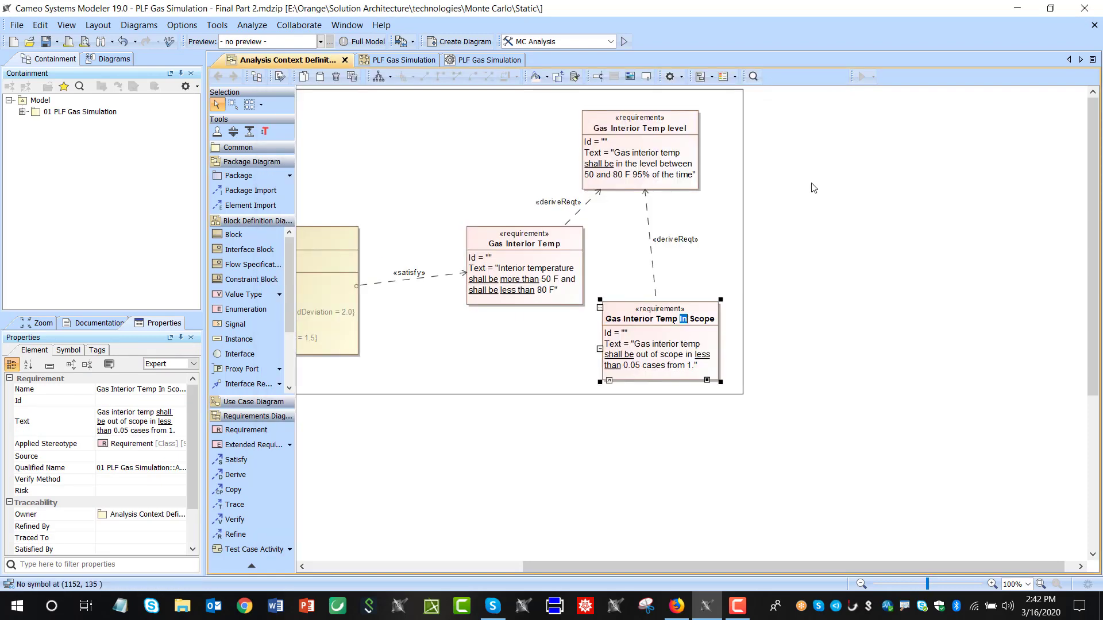
pyautogui.write('out')
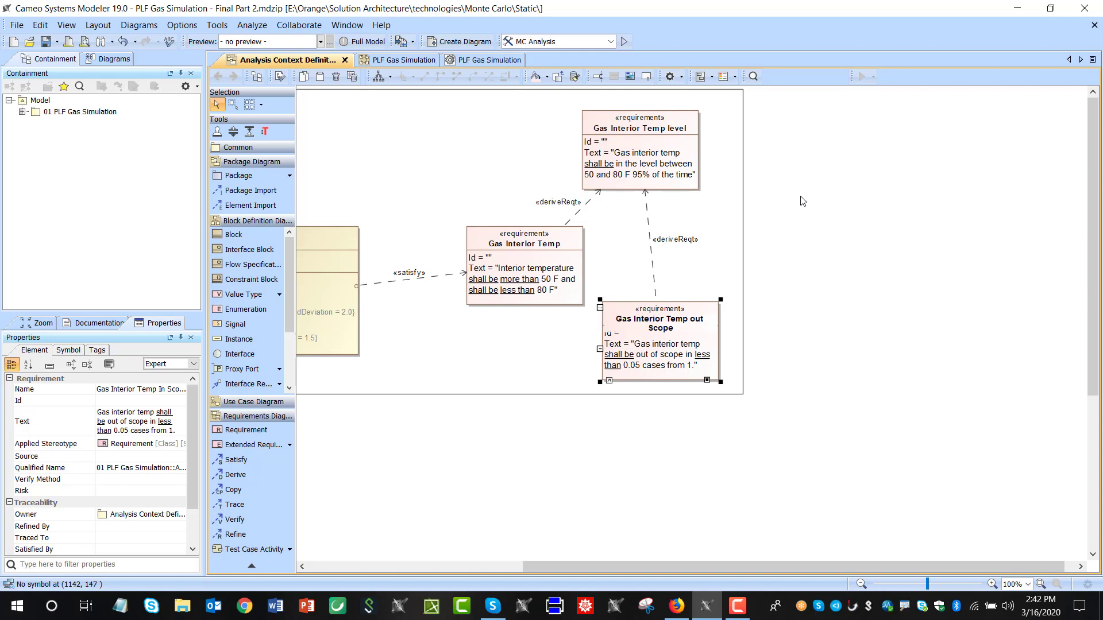
pyautogui.write(' of')
pyautogui.click(804, 280)
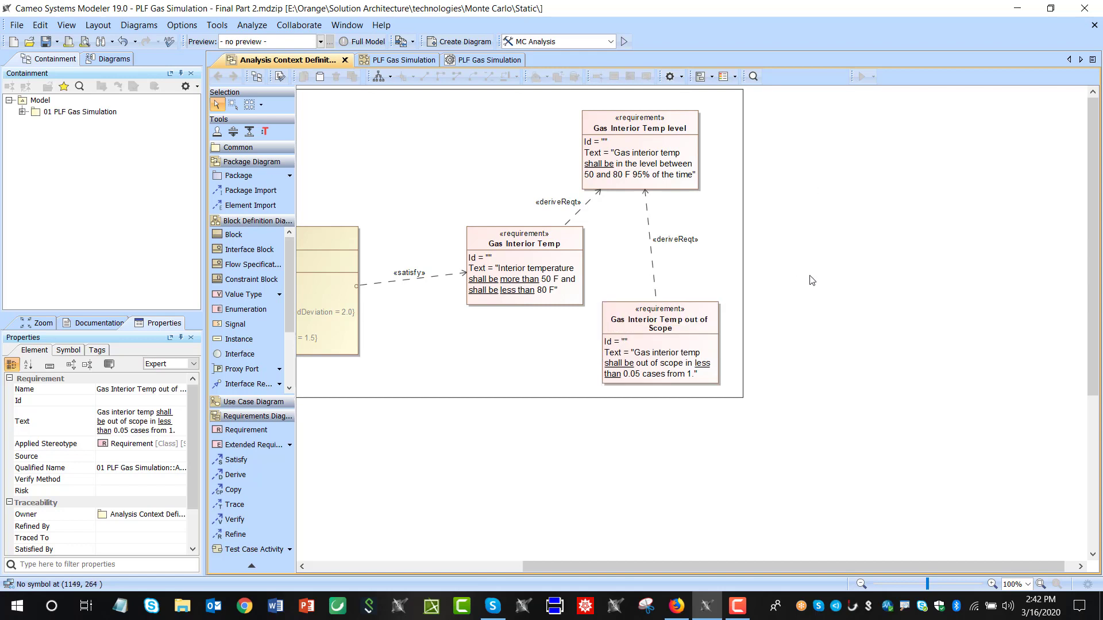
pyautogui.moveTo(542, 565); pyautogui.dragTo(444, 544)
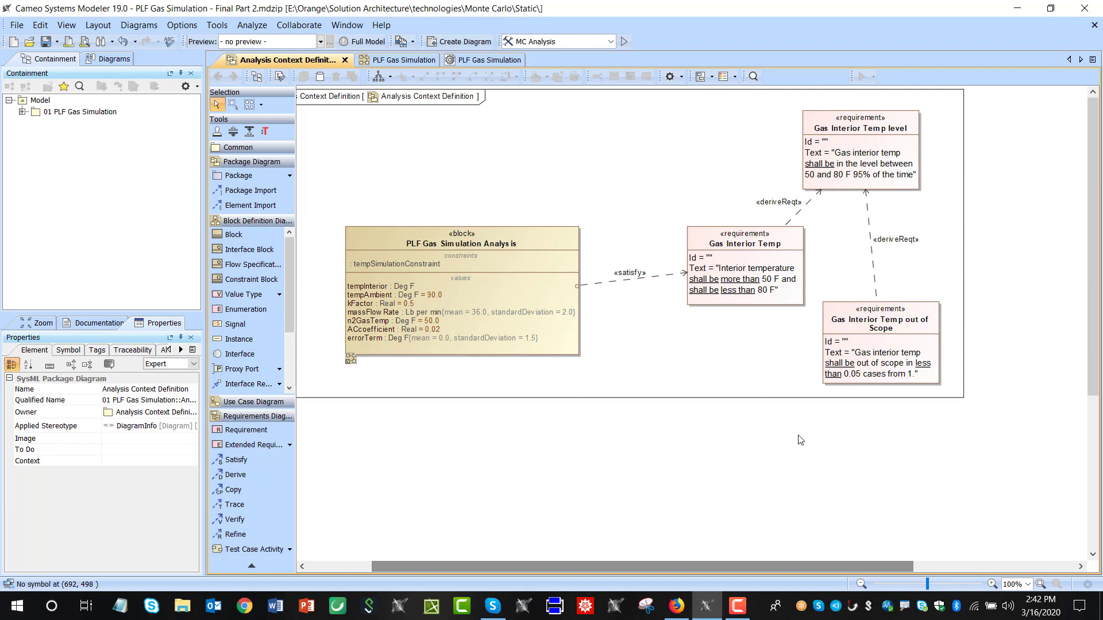
pyautogui.click(931, 374)
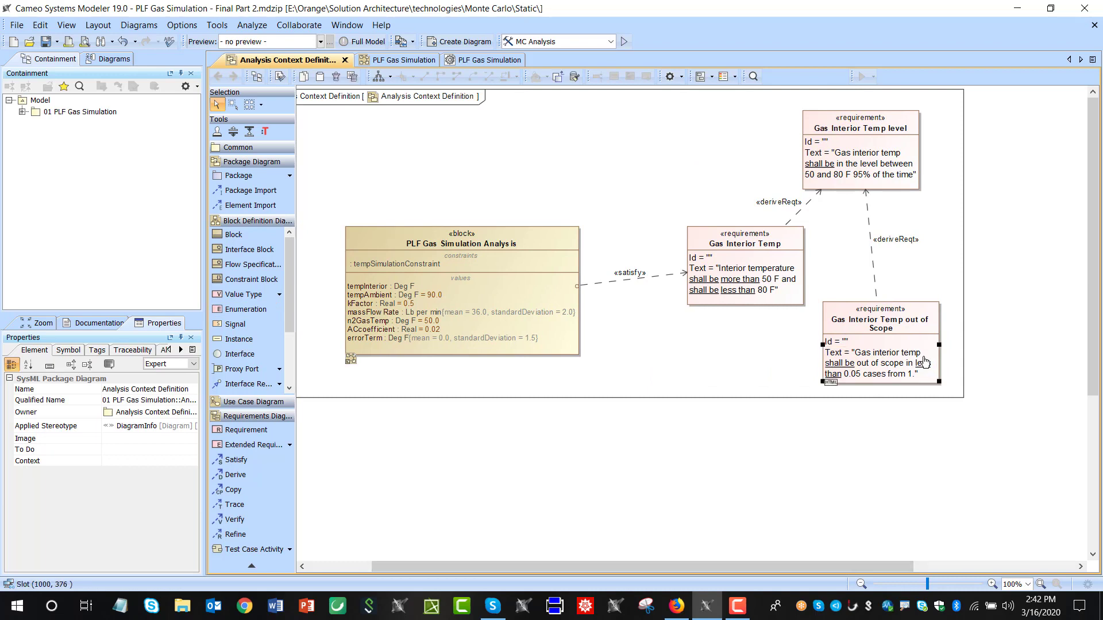
pyautogui.click(673, 216)
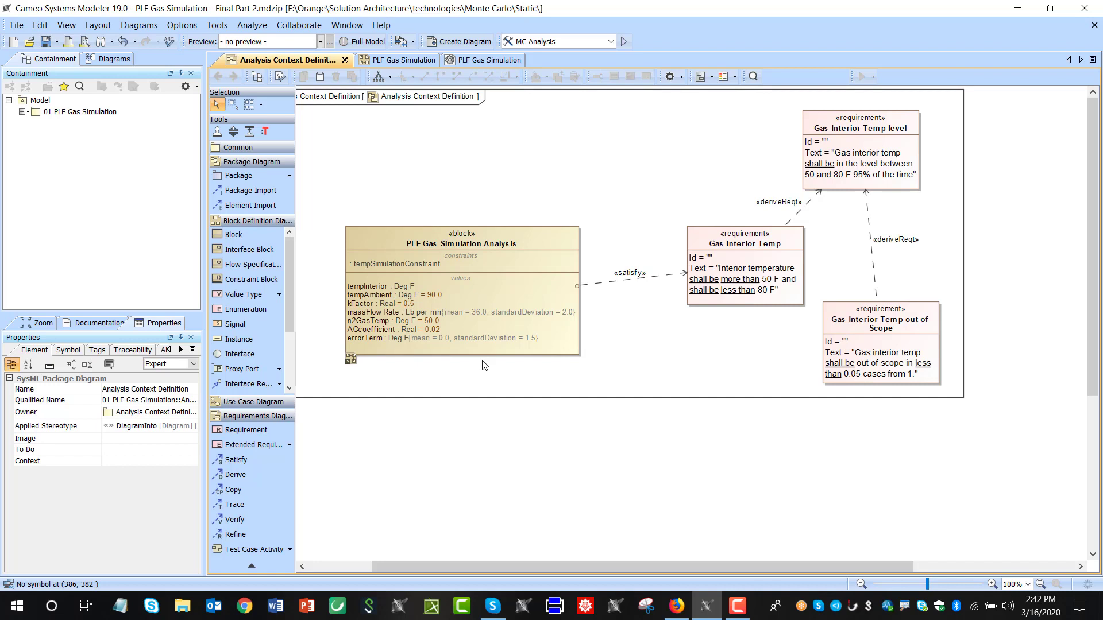
# Add the existing MonteCarloAnalysis block to the diagram and position it above the PLF Gas Simulation Analysis block.
pyautogui.click(233, 234)
pyautogui.click(384, 131)
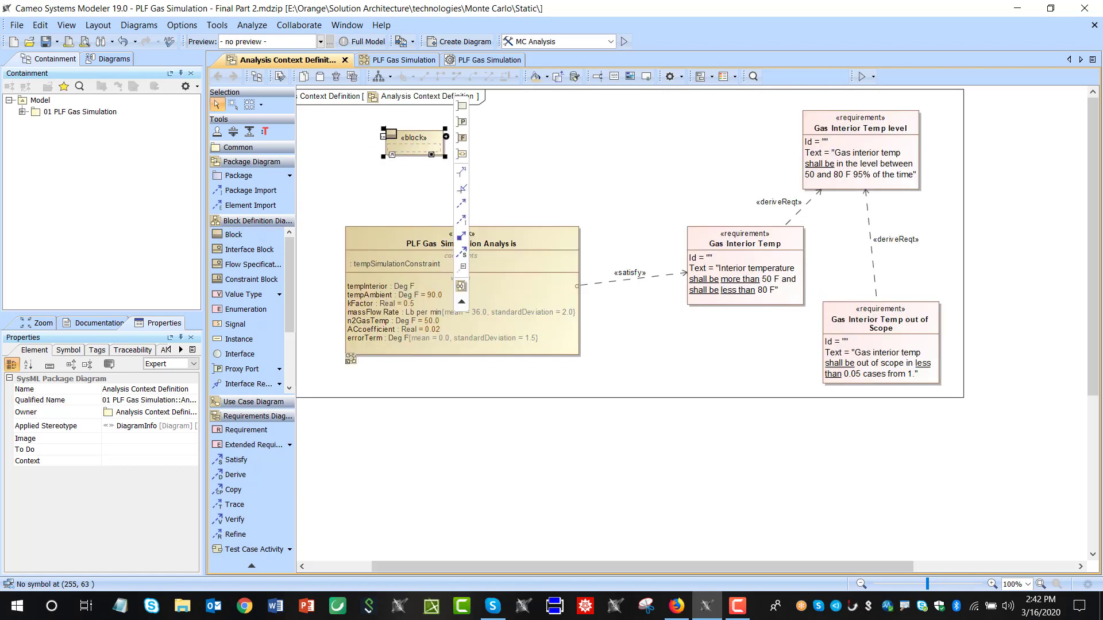
pyautogui.write('Monte')
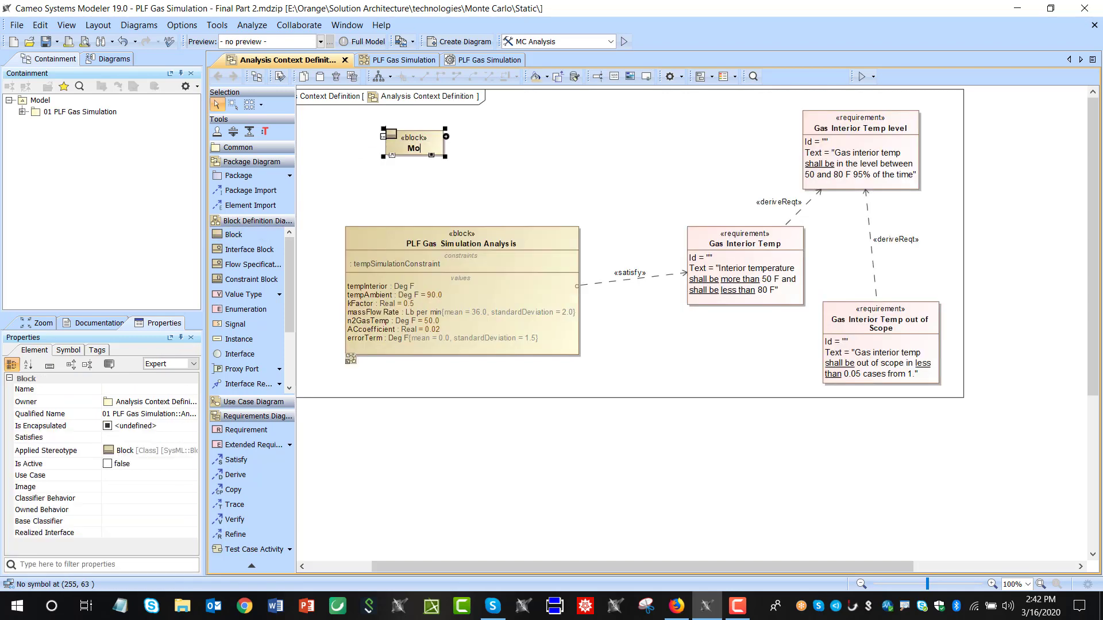
pyautogui.click(453, 167)
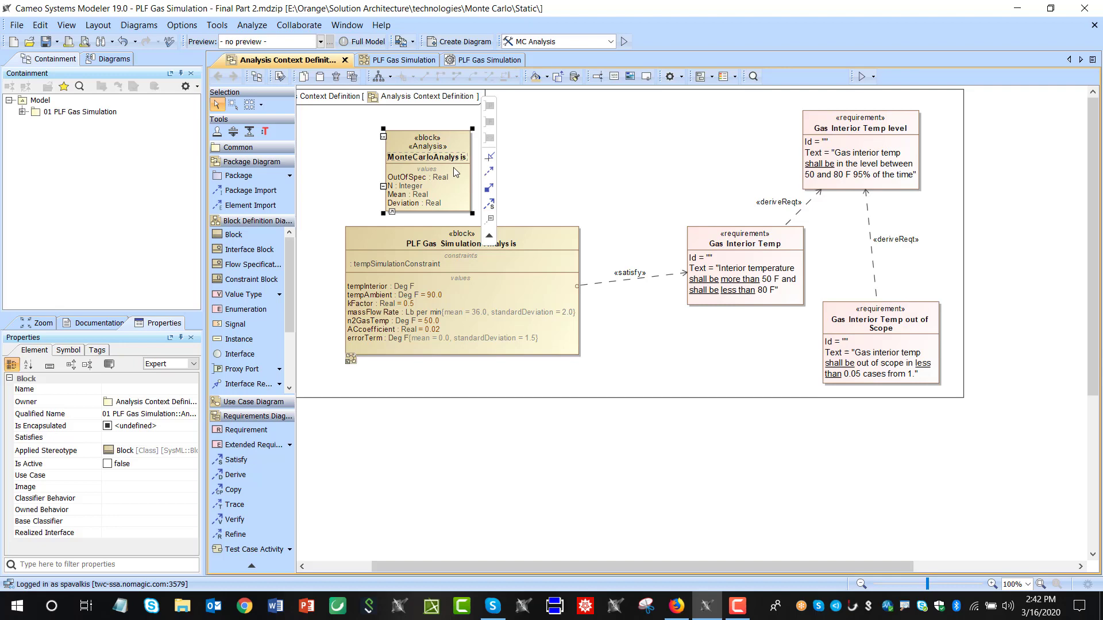
pyautogui.moveTo(412, 152); pyautogui.dragTo(441, 141)
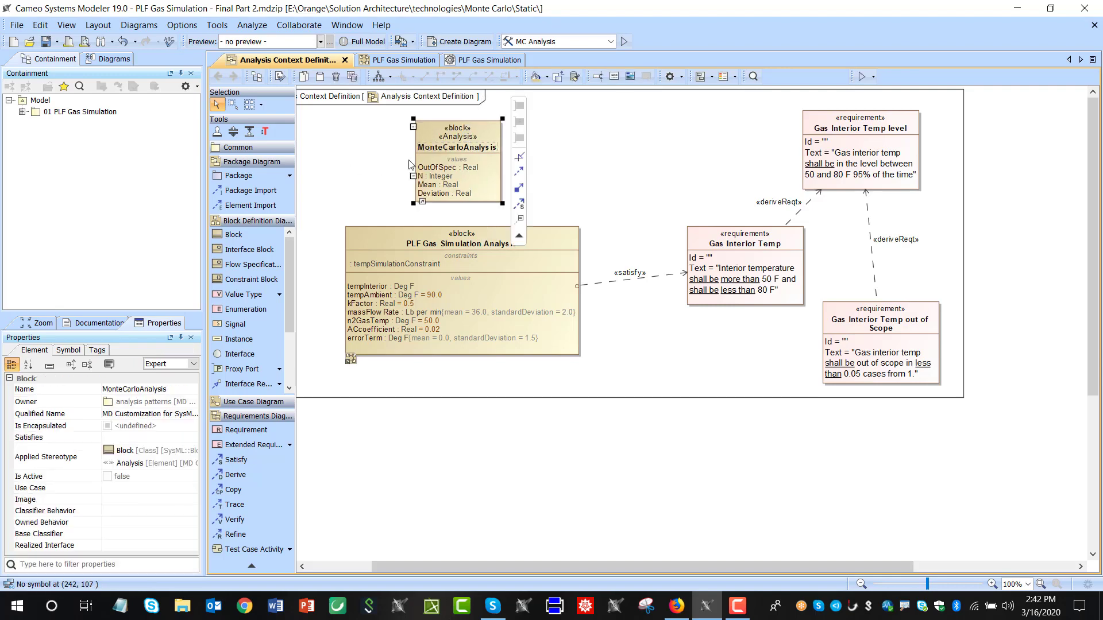
pyautogui.rightClick(467, 151)
pyautogui.press('Escape')
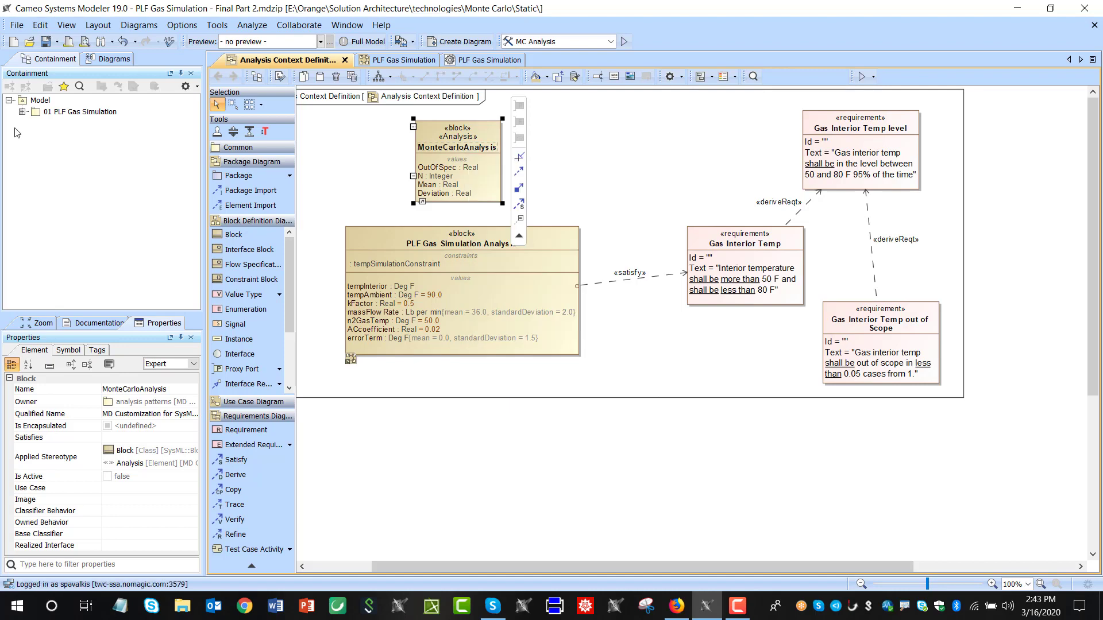
pyautogui.rightClick(430, 146)
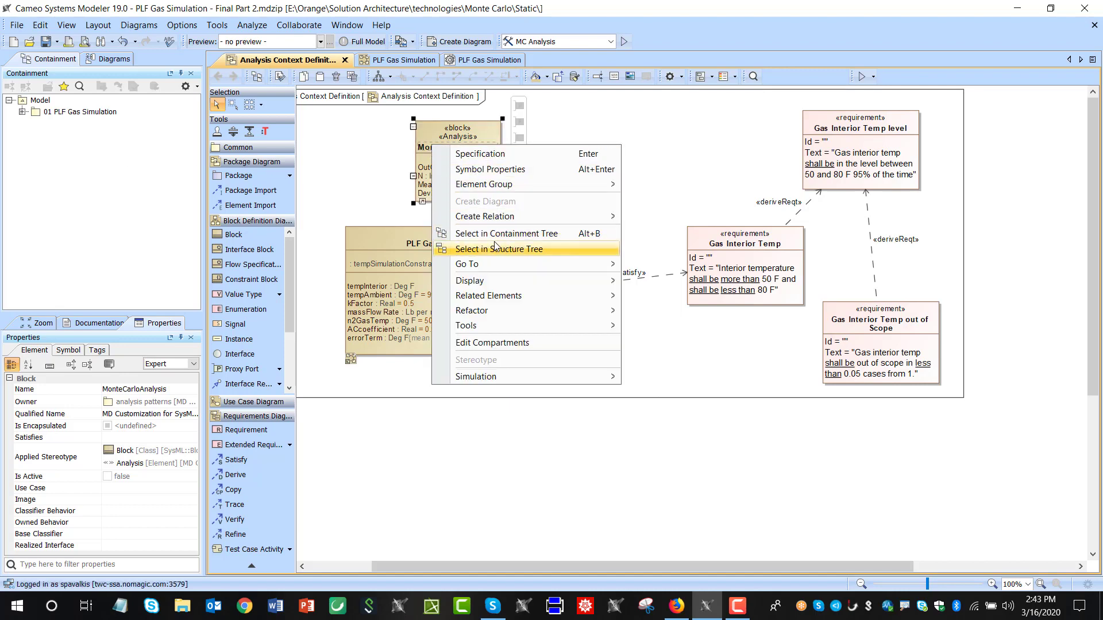
pyautogui.press('Escape')
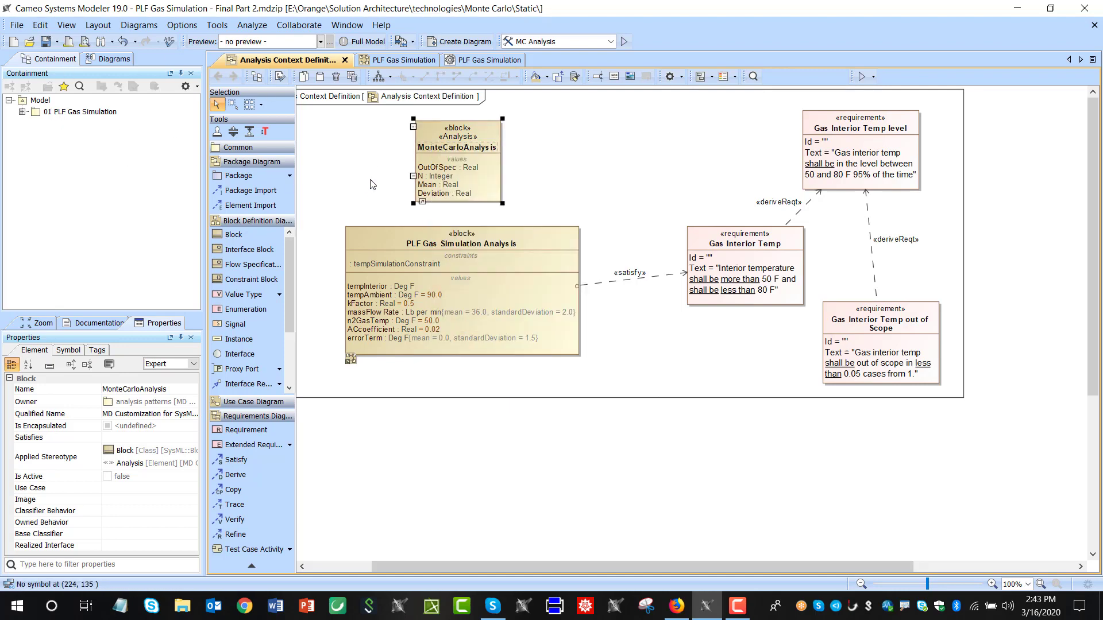
pyautogui.click(372, 184)
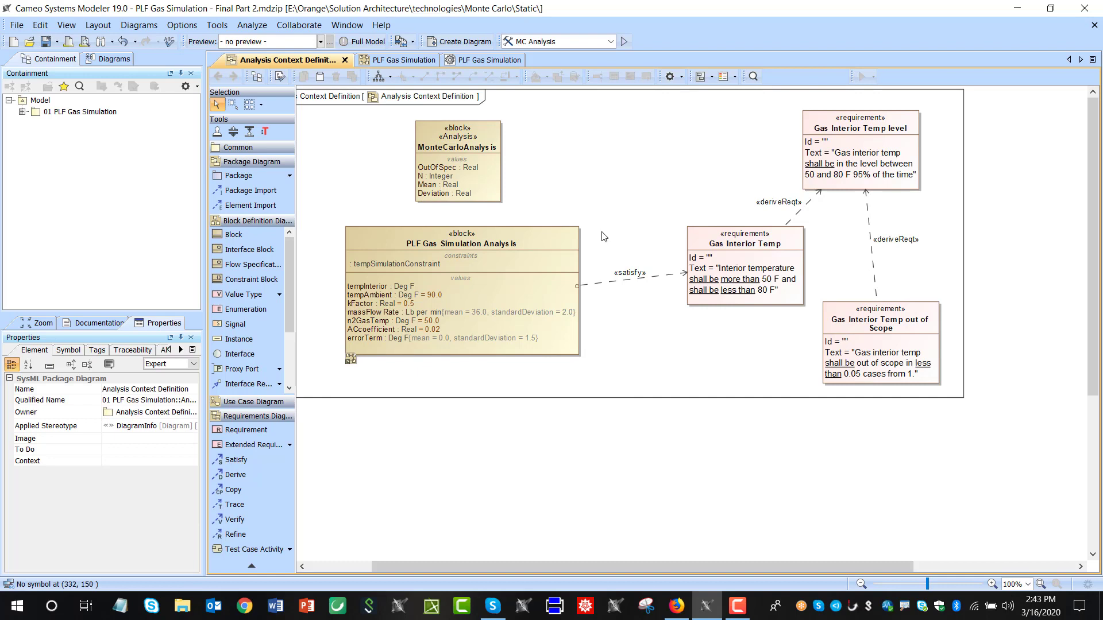
# Move the Gas Interior Temp out of Scope requirement up between the MonteCarloAnalysis block and the Gas Interior Temp level requirement.
pyautogui.moveTo(851, 325); pyautogui.dragTo(655, 147)
pyautogui.click(586, 137)
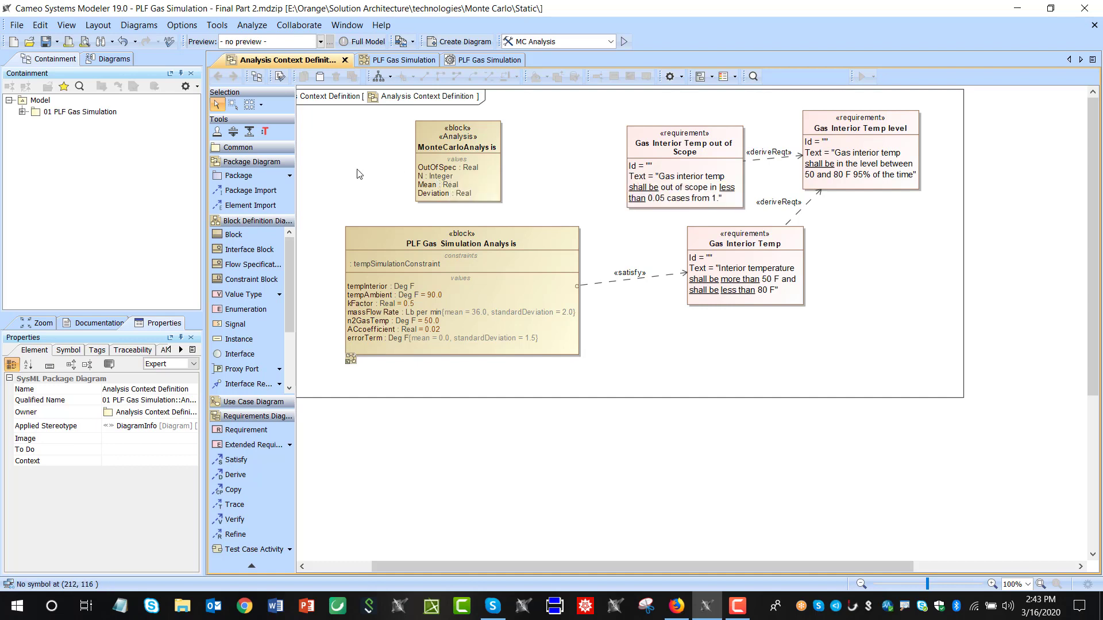
# Draw a generalization from the PLF Gas Simulation Analysis block to the MonteCarloAnalysis block.
pyautogui.click(421, 151)
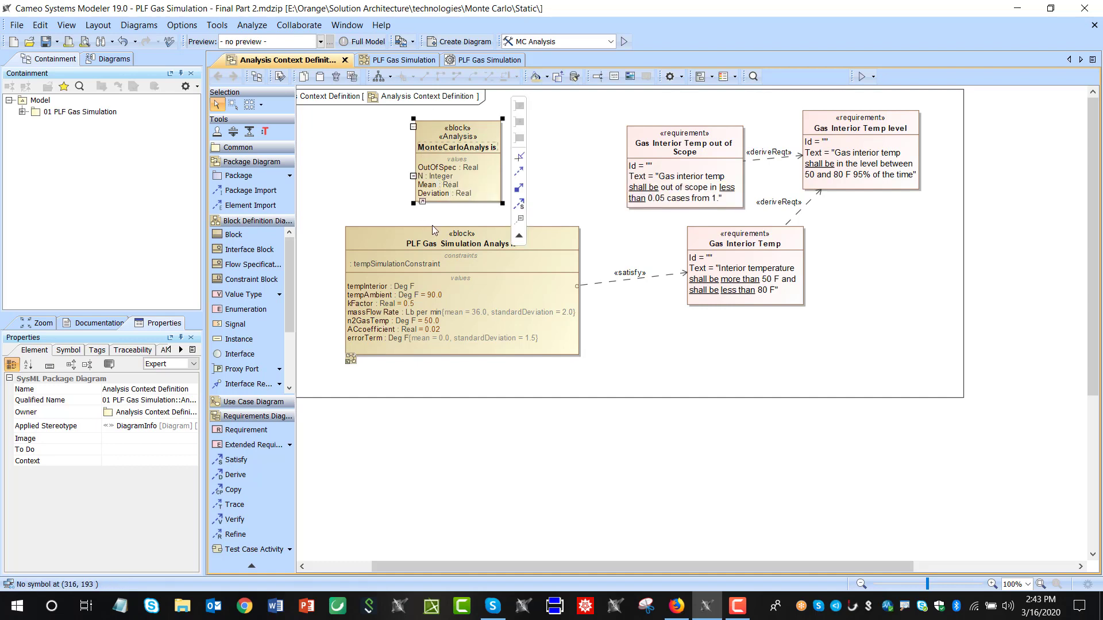
pyautogui.click(436, 218)
pyautogui.click(445, 237)
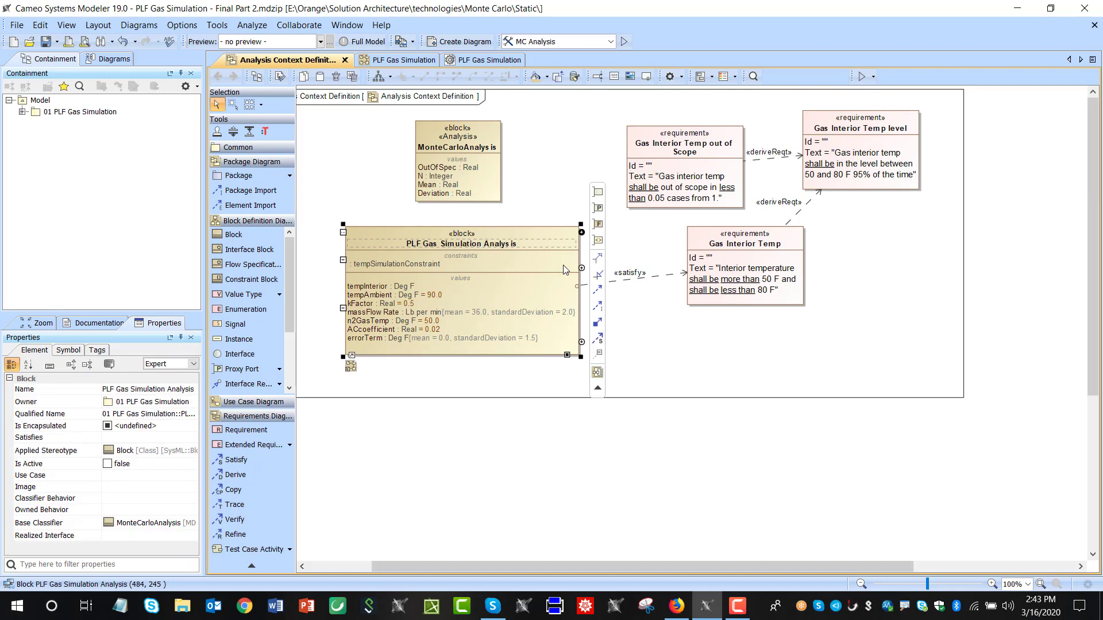
pyautogui.click(598, 258)
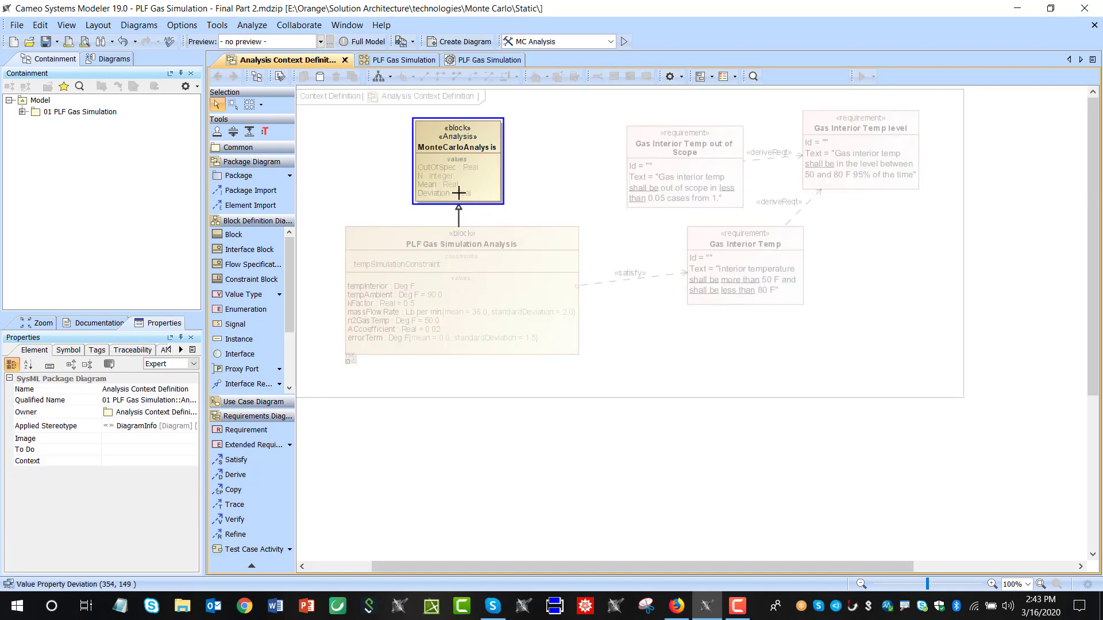
pyautogui.click(455, 195)
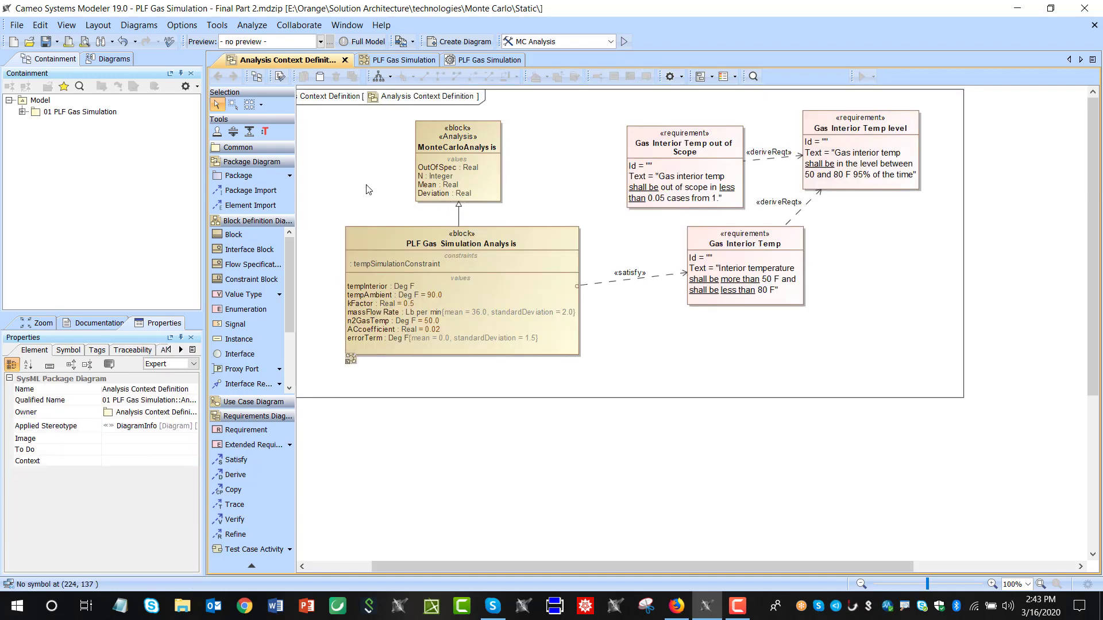
# Draw a satisfy relationship from MonteCarloAnalysis's OutOfSpec value to Gas Interior Temp out of Scope and view the requirement's "less than" glossary description.
pyautogui.click(440, 167)
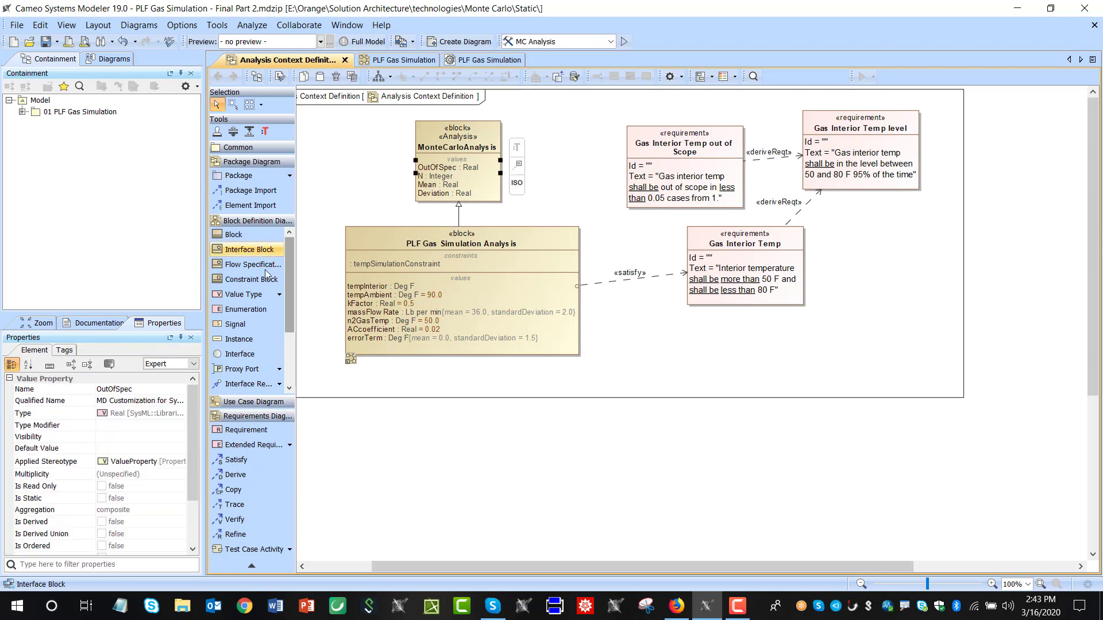
pyautogui.click(250, 463)
pyautogui.click(451, 167)
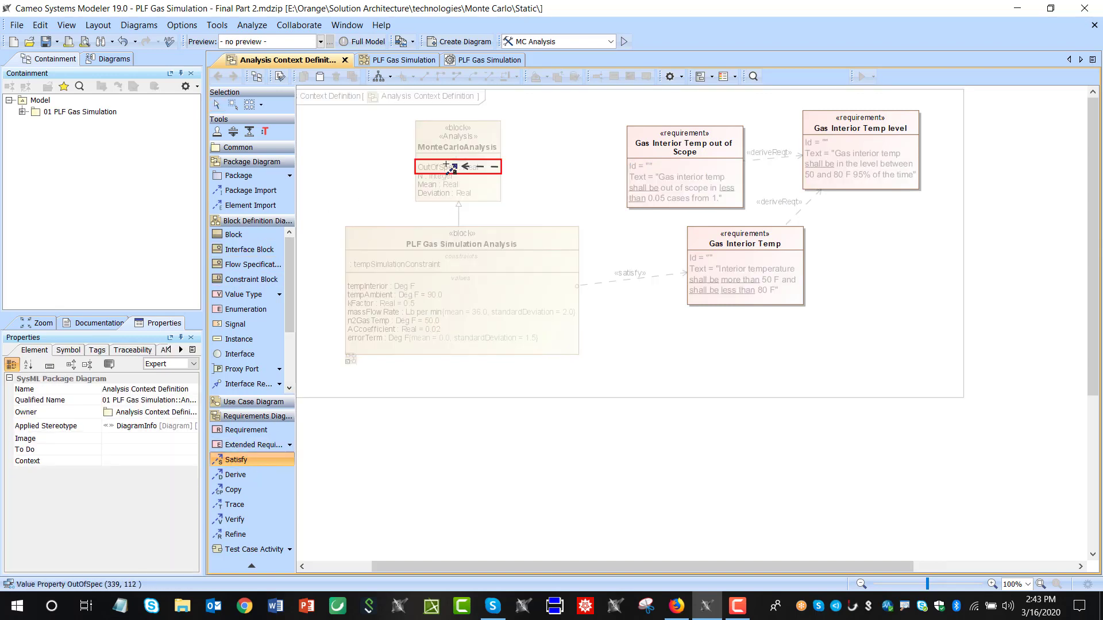
pyautogui.click(637, 172)
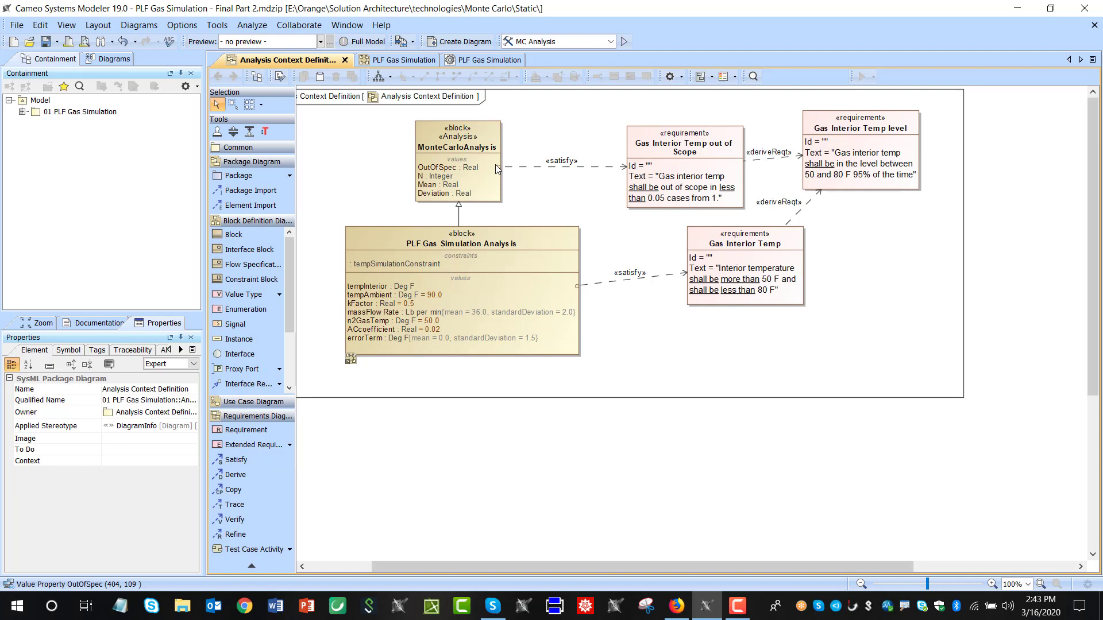
pyautogui.click(730, 192)
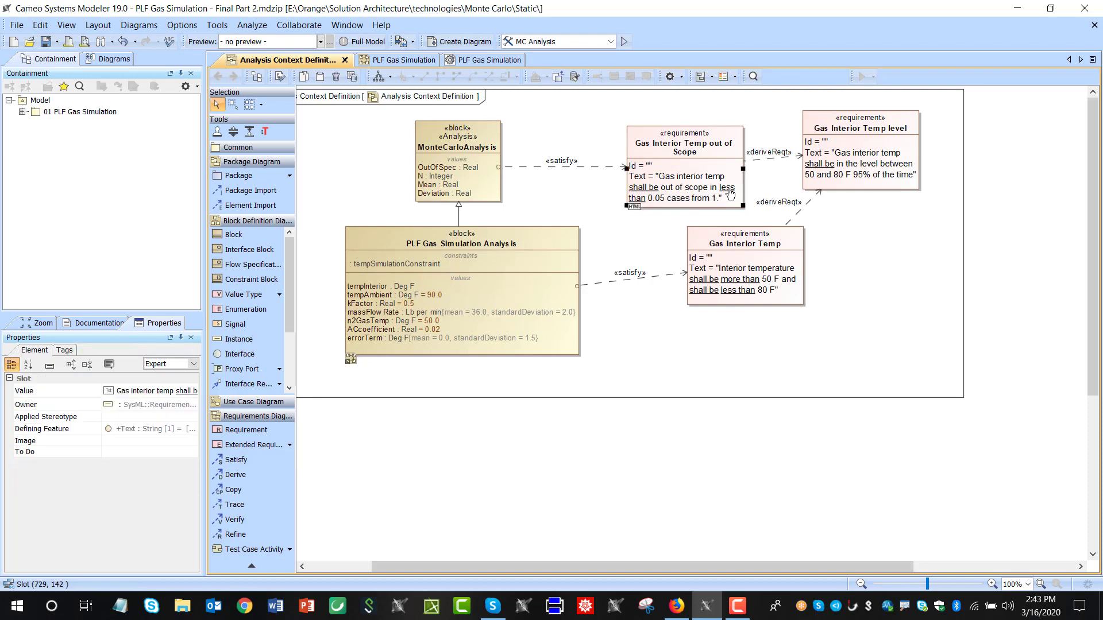
pyautogui.moveTo(729, 192)
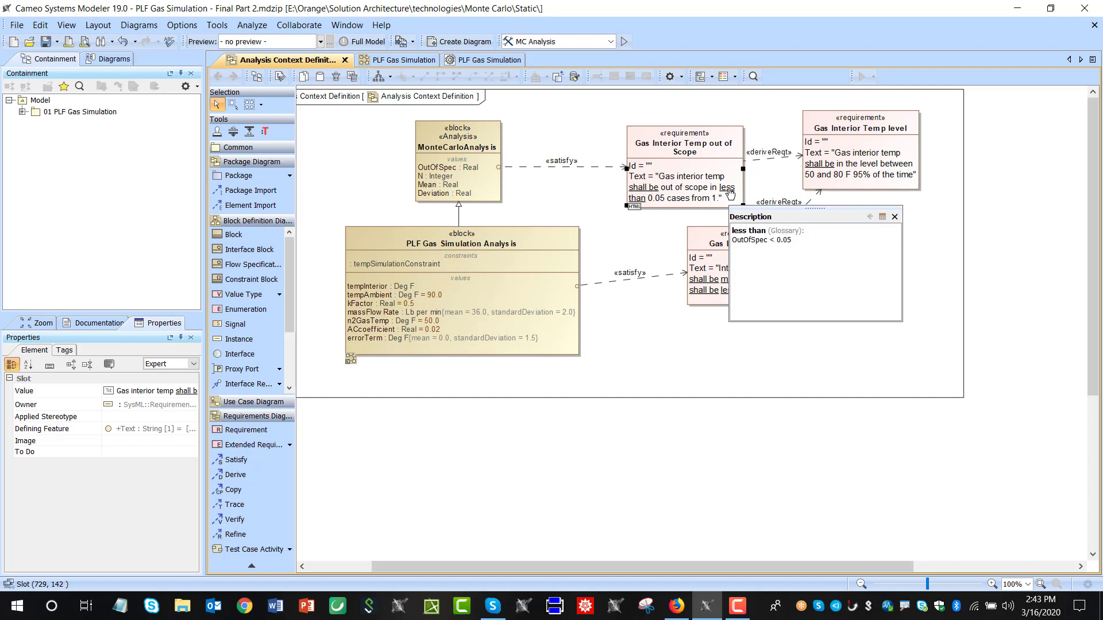
pyautogui.click(414, 158)
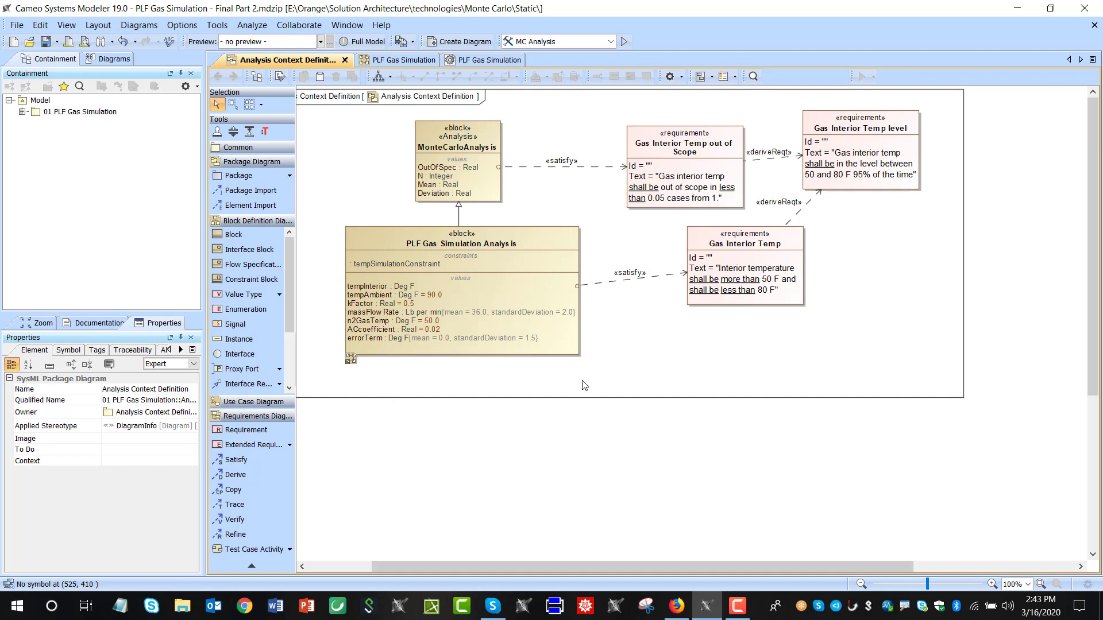
# Open the PLF Gas Simulation parametric diagram and display the remaining value properties on it.
pyautogui.doubleClick(387, 239)
pyautogui.scroll(-1, 513, 191)
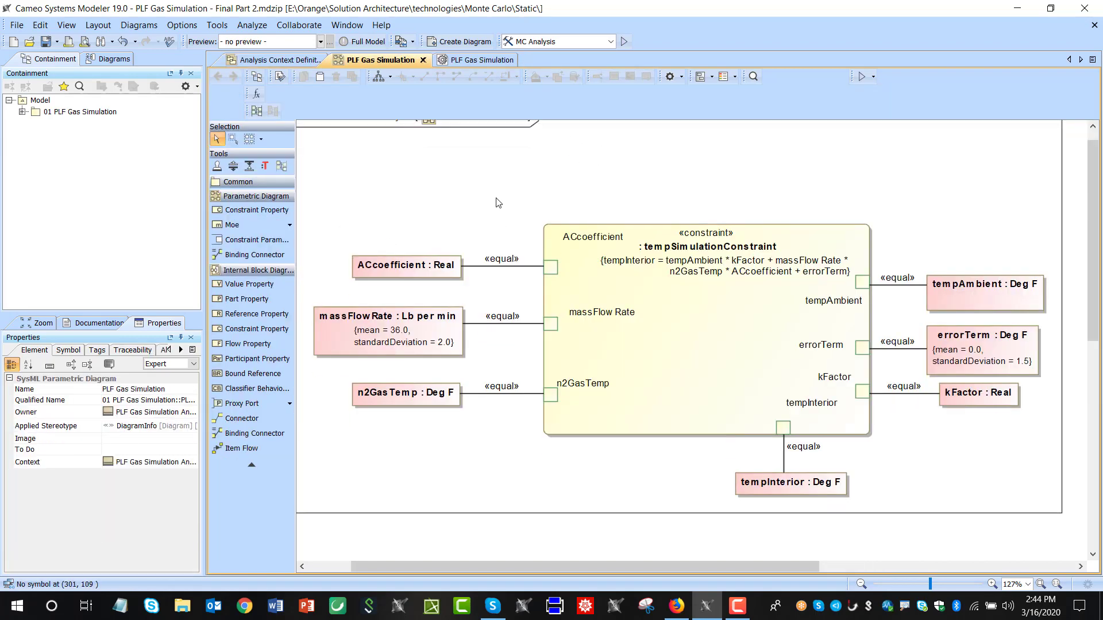
pyautogui.click(711, 76)
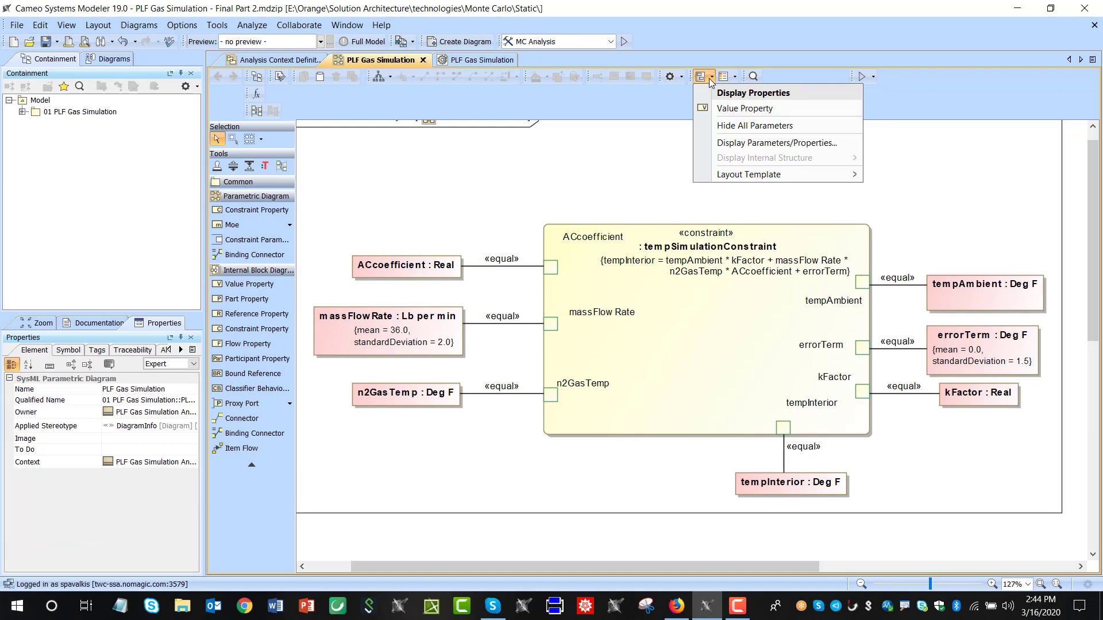
pyautogui.click(723, 108)
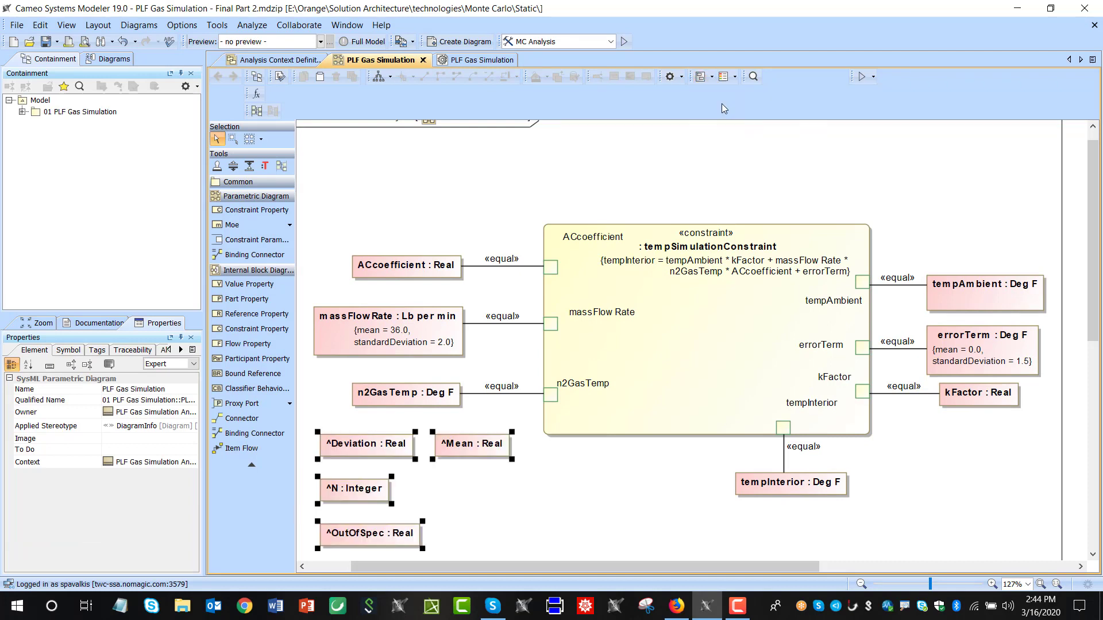
pyautogui.scroll(-2, 458, 343)
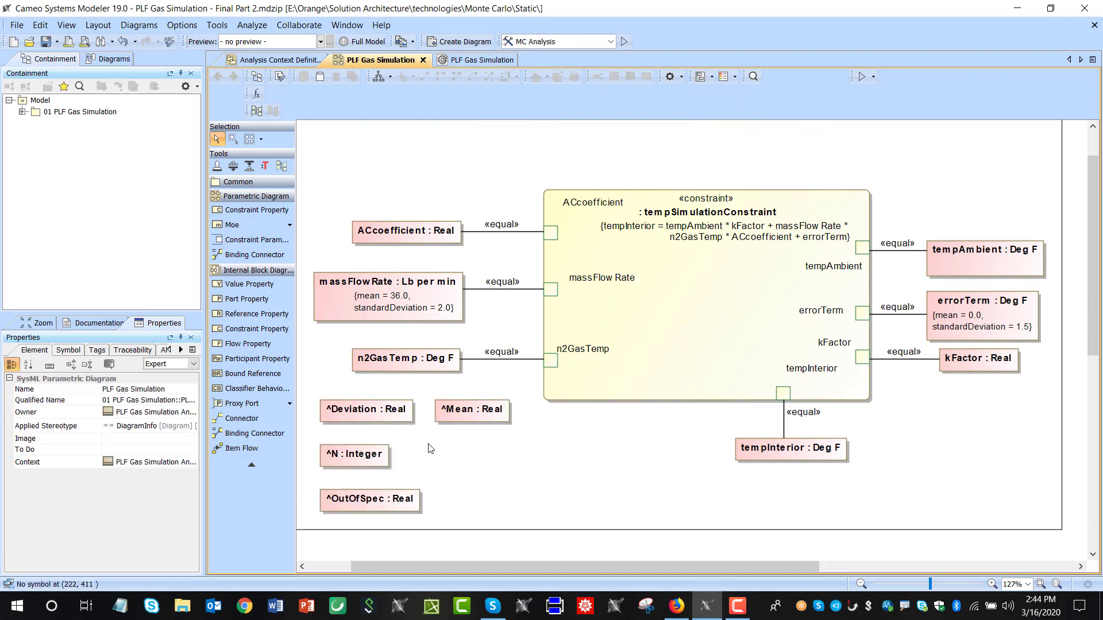
# Examine the inherited Deviation, N and OutOfSpec value properties in the parametric diagram.
pyautogui.click(372, 414)
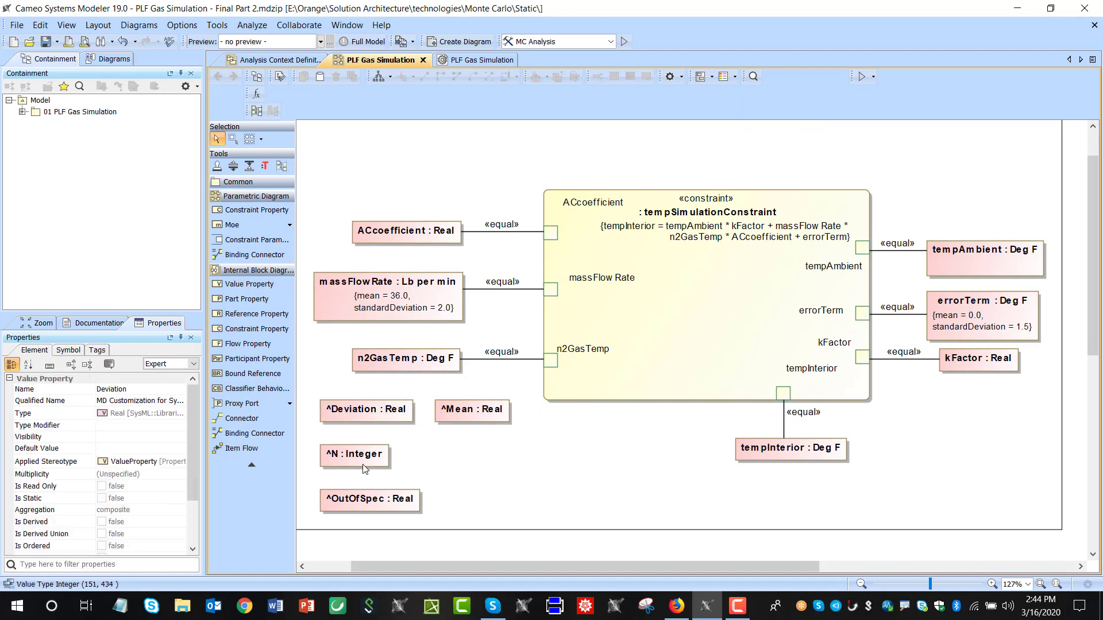
pyautogui.click(356, 454)
pyautogui.click(503, 474)
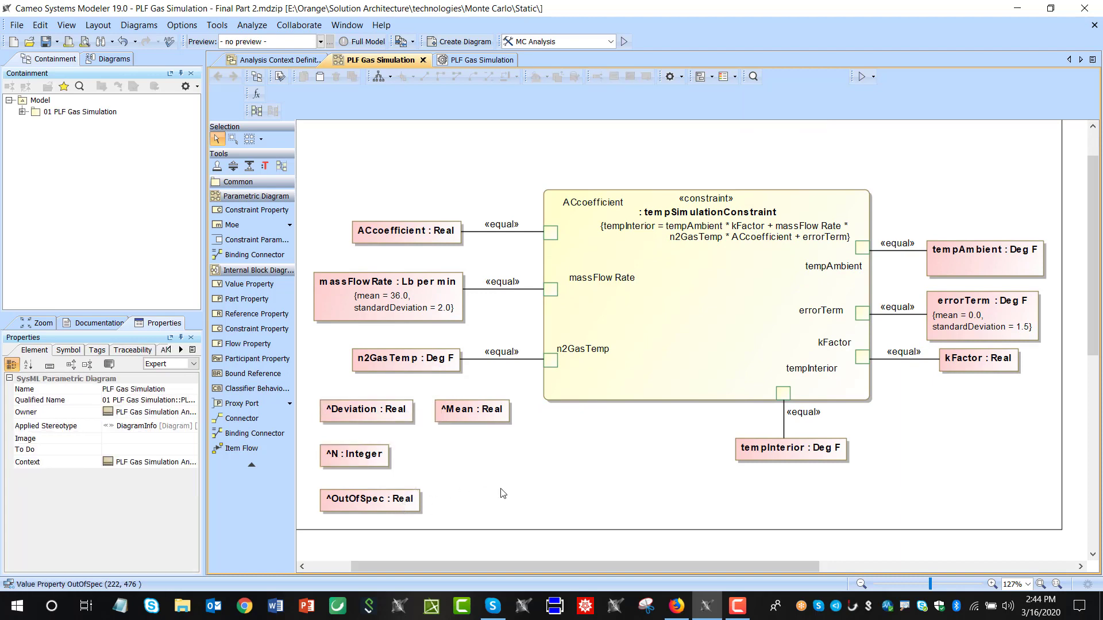
pyautogui.click(374, 493)
pyautogui.click(454, 393)
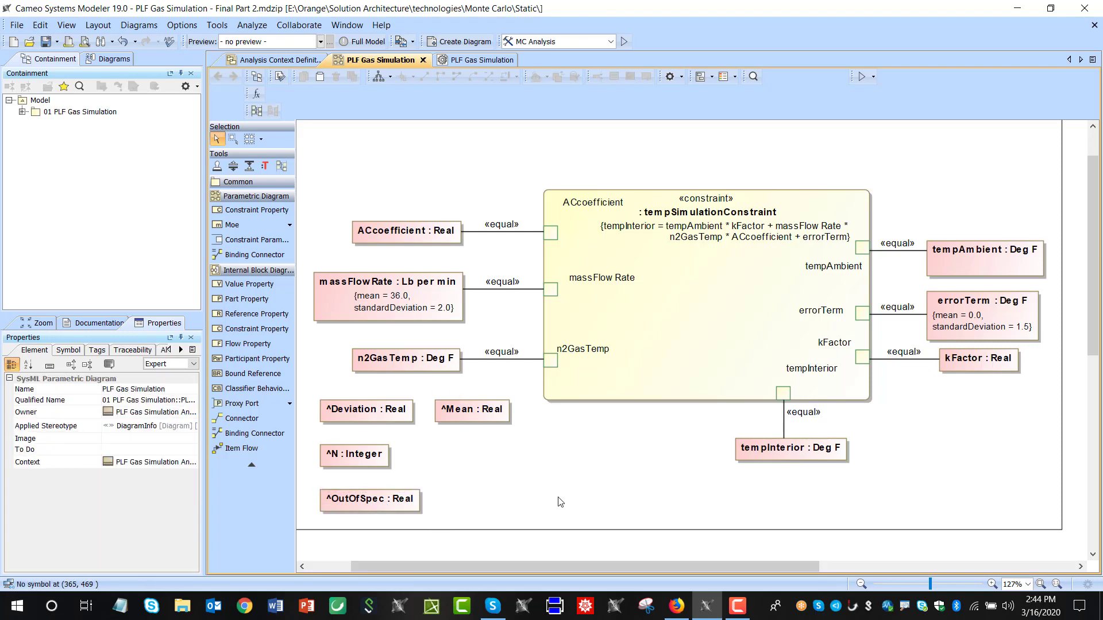
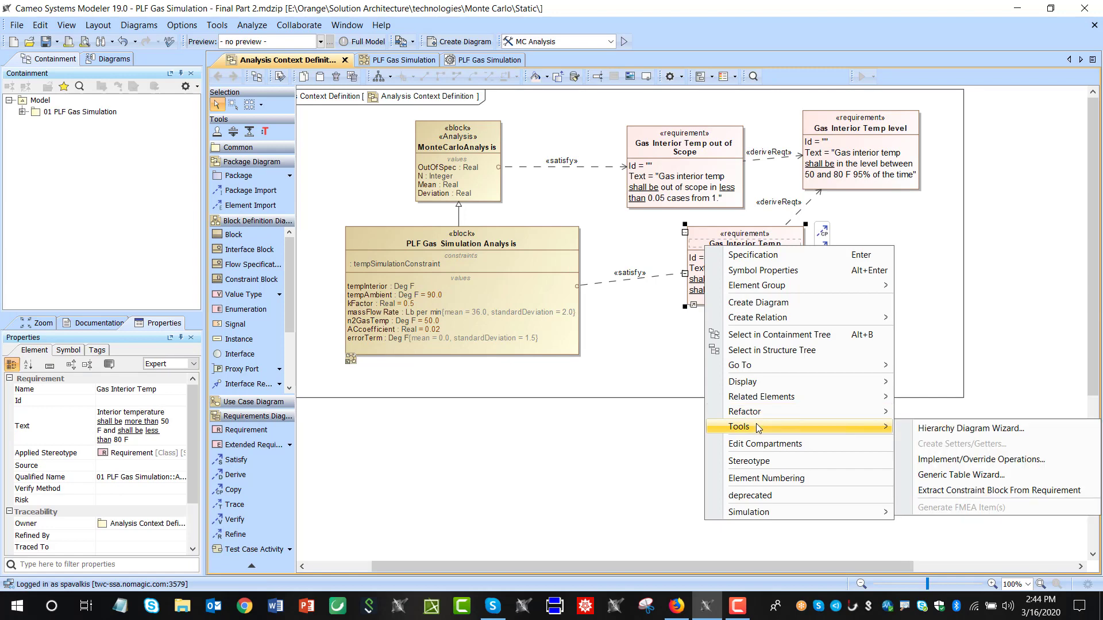
# Extract a constraint block from the Gas Interior Temp requirement and expand it in the model tree.
pyautogui.moveTo(879, 427)
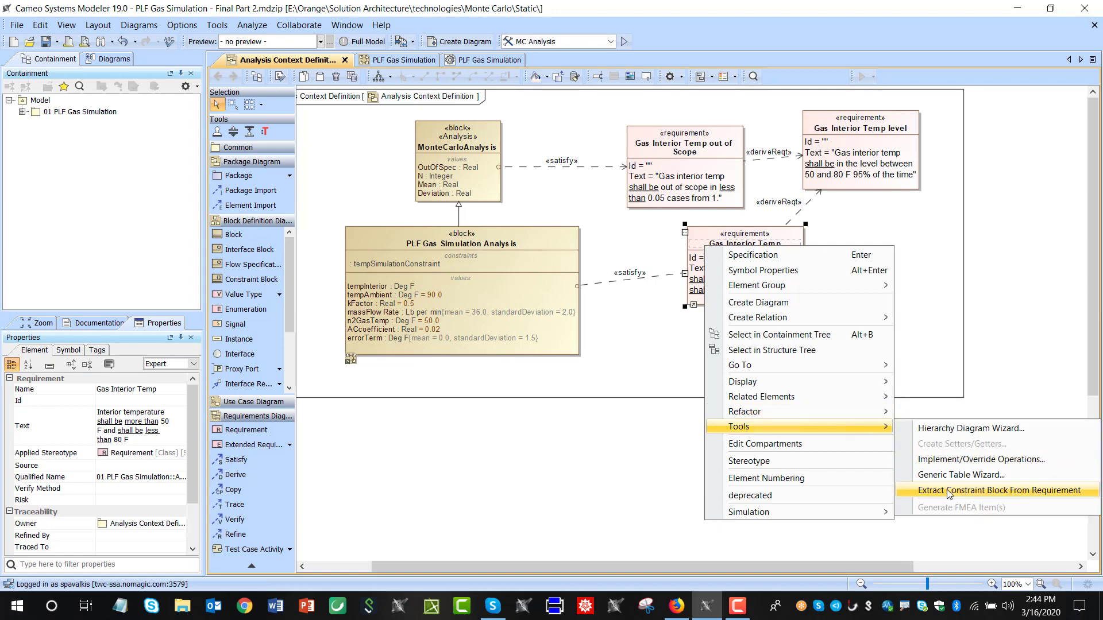
pyautogui.click(998, 491)
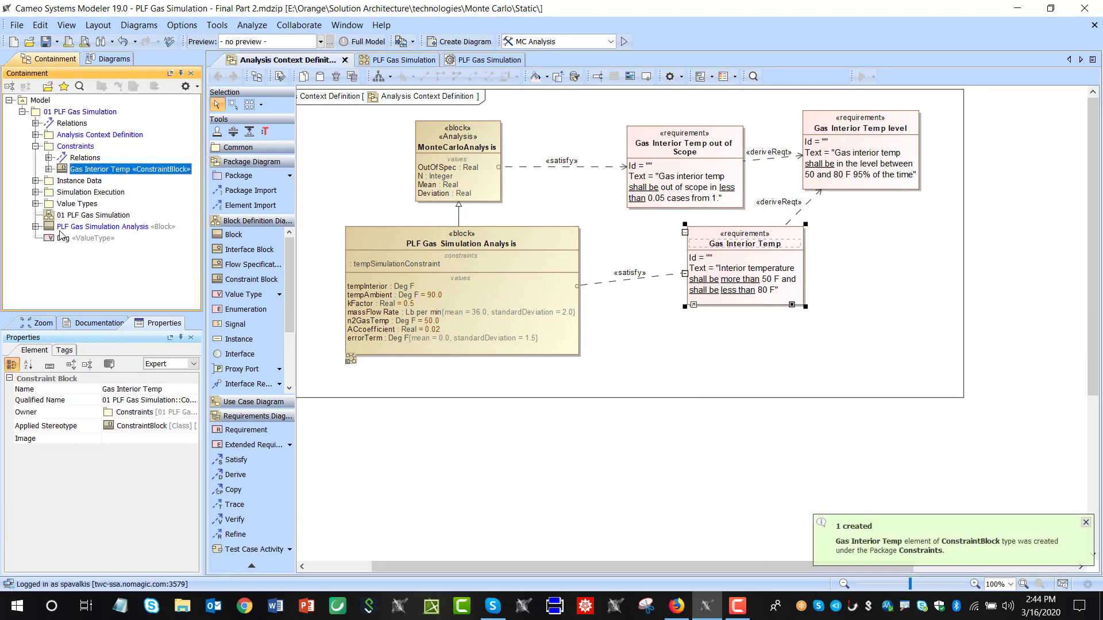
pyautogui.click(49, 169)
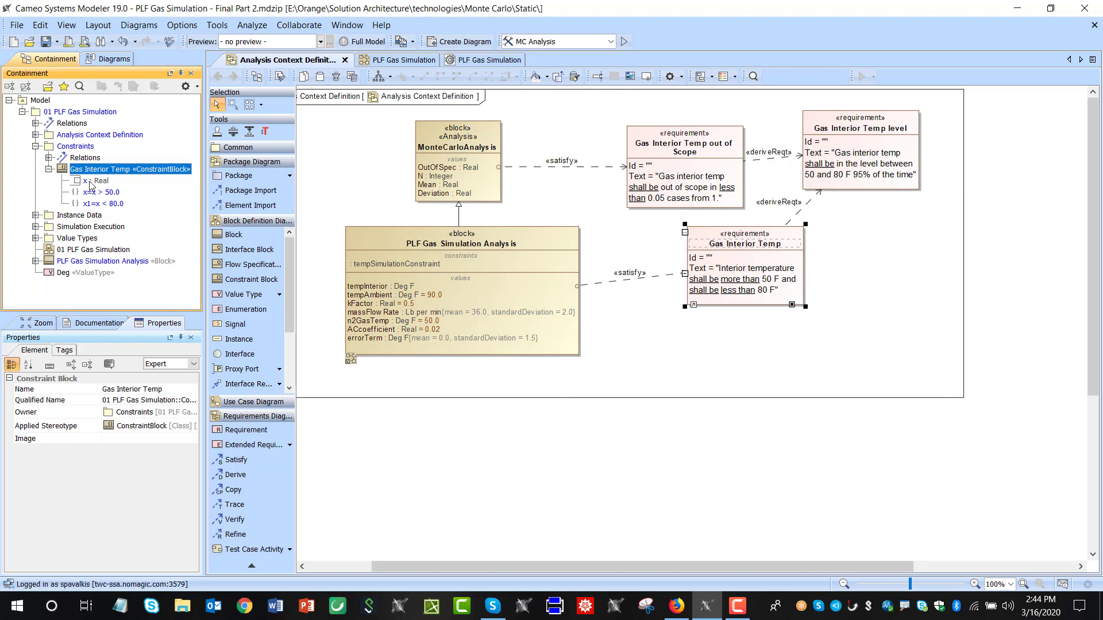
# Place the Gas Interior Temp constraint block in the PLF Gas Simulation parametric diagram and bind its x parameter to Mean.
pyautogui.click(388, 61)
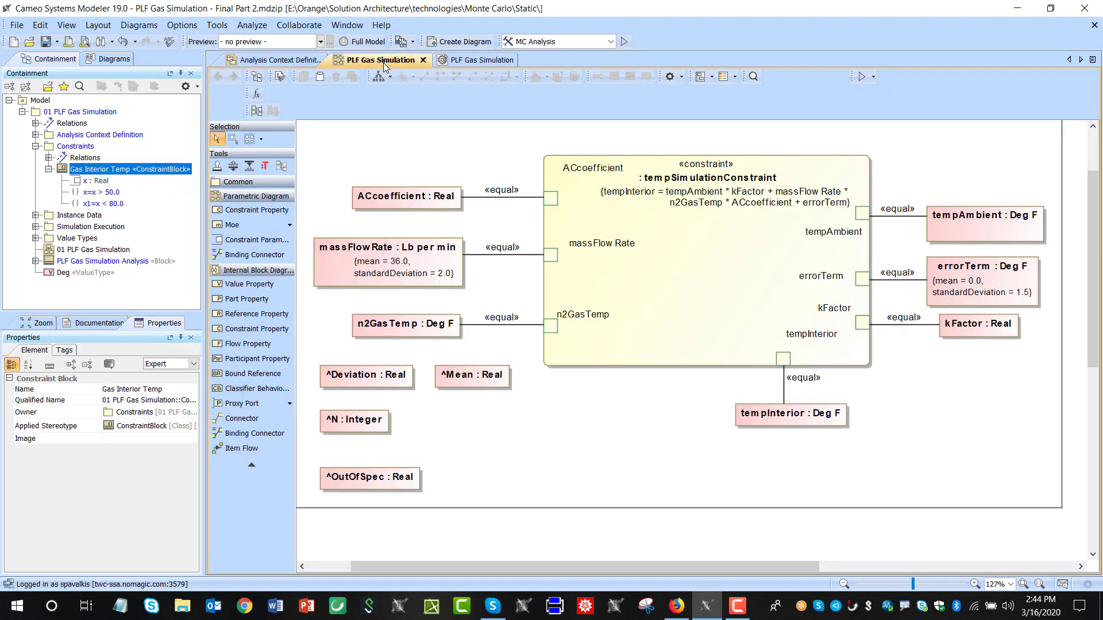
pyautogui.moveTo(68, 170); pyautogui.dragTo(613, 463)
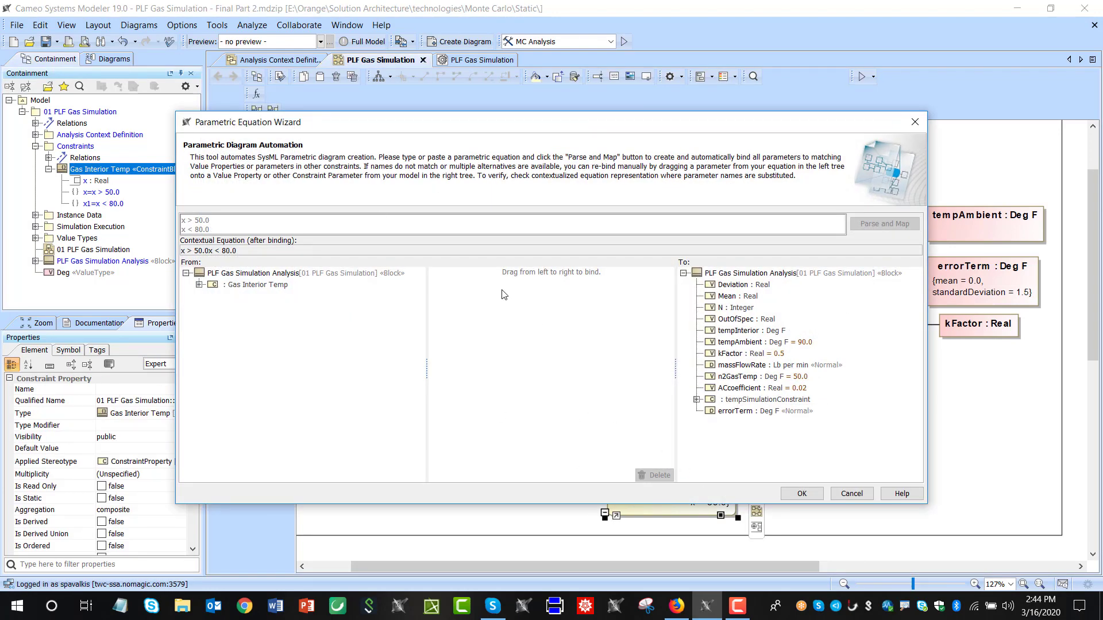
pyautogui.click(198, 285)
pyautogui.click(229, 298)
pyautogui.moveTo(247, 295); pyautogui.dragTo(738, 296)
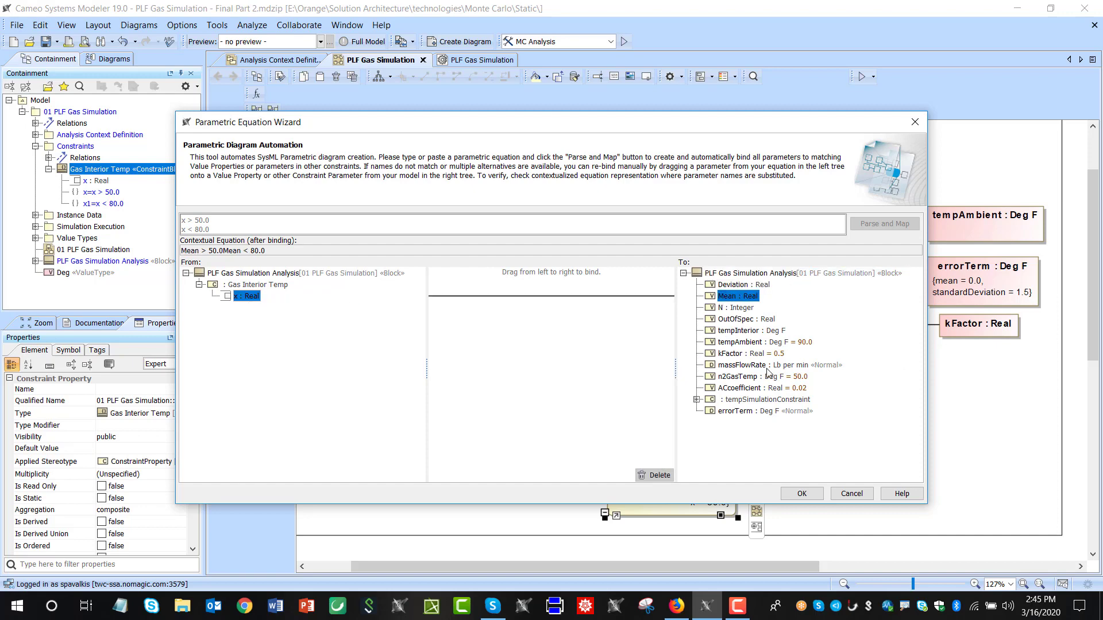
pyautogui.click(801, 494)
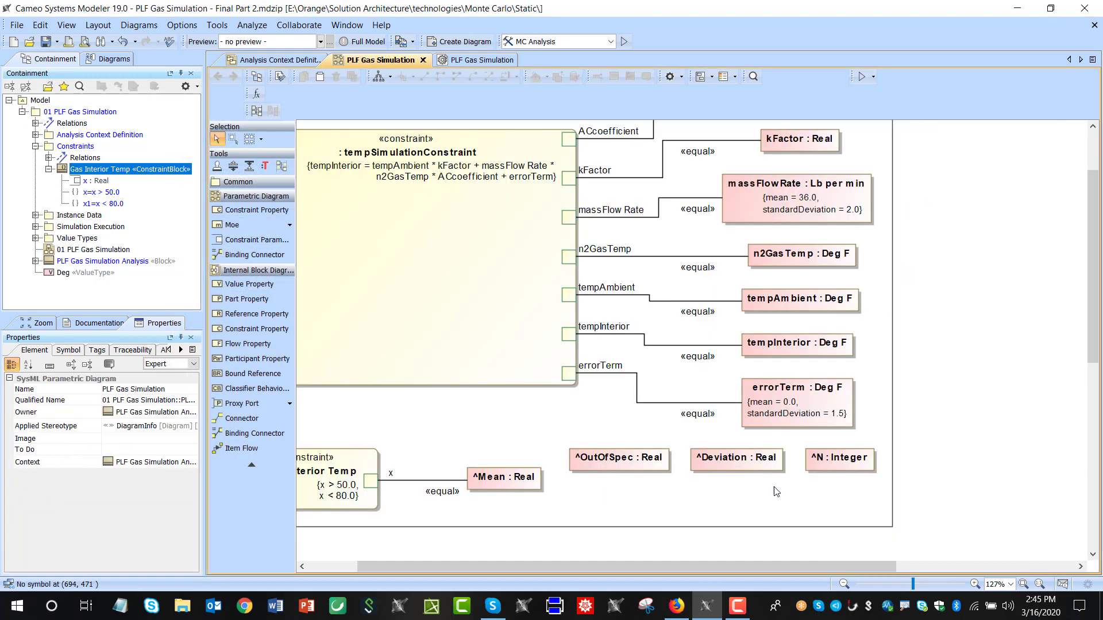
pyautogui.moveTo(681, 565); pyautogui.dragTo(632, 565)
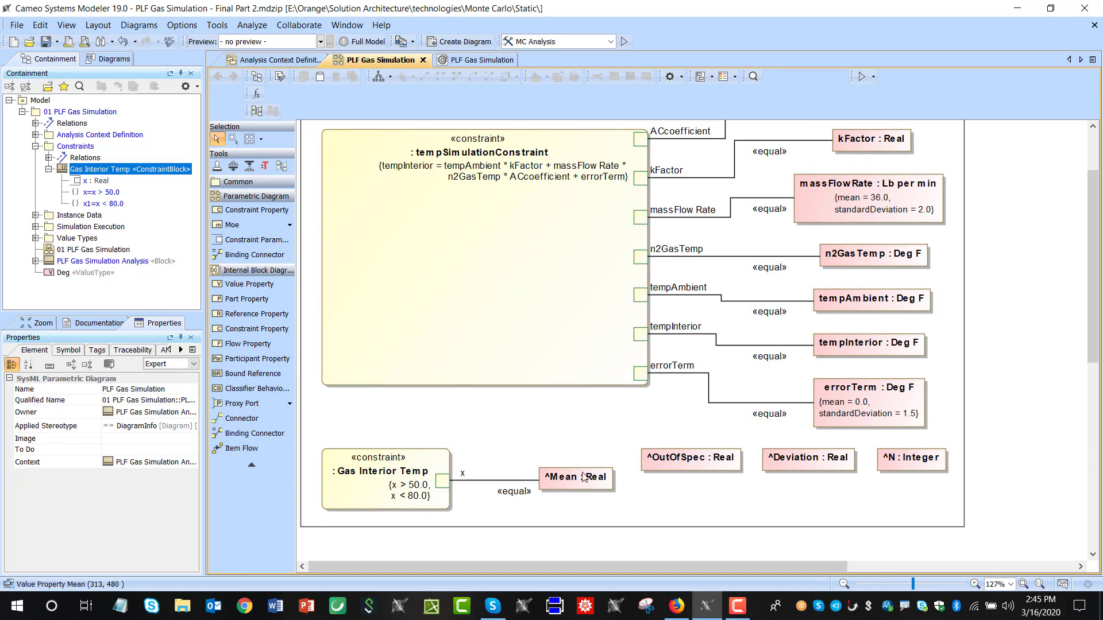
# Move the tempInterior value property below tempSimulationConstraint and relocate its tempInterior parameter to the constraint's lower edge.
pyautogui.scroll(1, 612, 453)
pyautogui.scroll(2, 612, 453)
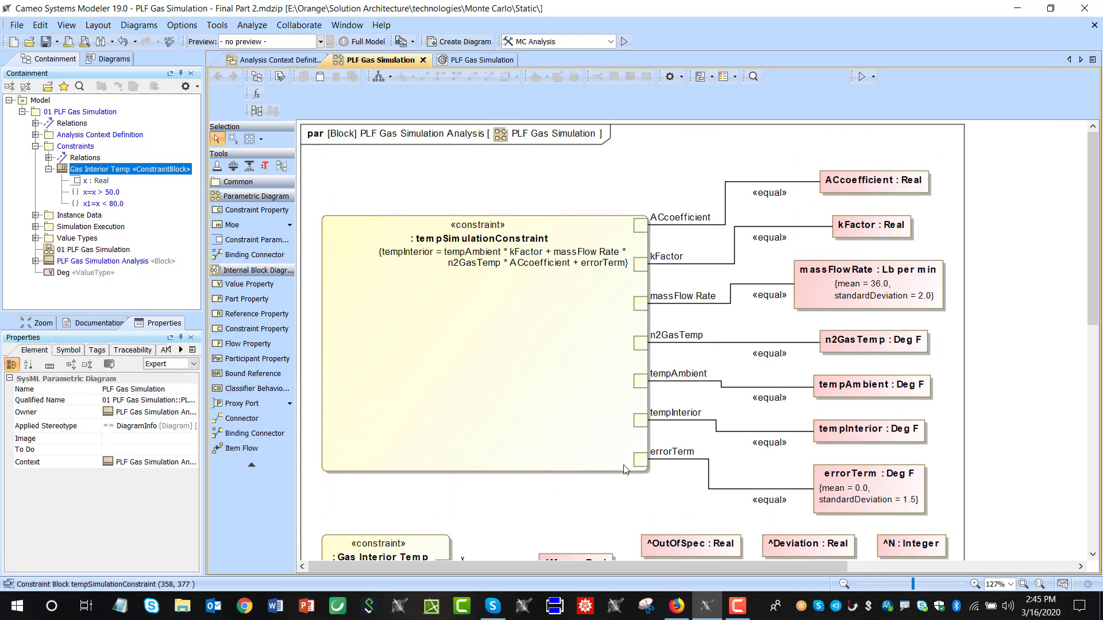
pyautogui.scroll(-1, 613, 454)
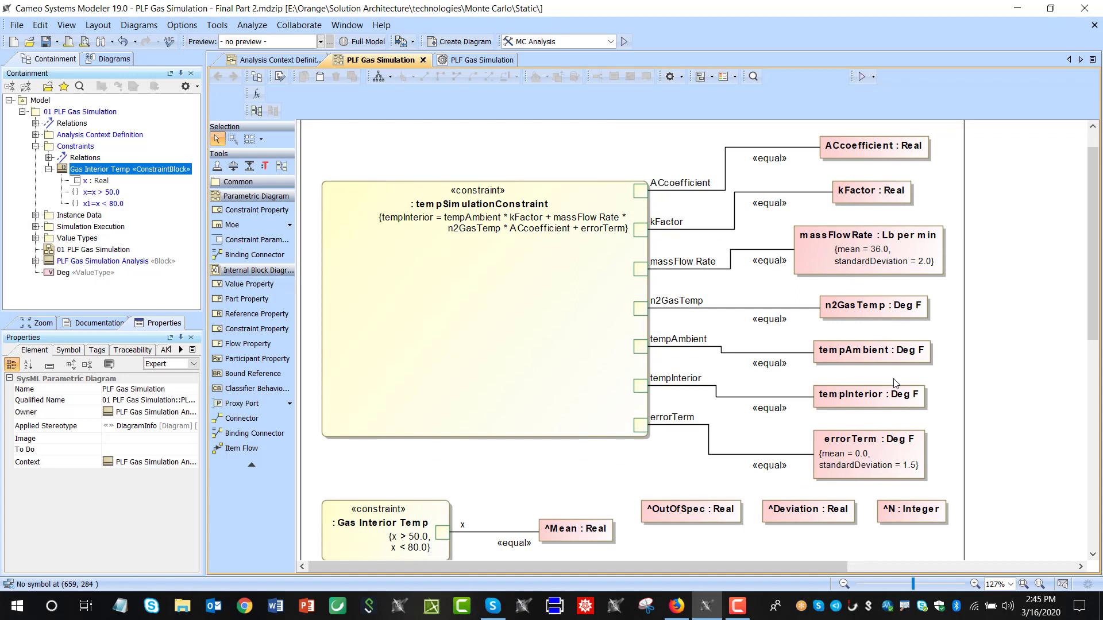
pyautogui.moveTo(879, 402); pyautogui.dragTo(559, 473)
pyautogui.click(656, 461)
pyautogui.moveTo(655, 461); pyautogui.dragTo(557, 436)
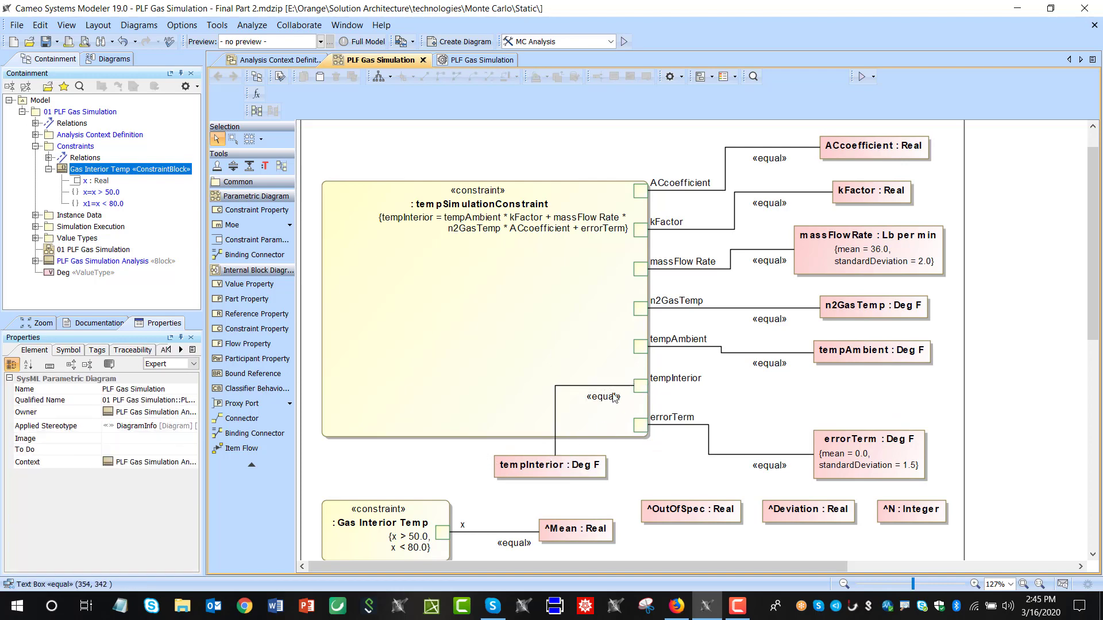
pyautogui.moveTo(640, 386); pyautogui.dragTo(553, 433)
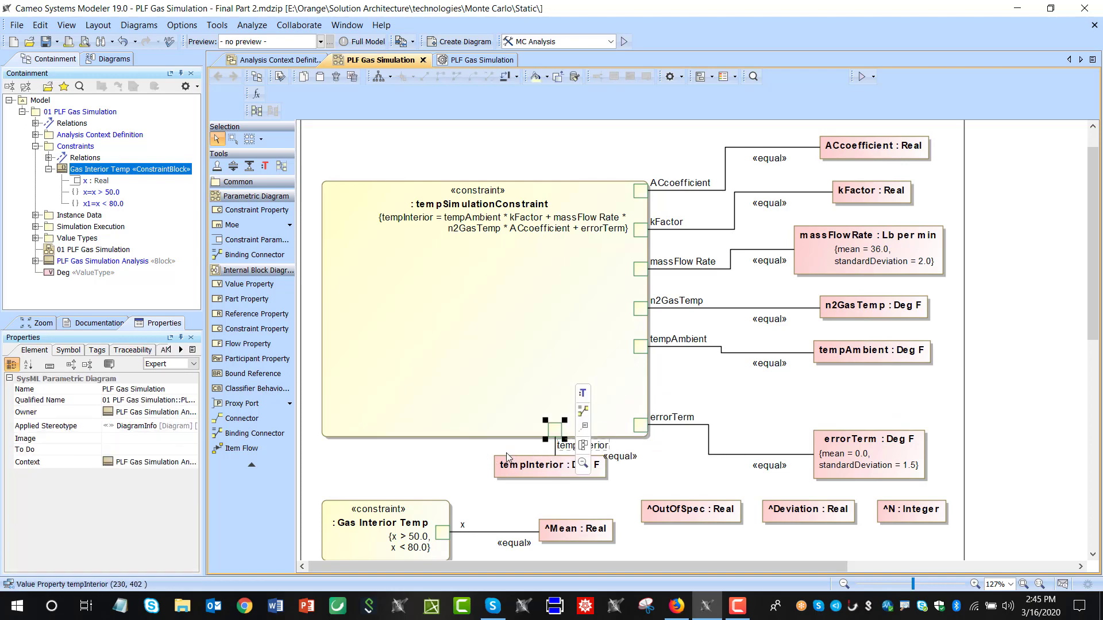
# Bind the tempInterior value property to the inherited Mean property with a binding connector.
pyautogui.scroll(-3, 553, 470)
pyautogui.click(508, 425)
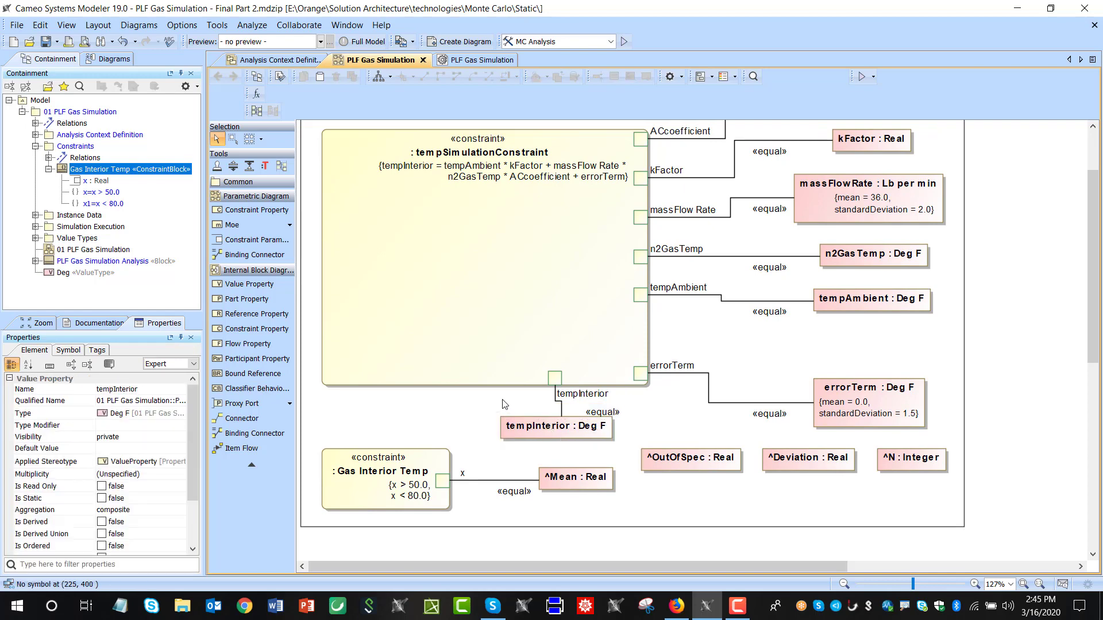
pyautogui.moveTo(634, 402)
pyautogui.mouseDown()
pyautogui.moveTo(586, 480)
pyautogui.moveTo(546, 480)
pyautogui.mouseUp()
pyautogui.click(517, 453)
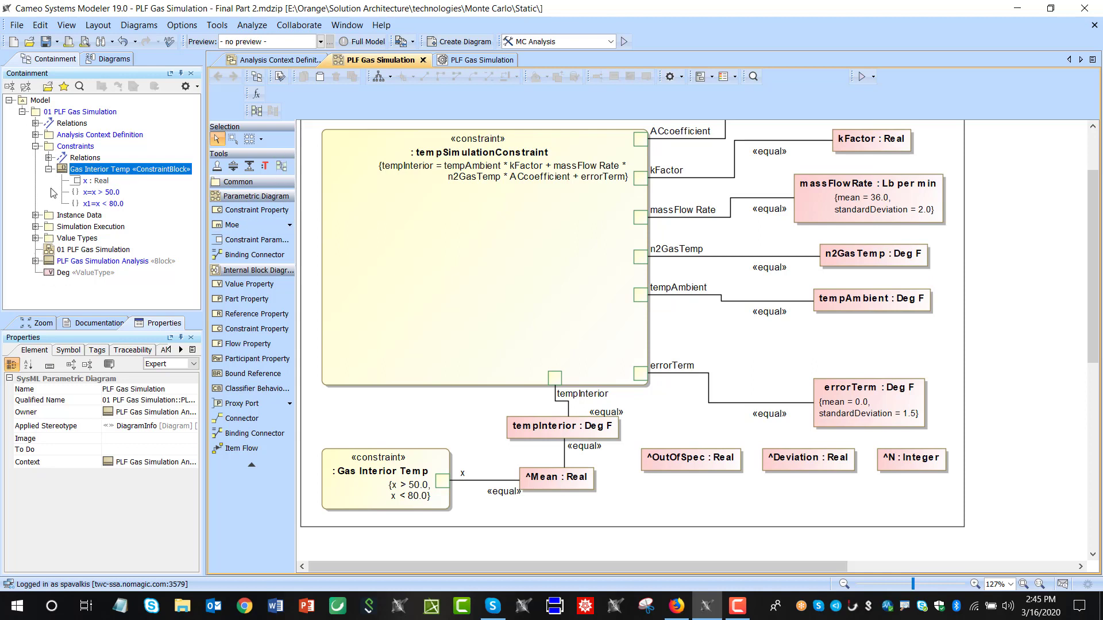
# Create a package named "Monte Carlo analysis results" directly under Model.
pyautogui.click(35, 135)
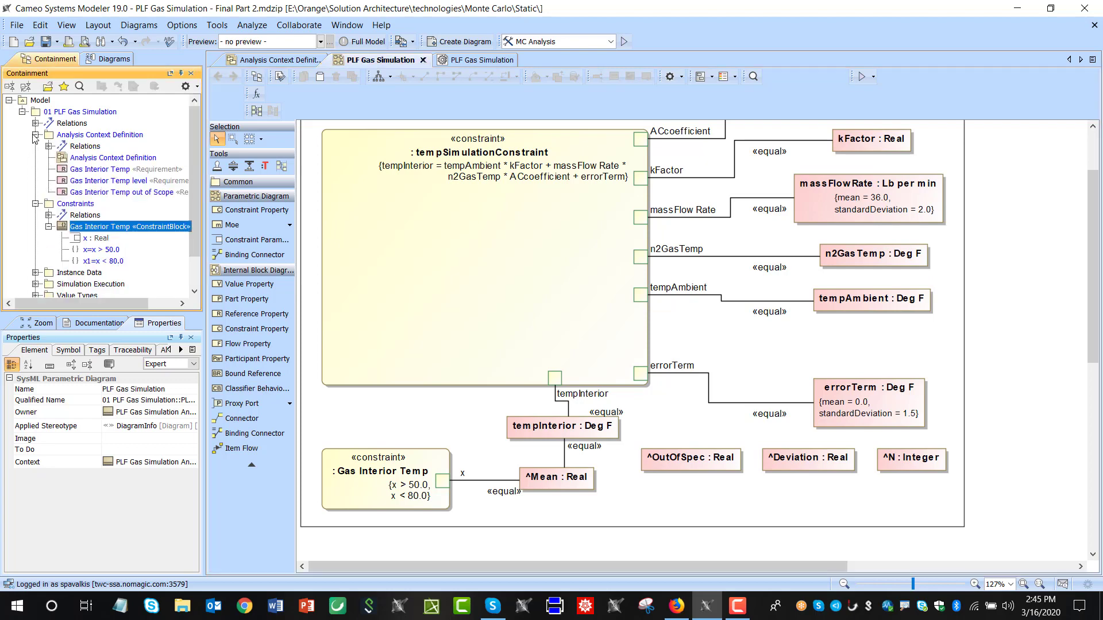
pyautogui.click(36, 136)
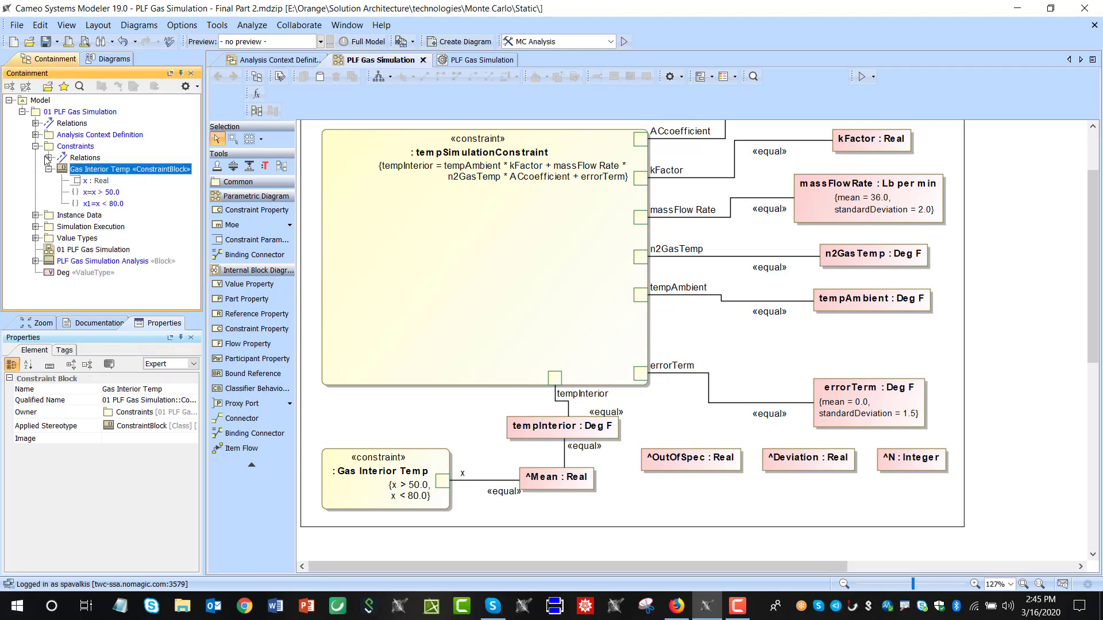
pyautogui.rightClick(39, 101)
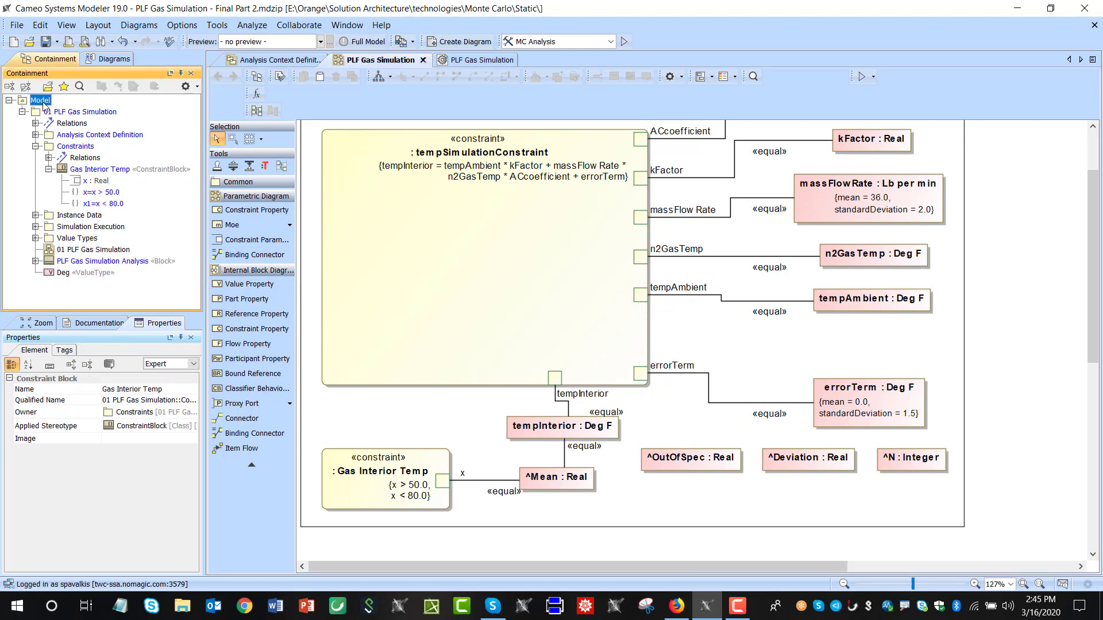
pyautogui.click(80, 111)
pyautogui.click(88, 147)
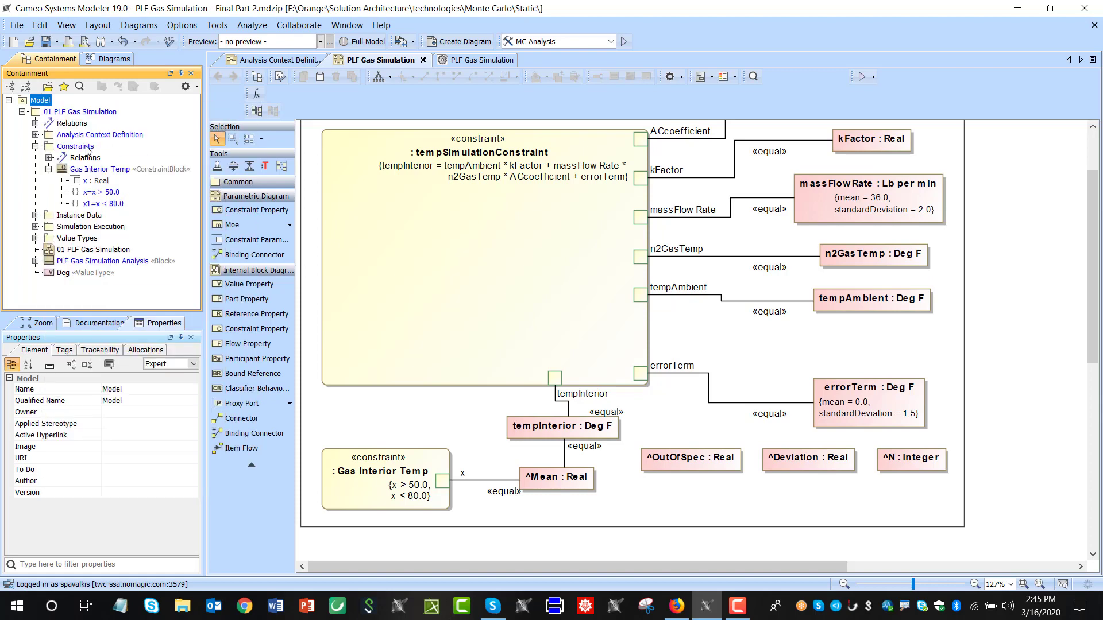
pyautogui.write('Simulation MC results')
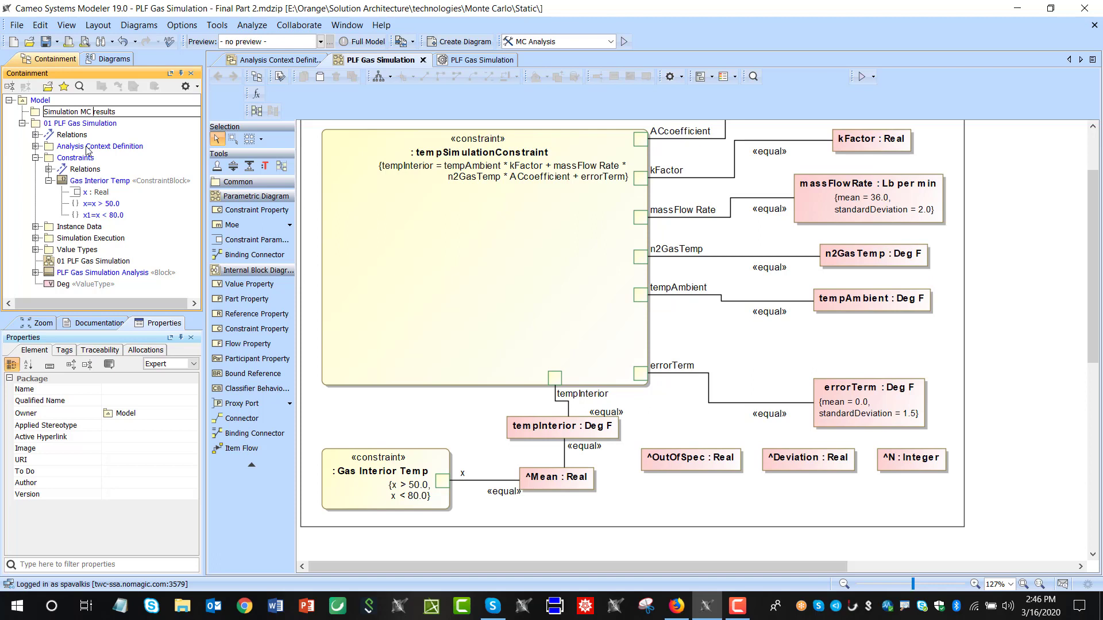
pyautogui.hotkey('shift', 'Home')
pyautogui.press('BackSpace')
pyautogui.write('onte Carlo analysis')
pyautogui.click(85, 126)
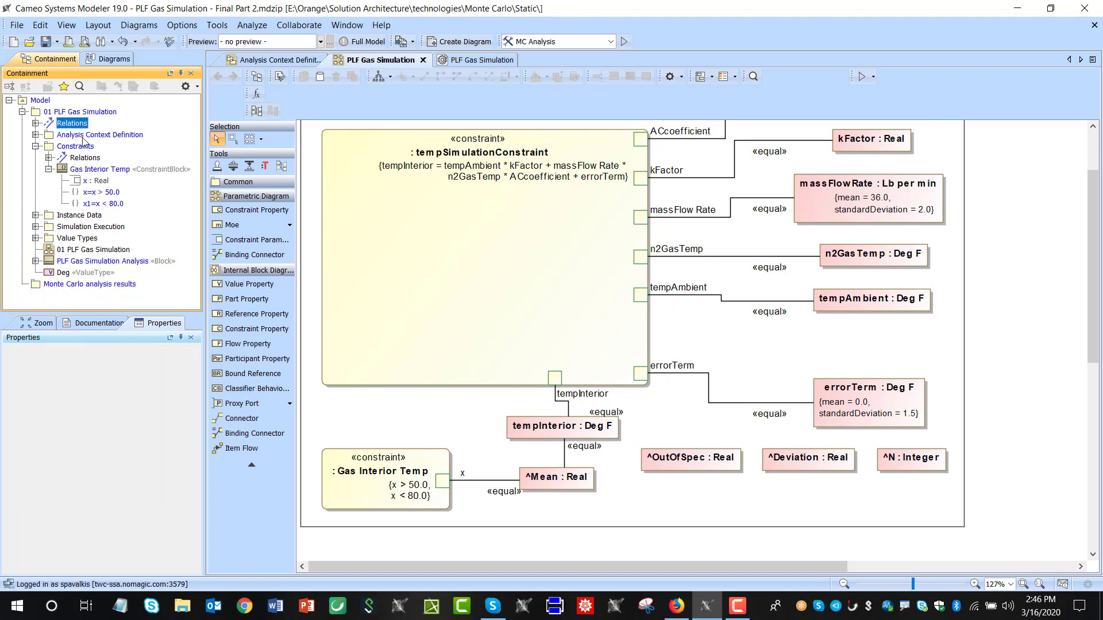
# Create an Instance Table in the Monte Carlo analysis results package with PLF Gas Simulation Analysis as its classifier, showing its property columns.
pyautogui.click(88, 286)
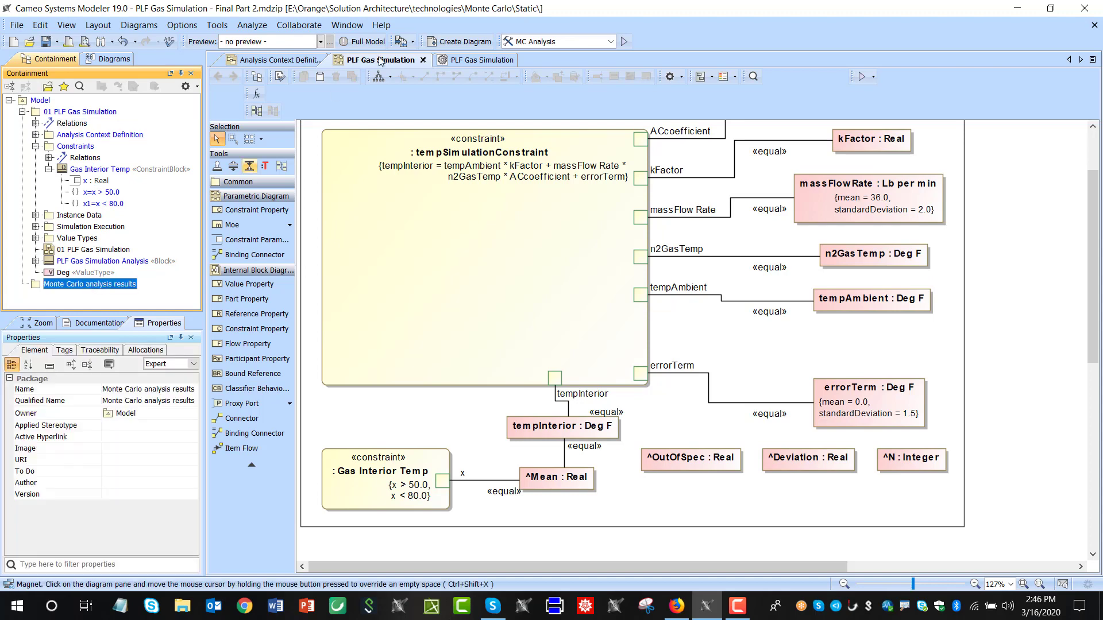
pyautogui.click(459, 42)
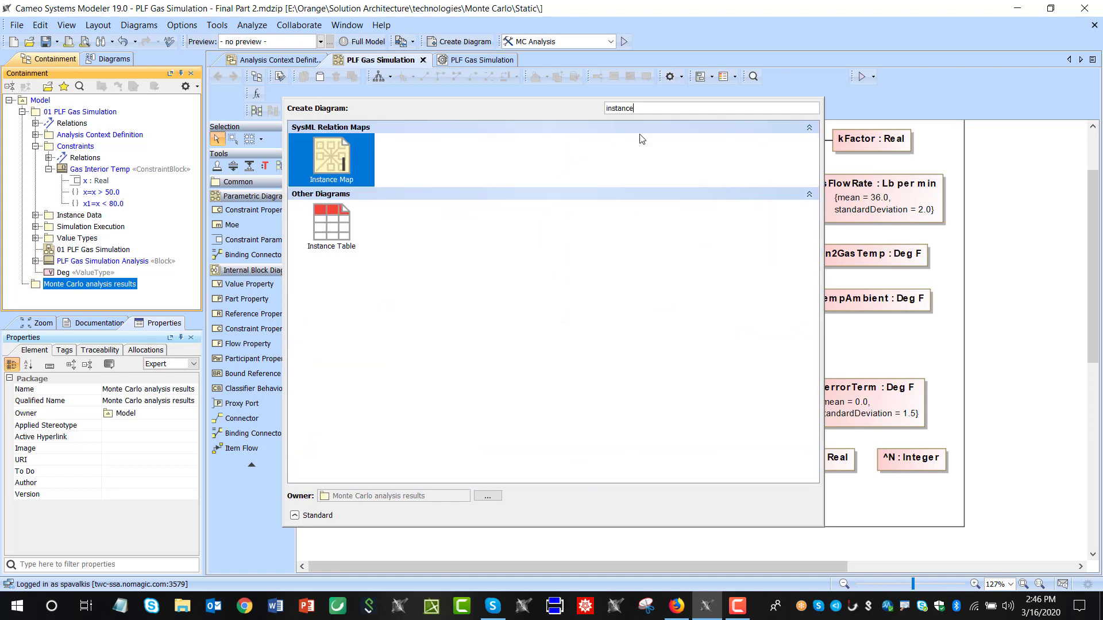
pyautogui.doubleClick(328, 246)
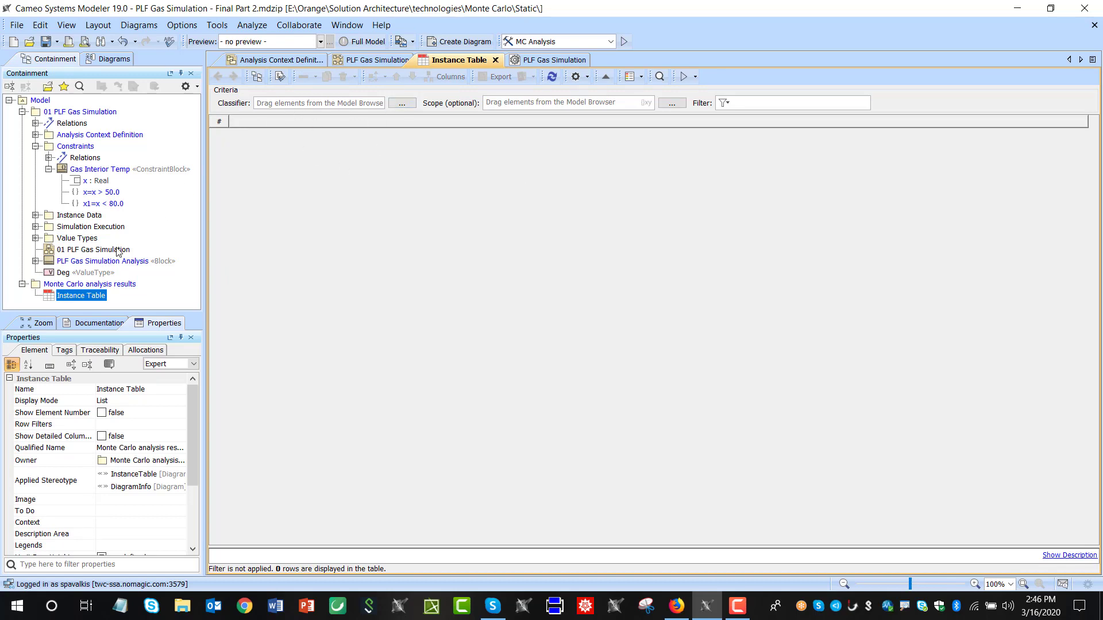
pyautogui.moveTo(101, 261); pyautogui.dragTo(286, 108)
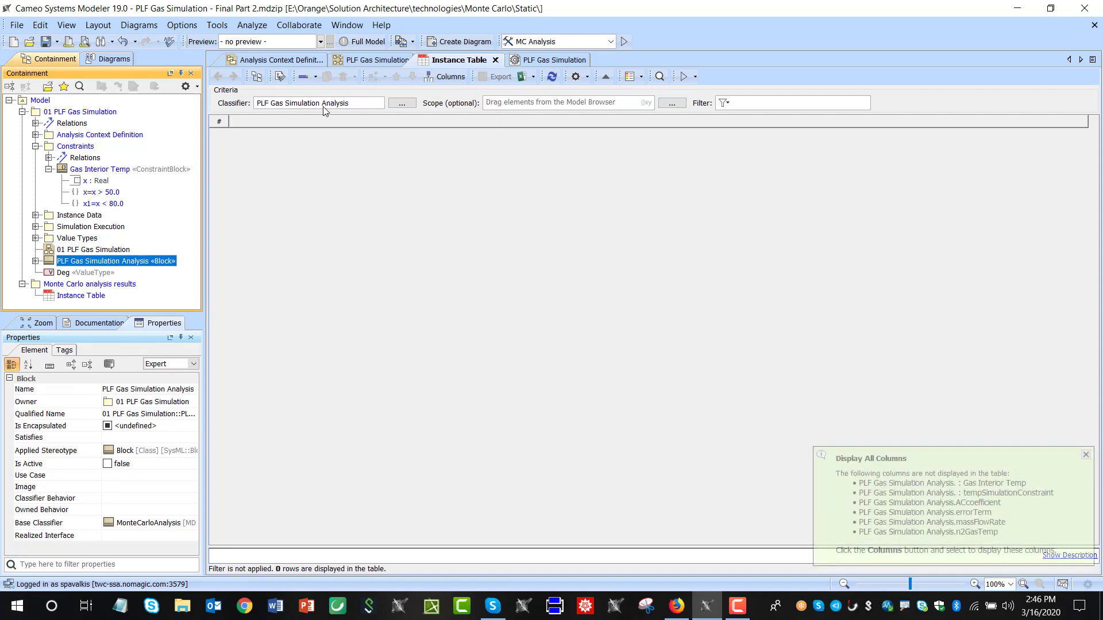
pyautogui.click(1087, 459)
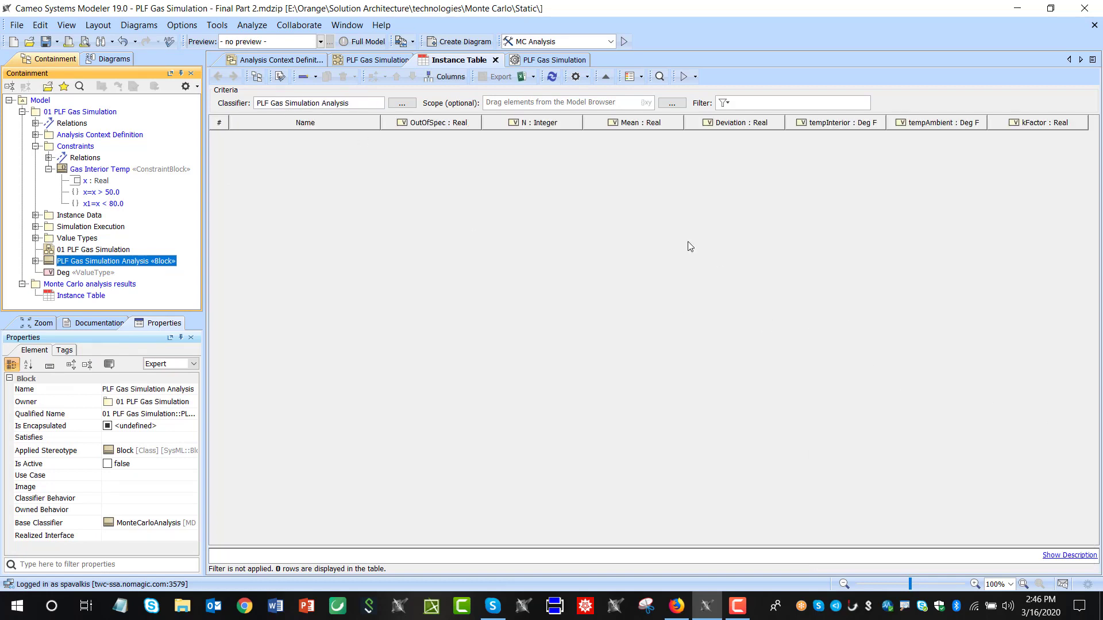
# Hide the tempAmbient and kFactor columns of the instance table.
pyautogui.click(428, 122)
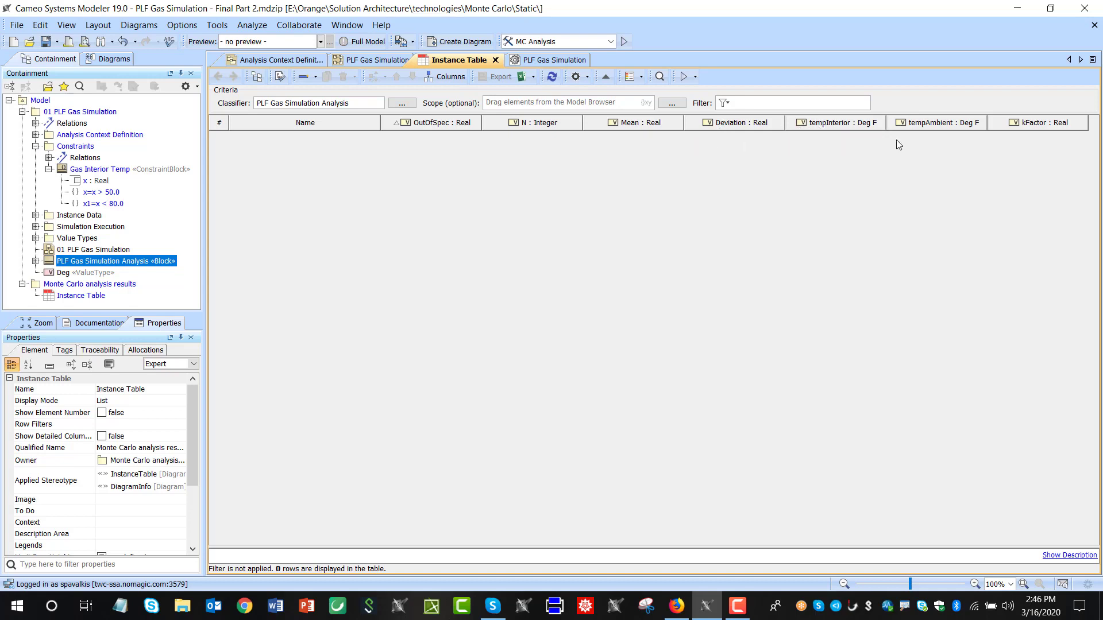
pyautogui.rightClick(946, 129)
pyautogui.click(925, 152)
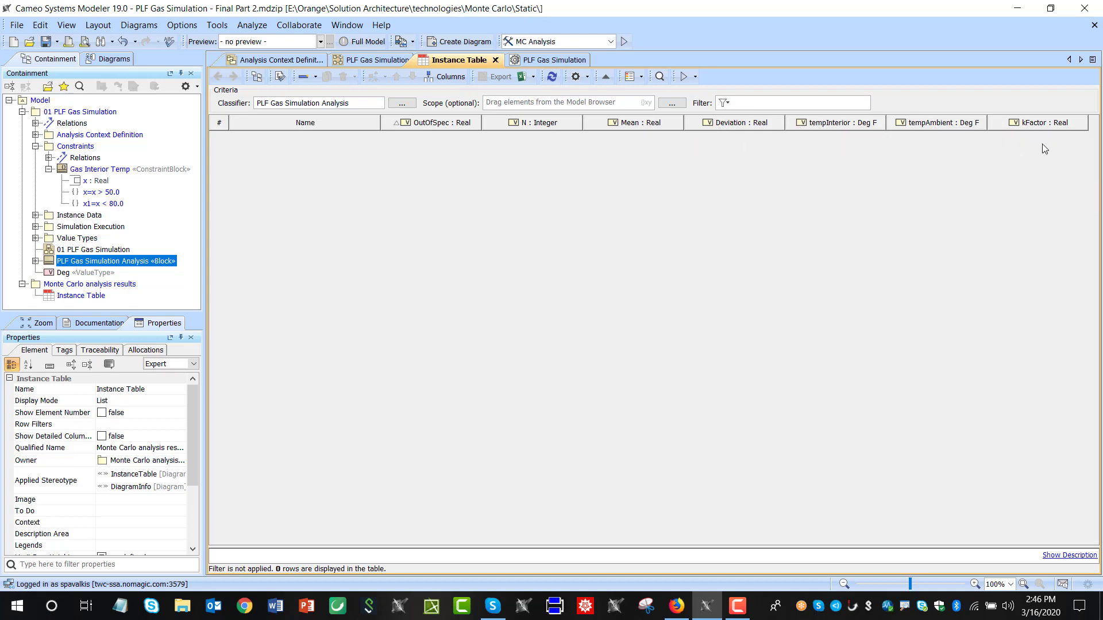
pyautogui.rightClick(906, 132)
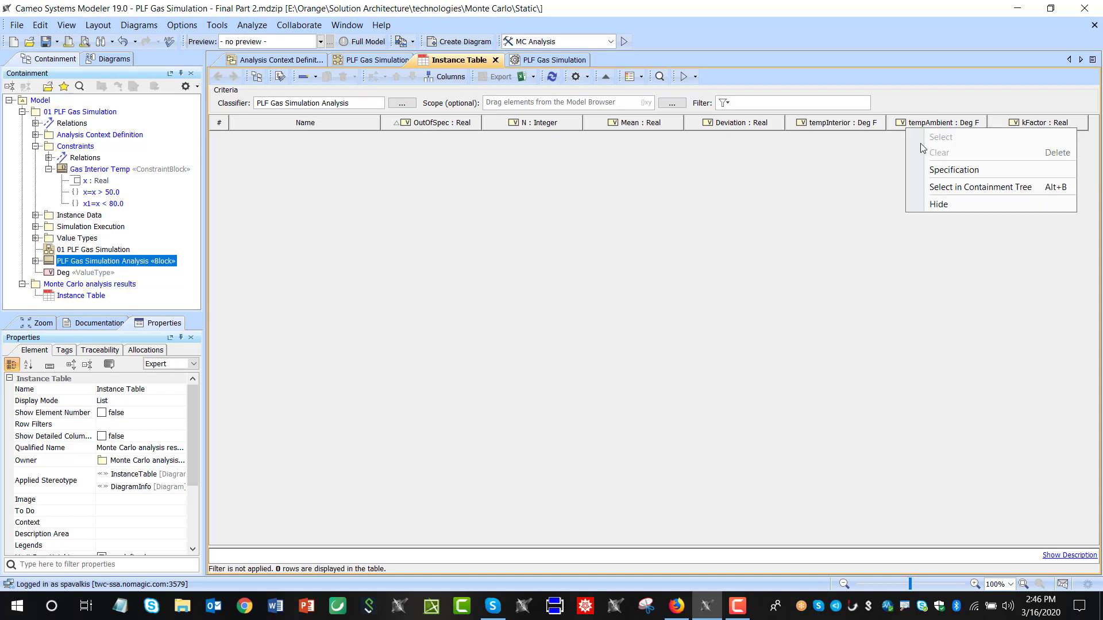
pyautogui.click(936, 204)
pyautogui.rightClick(1005, 124)
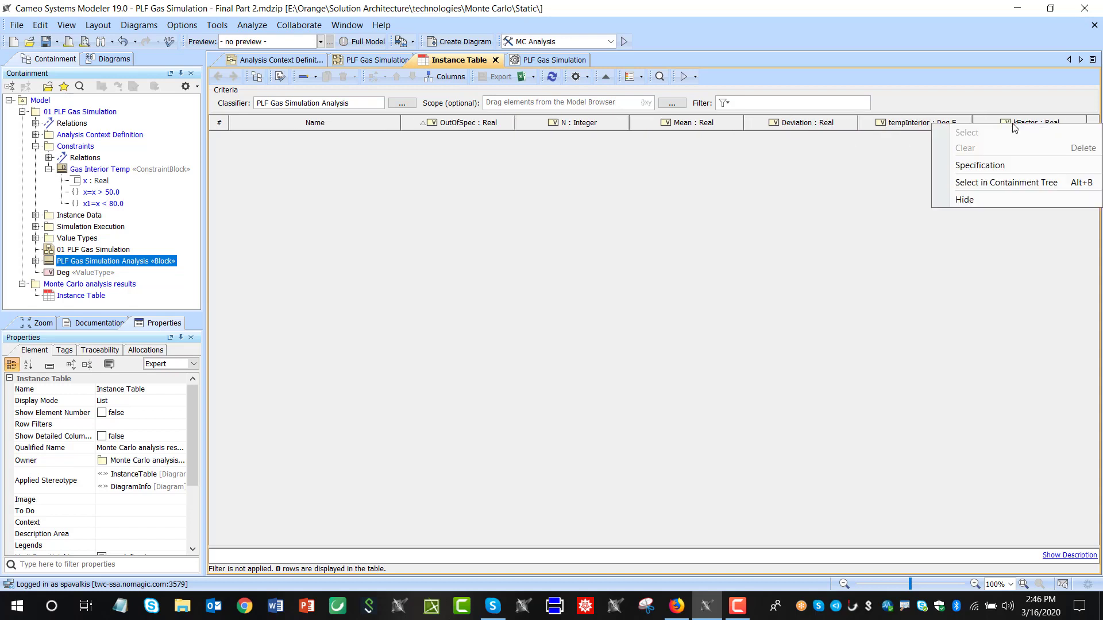
pyautogui.click(1007, 198)
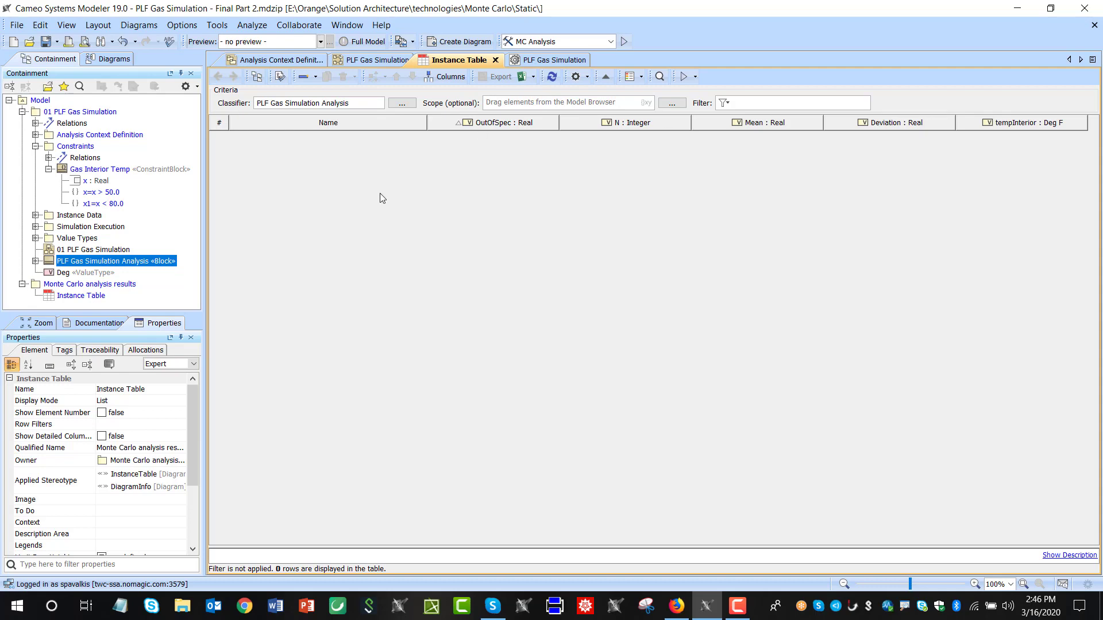
# Set the Result Location of the MC Analysis simulation configuration to the Instance Table in Monte Carlo analysis results.
pyautogui.click(540, 61)
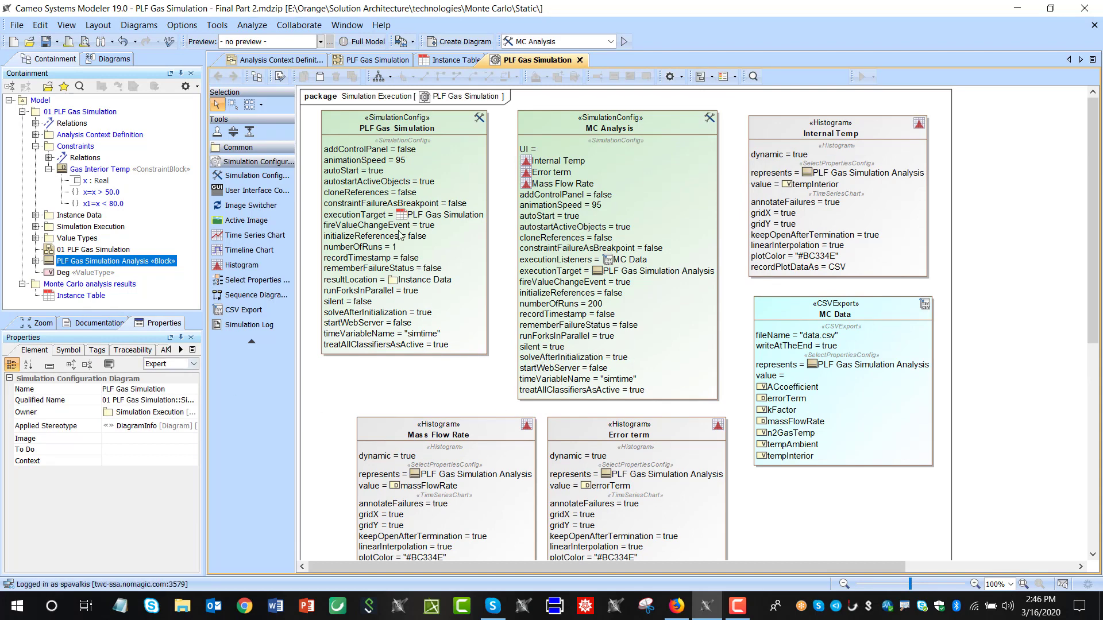
pyautogui.rightClick(569, 121)
pyautogui.click(610, 125)
pyautogui.scroll(-1, 630, 276)
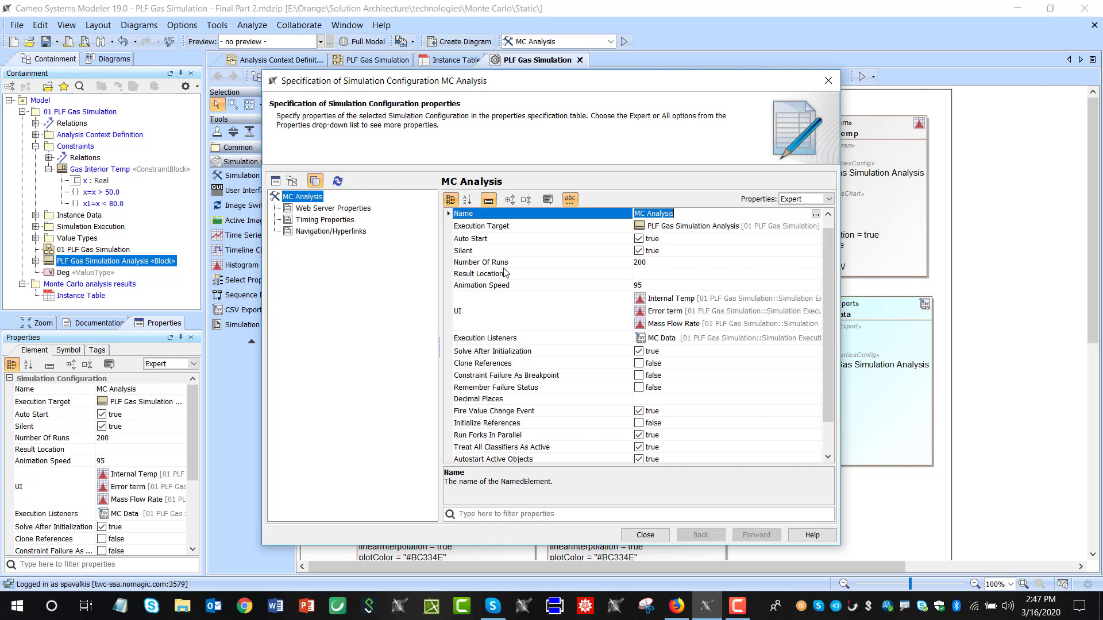
pyautogui.click(464, 275)
pyautogui.moveTo(60, 299); pyautogui.dragTo(653, 276)
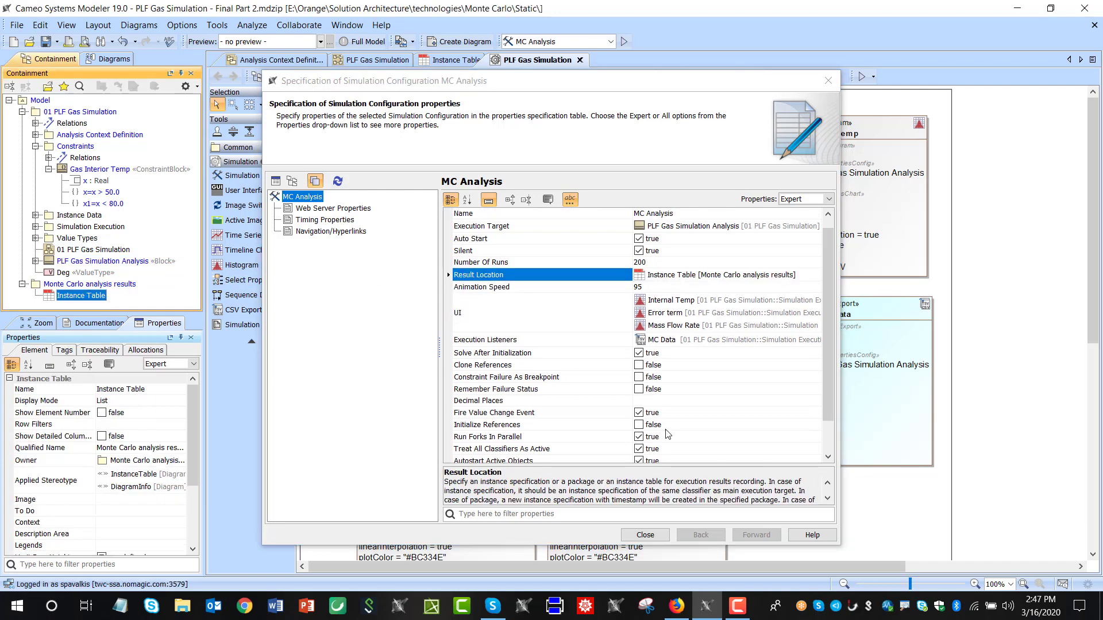
pyautogui.click(645, 535)
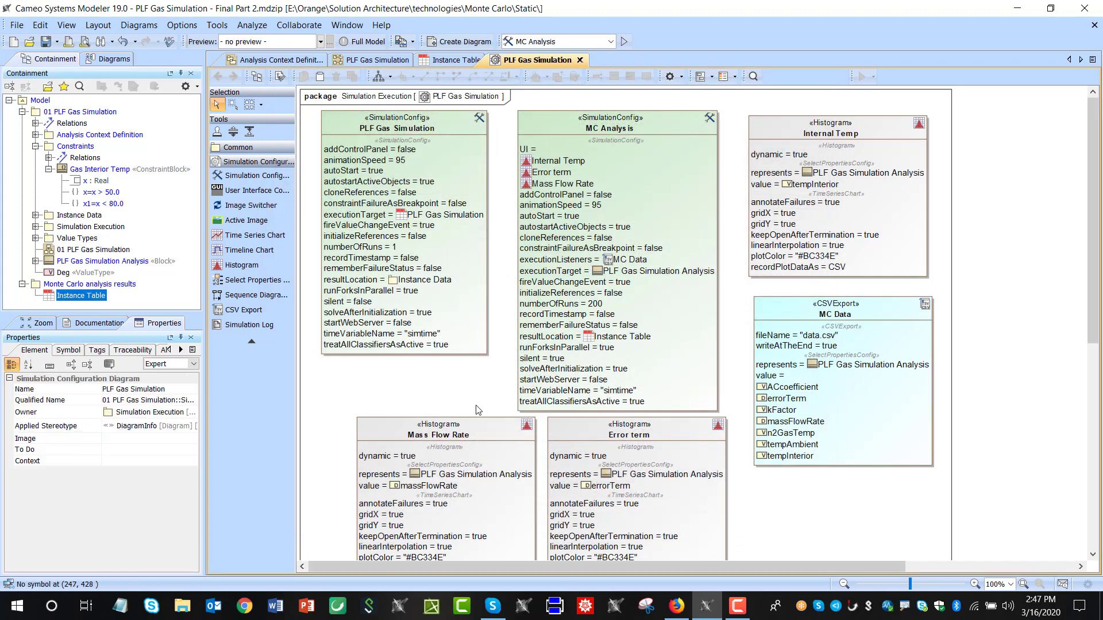
# Return to the instance table and run the MC Analysis simulation configuration.
pyautogui.click(545, 42)
pyautogui.click(546, 42)
pyautogui.click(546, 42)
pyautogui.click(546, 43)
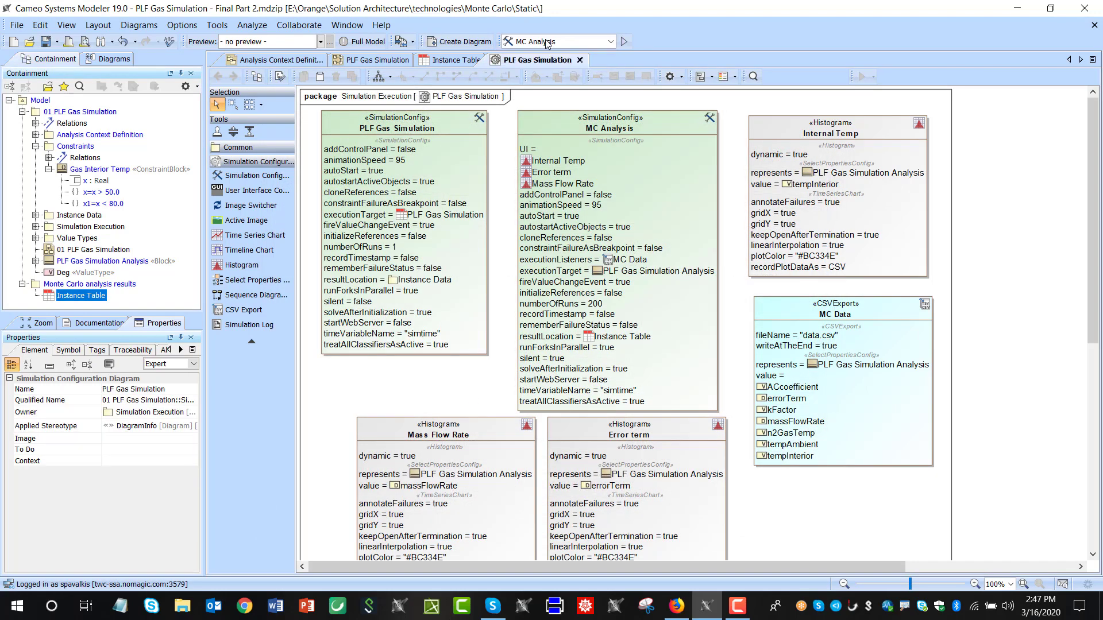
pyautogui.click(433, 61)
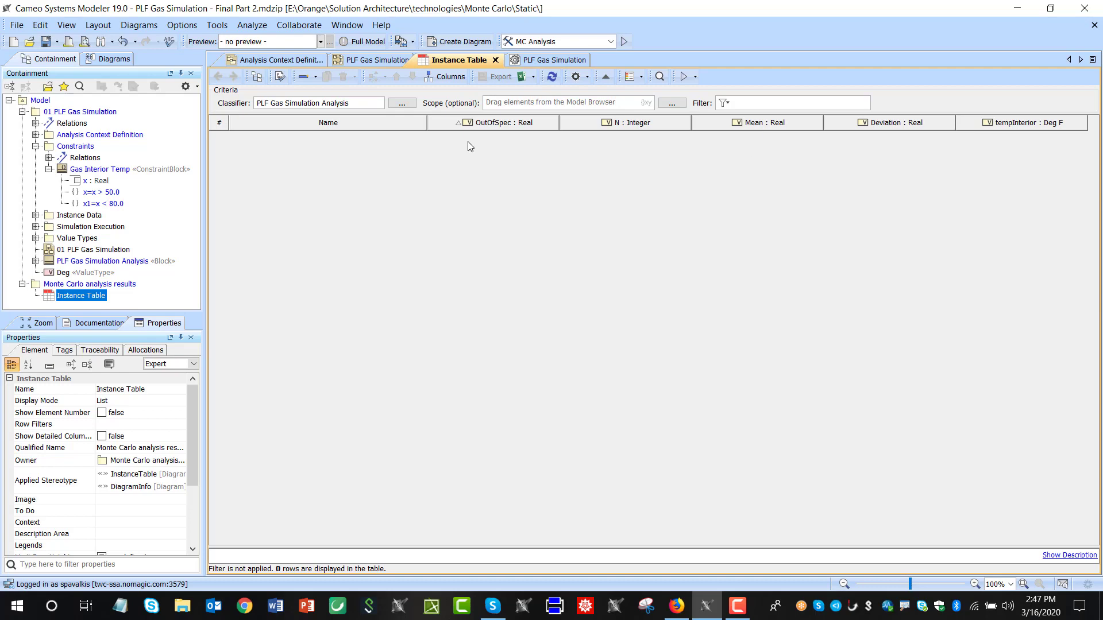
pyautogui.click(368, 61)
pyautogui.click(546, 61)
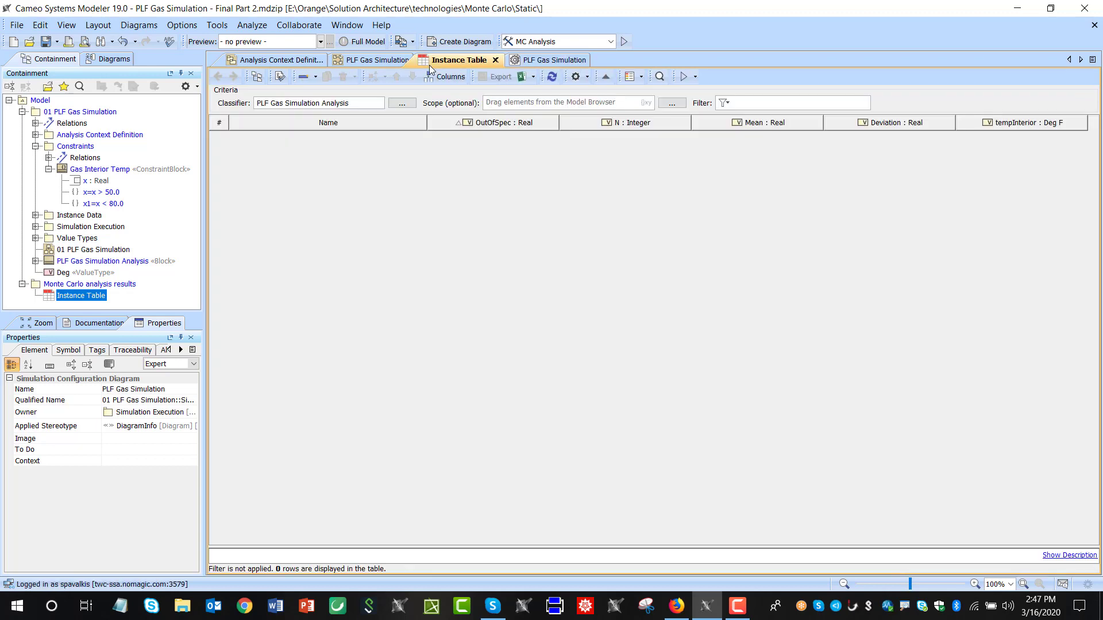
pyautogui.click(436, 61)
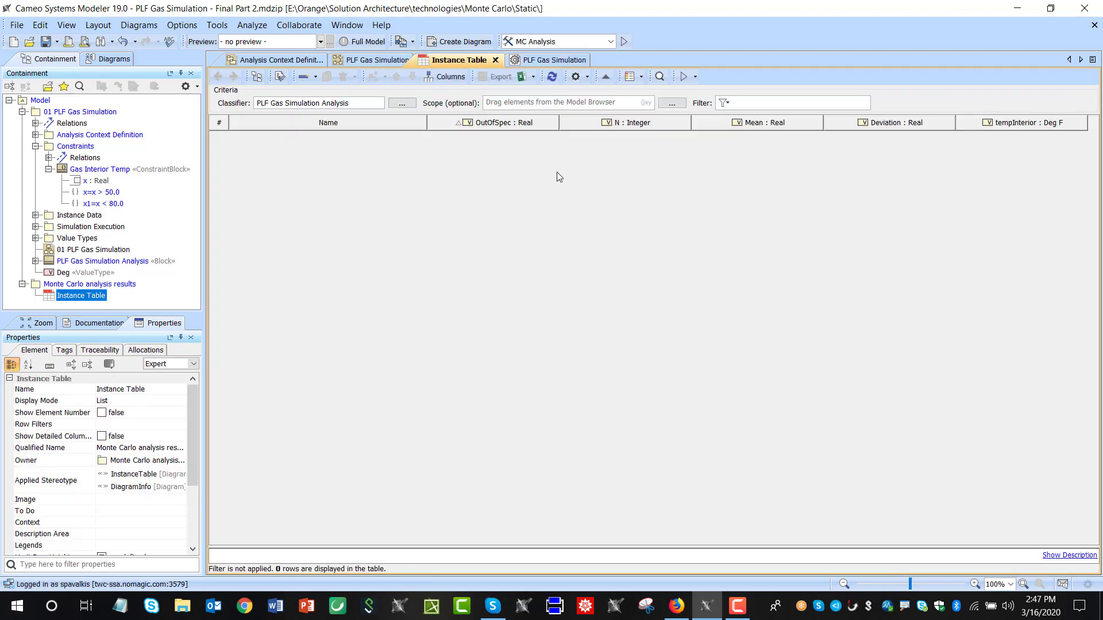
pyautogui.click(625, 43)
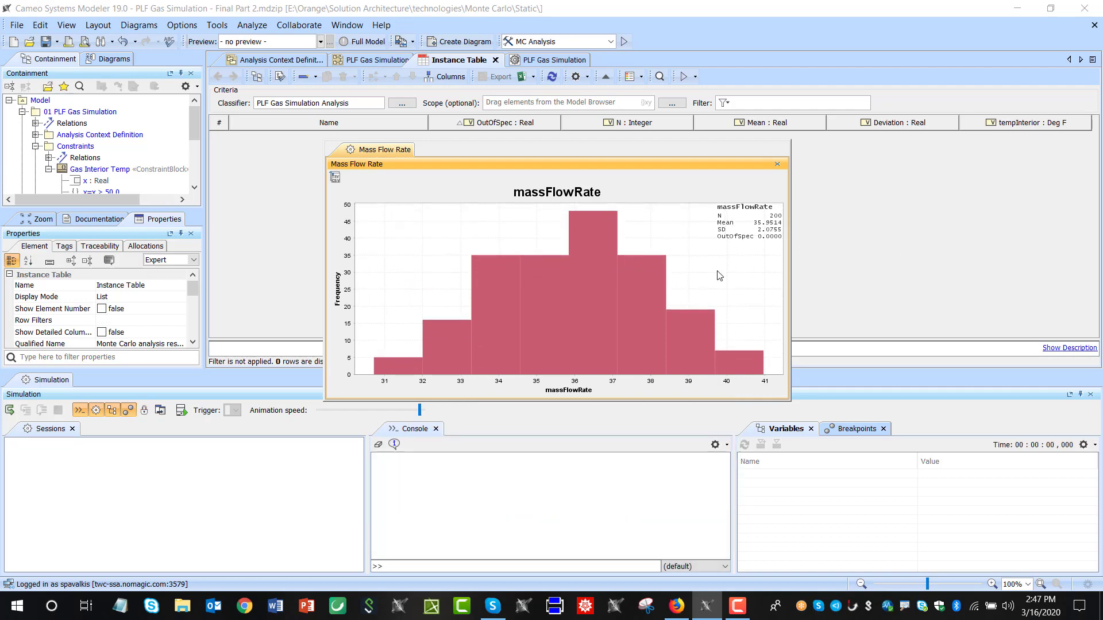
# Examine the Mass Flow Rate, Error term and Internal Temp histograms and close each one.
pyautogui.moveTo(724, 149); pyautogui.dragTo(718, 316)
pyautogui.moveTo(738, 316); pyautogui.dragTo(662, 301)
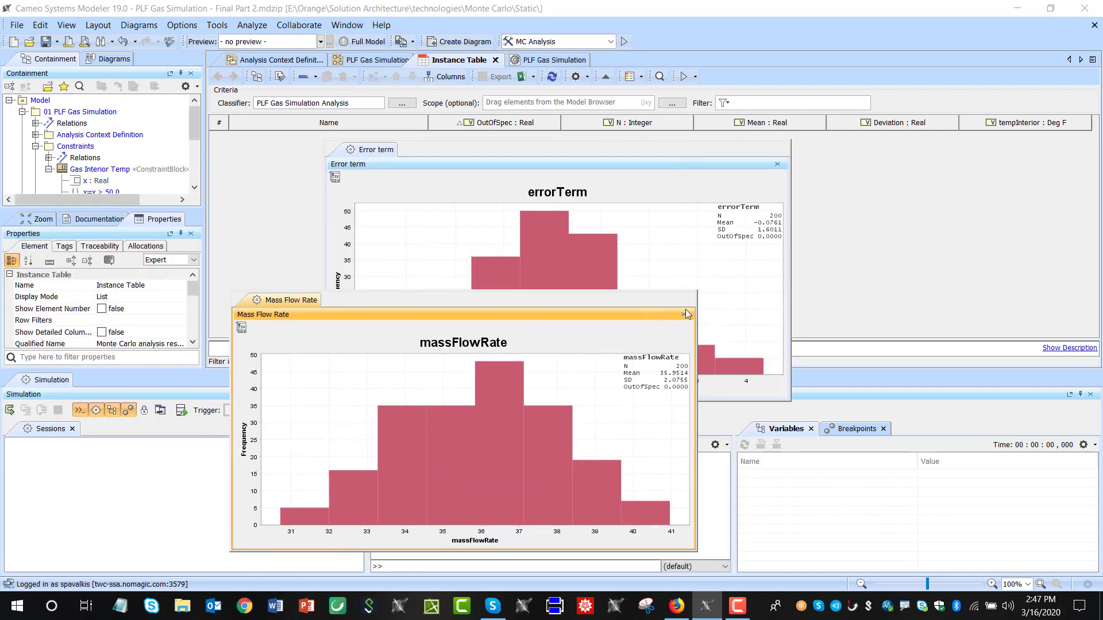
pyautogui.click(684, 314)
pyautogui.click(777, 165)
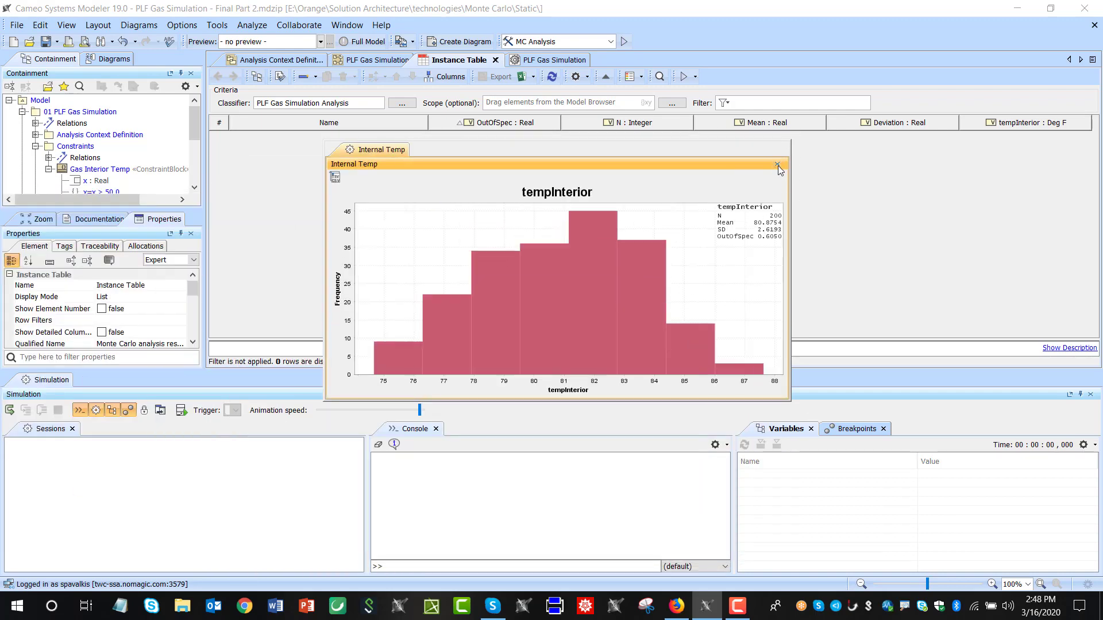
pyautogui.moveTo(670, 165); pyautogui.dragTo(599, 152)
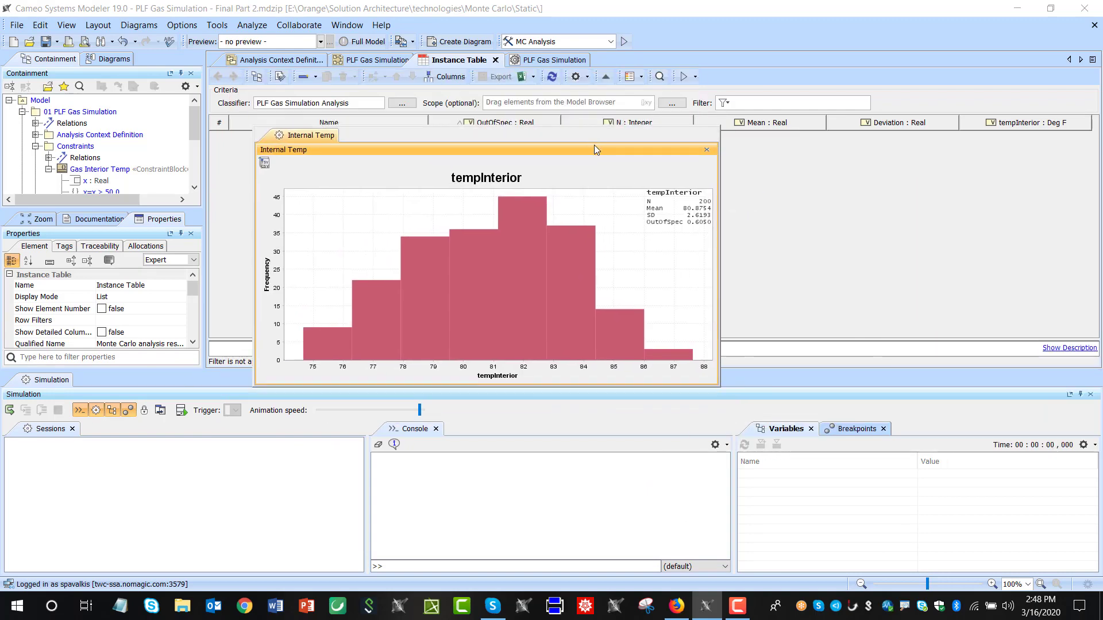
pyautogui.click(707, 150)
pyautogui.scroll(-4, 111, 136)
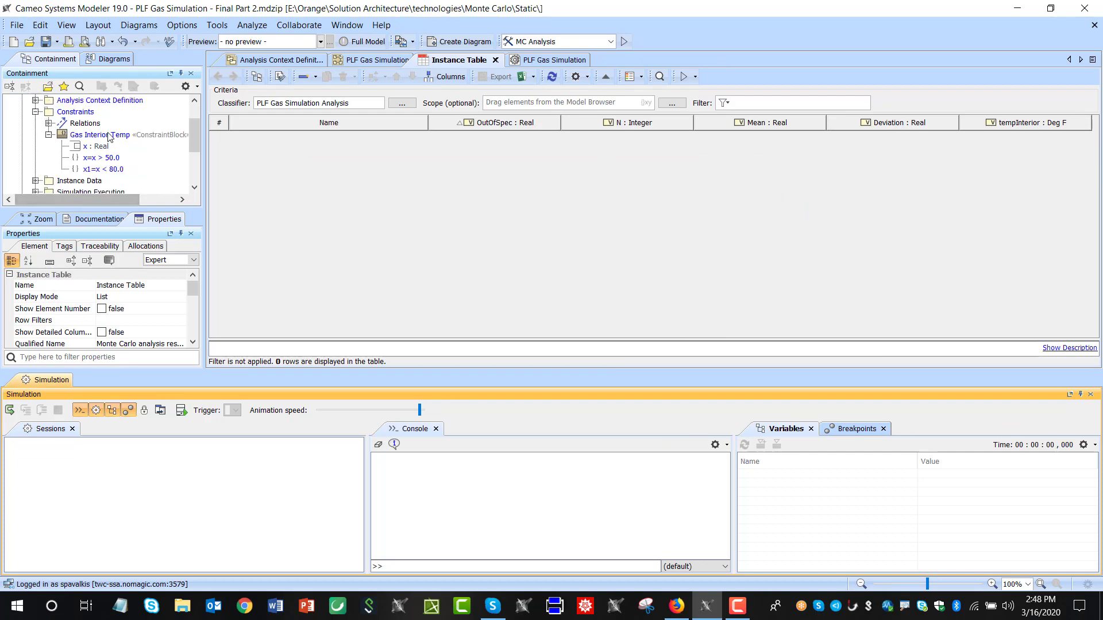
# Set the instance table's scope to the Monte Carlo analysis results package and check the requirement status of the result values.
pyautogui.click(1091, 394)
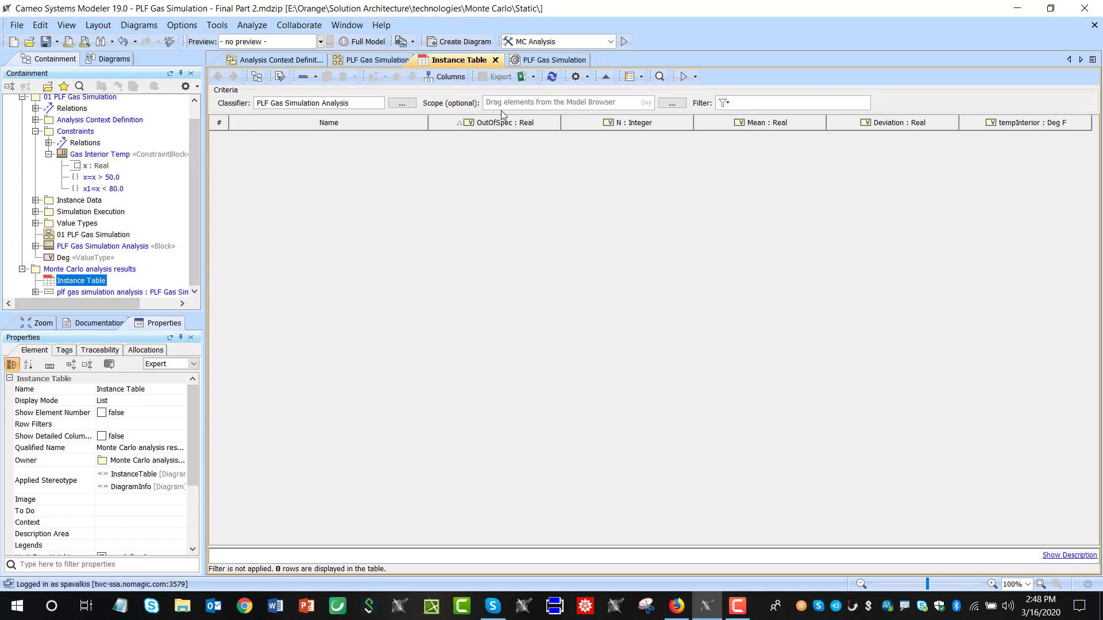
pyautogui.moveTo(74, 269); pyautogui.dragTo(531, 103)
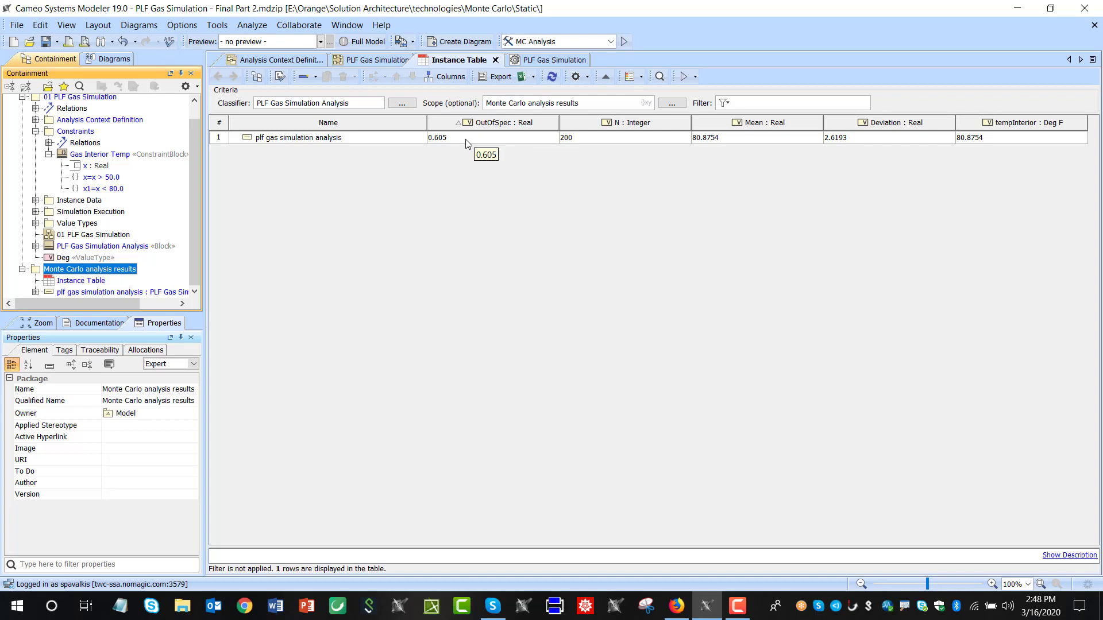
pyautogui.moveTo(445, 143)
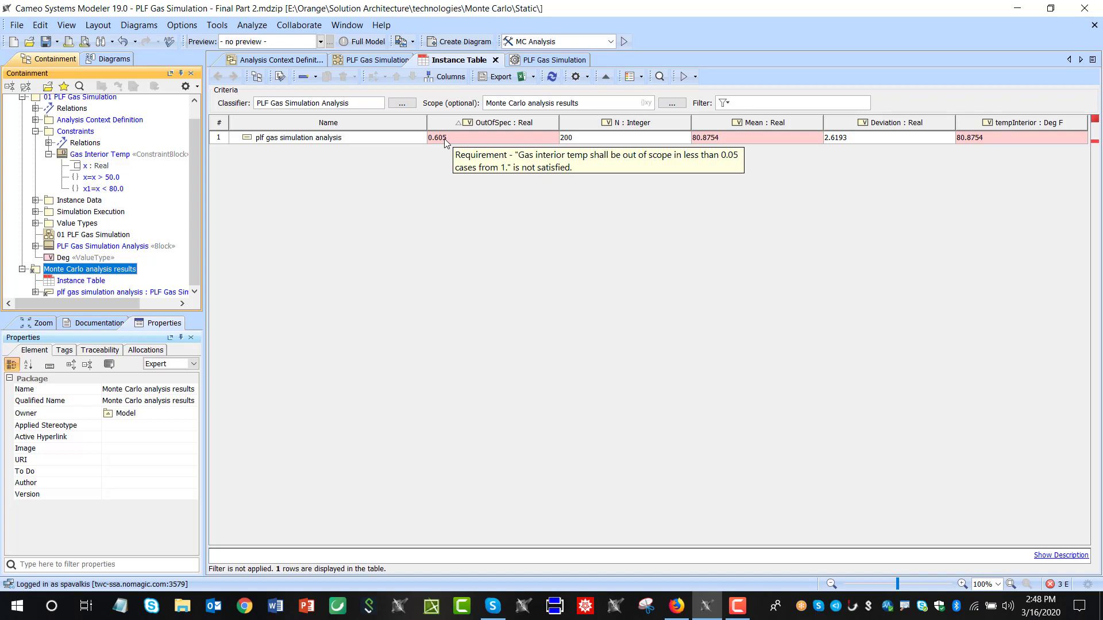
pyautogui.moveTo(736, 142)
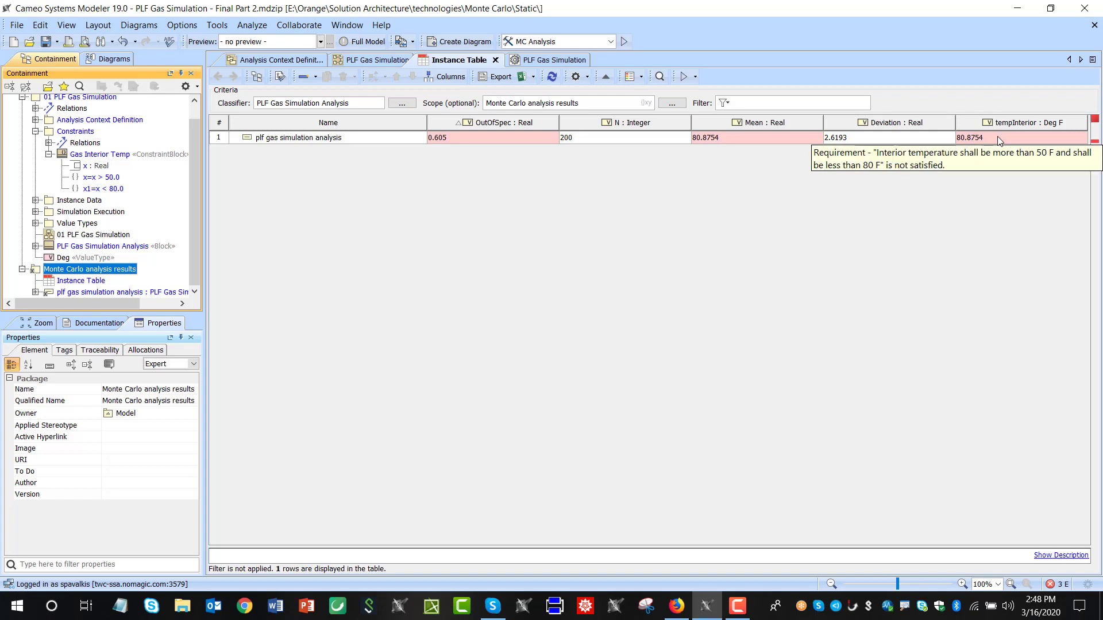
pyautogui.click(704, 227)
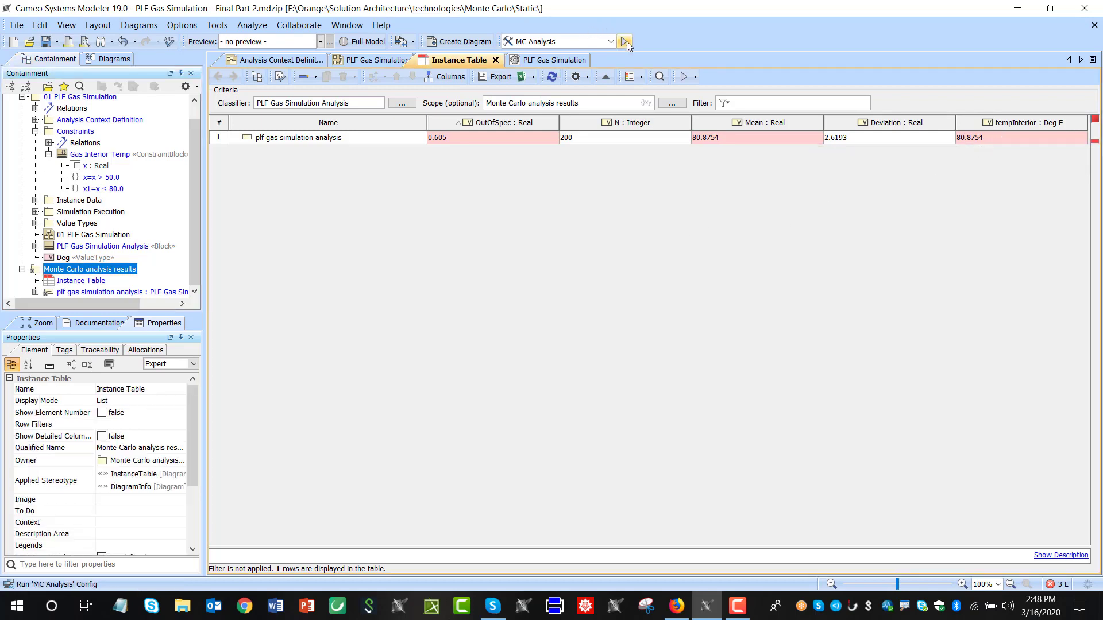
# Run the MC Analysis simulation configuration again with the instance table open and close its result histograms.
pyautogui.click(550, 60)
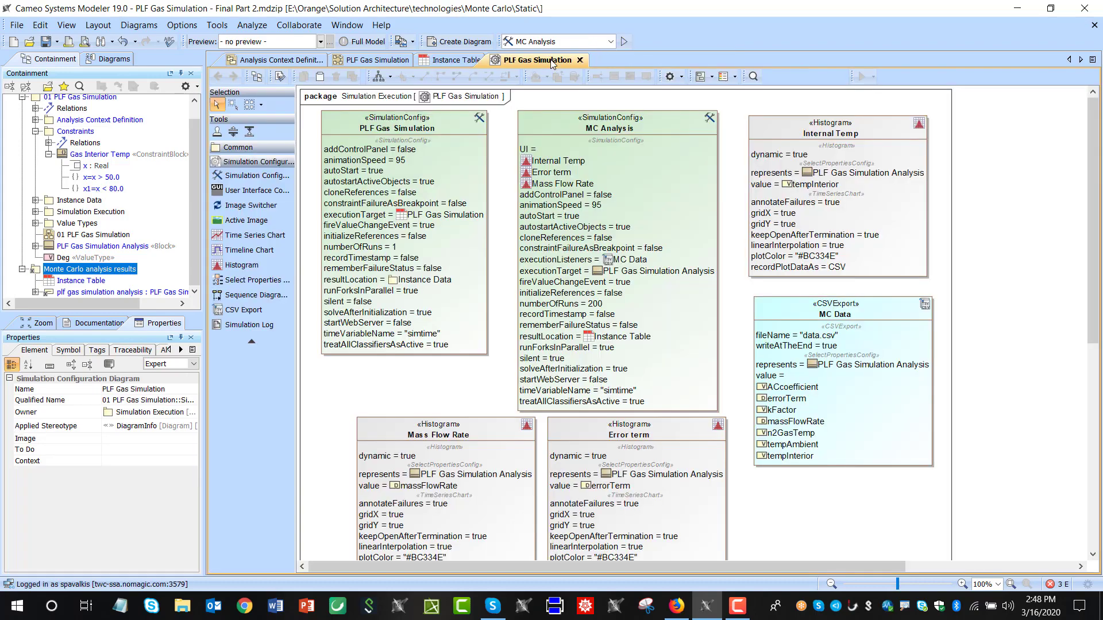
pyautogui.click(449, 57)
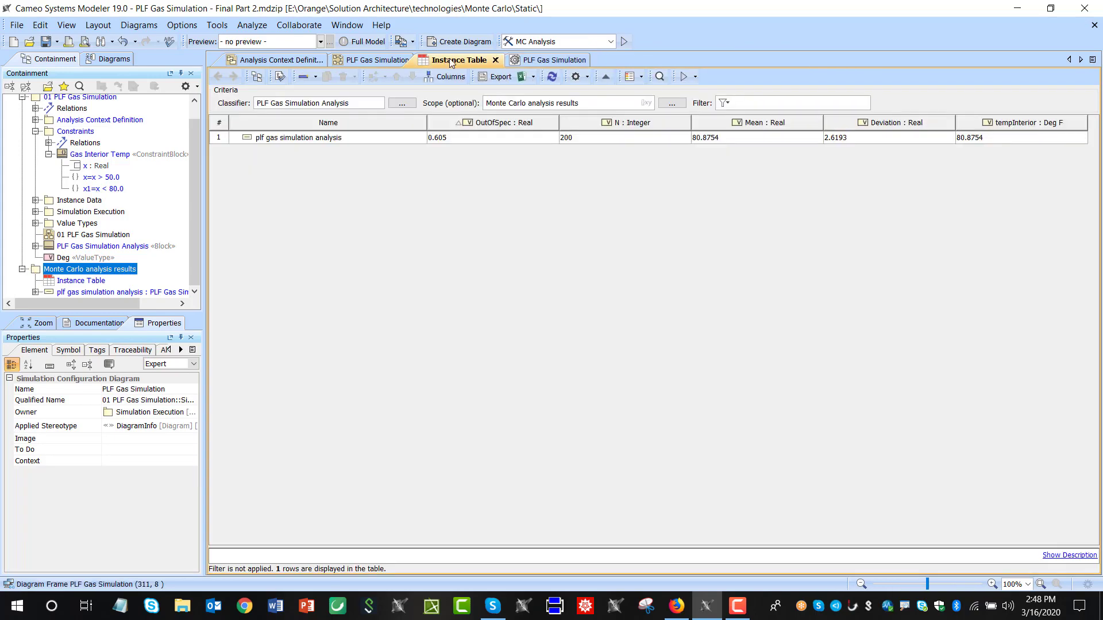
pyautogui.click(625, 42)
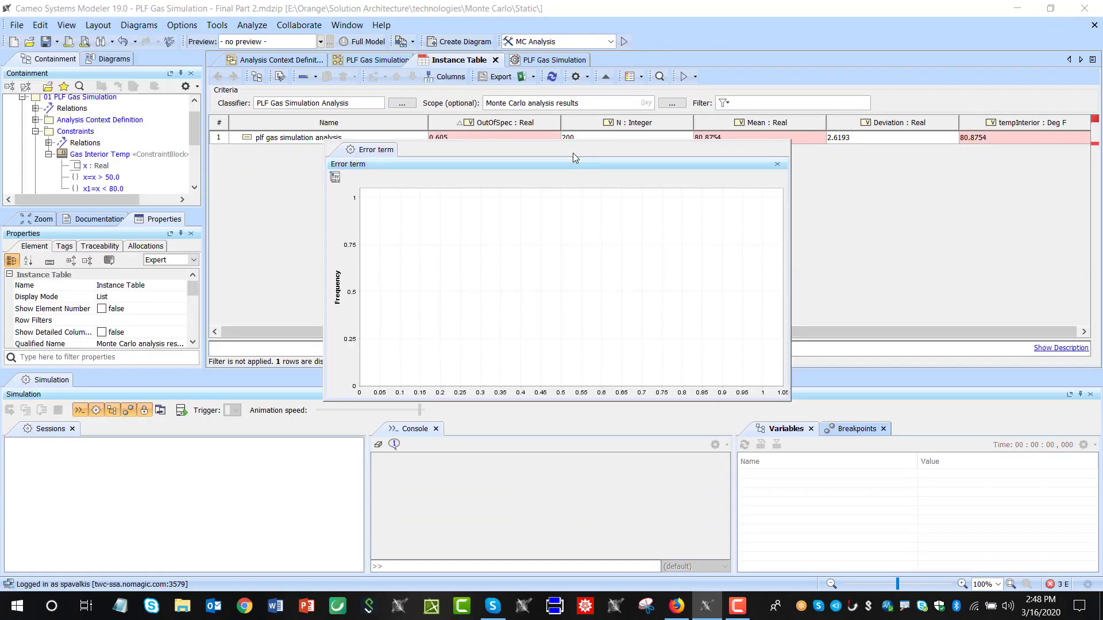
pyautogui.click(777, 164)
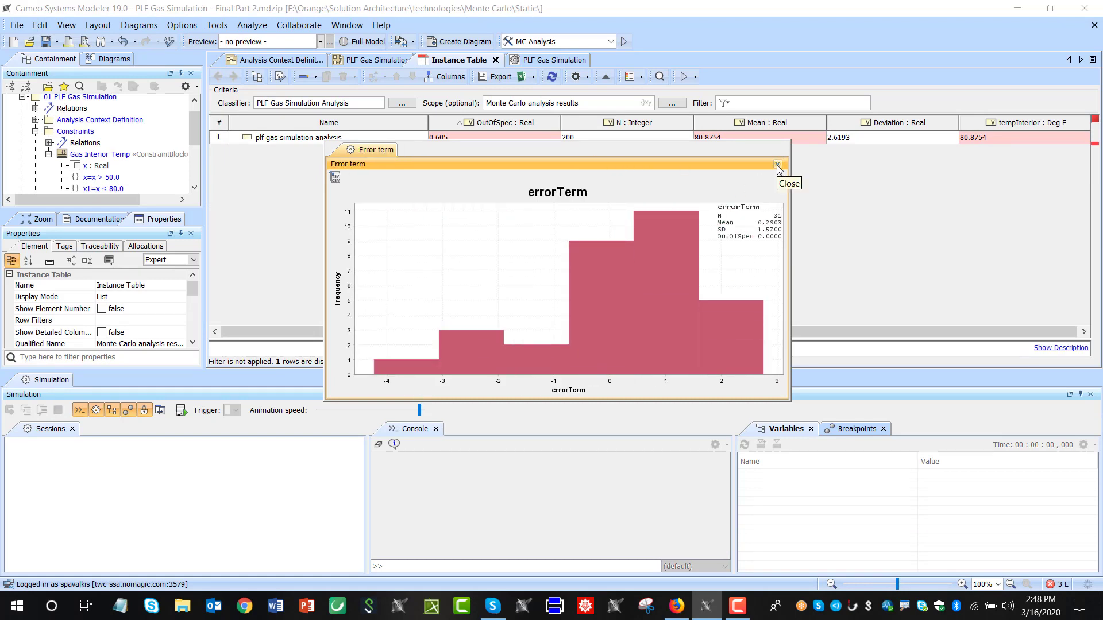
pyautogui.click(776, 165)
pyautogui.moveTo(642, 153); pyautogui.dragTo(506, 331)
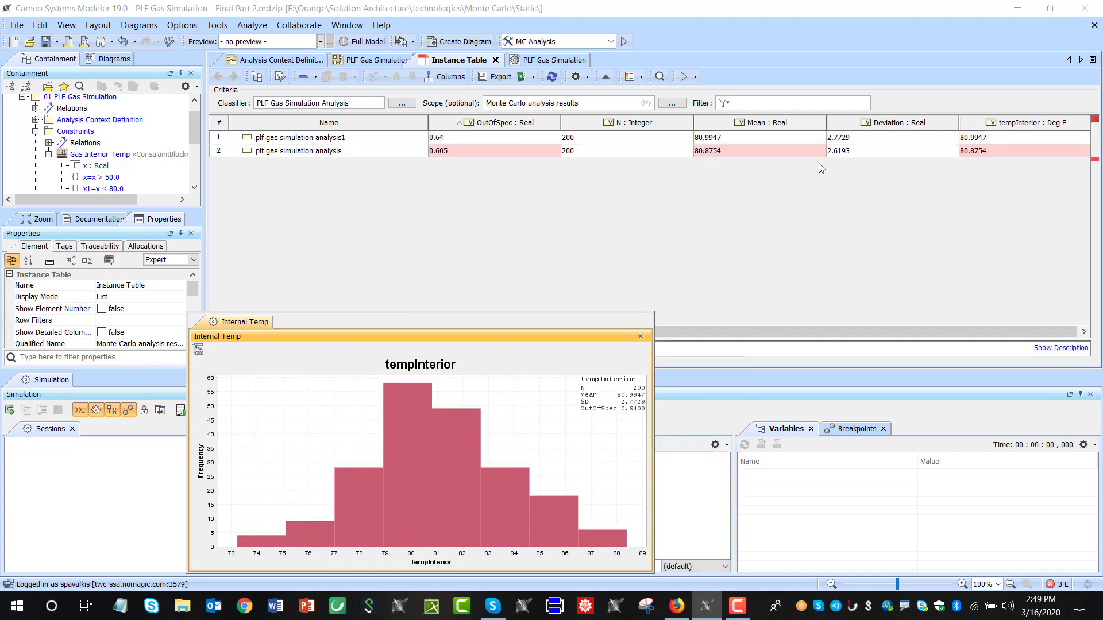
pyautogui.click(641, 336)
# Record another MC Analysis run in the instance table and close the Mass Flow Rate, Error term and Internal Temp histograms.
pyautogui.click(625, 41)
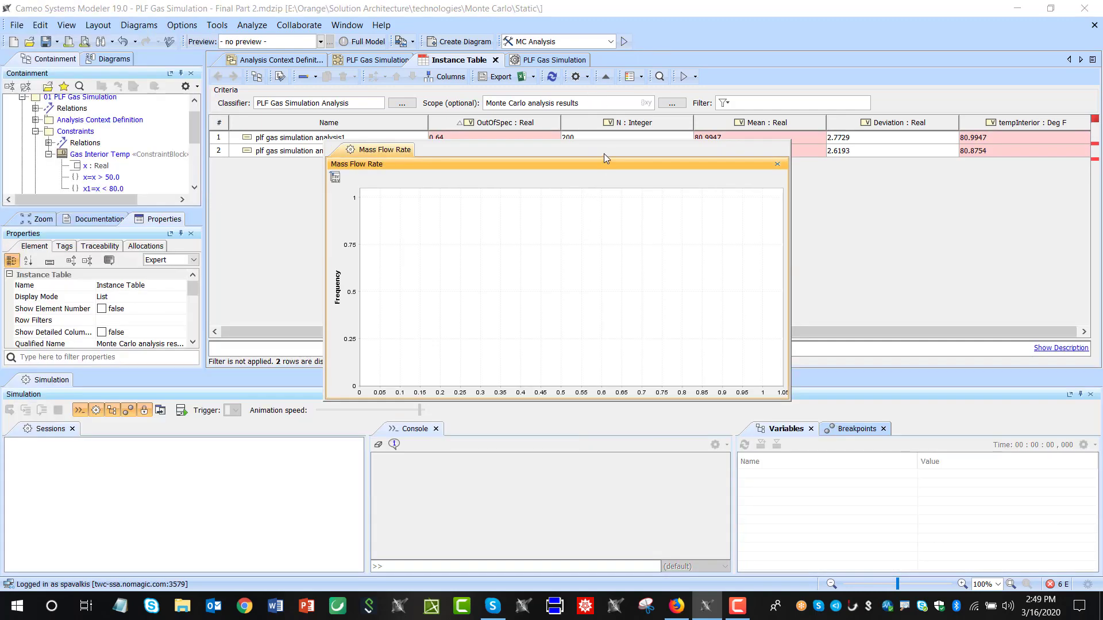
pyautogui.moveTo(604, 154); pyautogui.dragTo(398, 295)
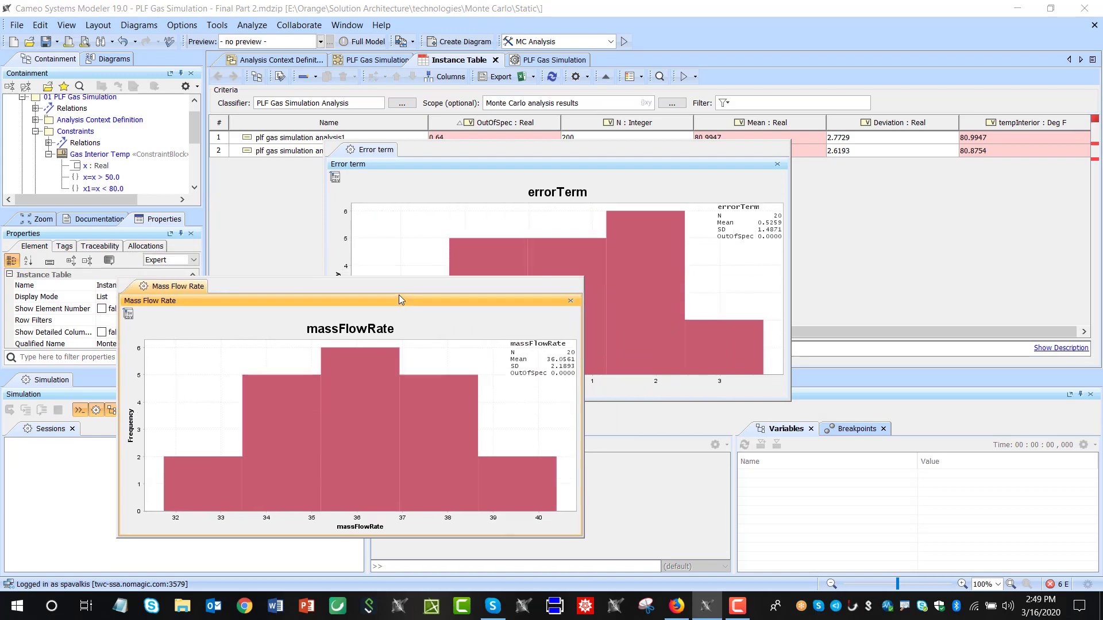
pyautogui.click(570, 301)
pyautogui.click(777, 163)
pyautogui.moveTo(630, 150); pyautogui.dragTo(424, 328)
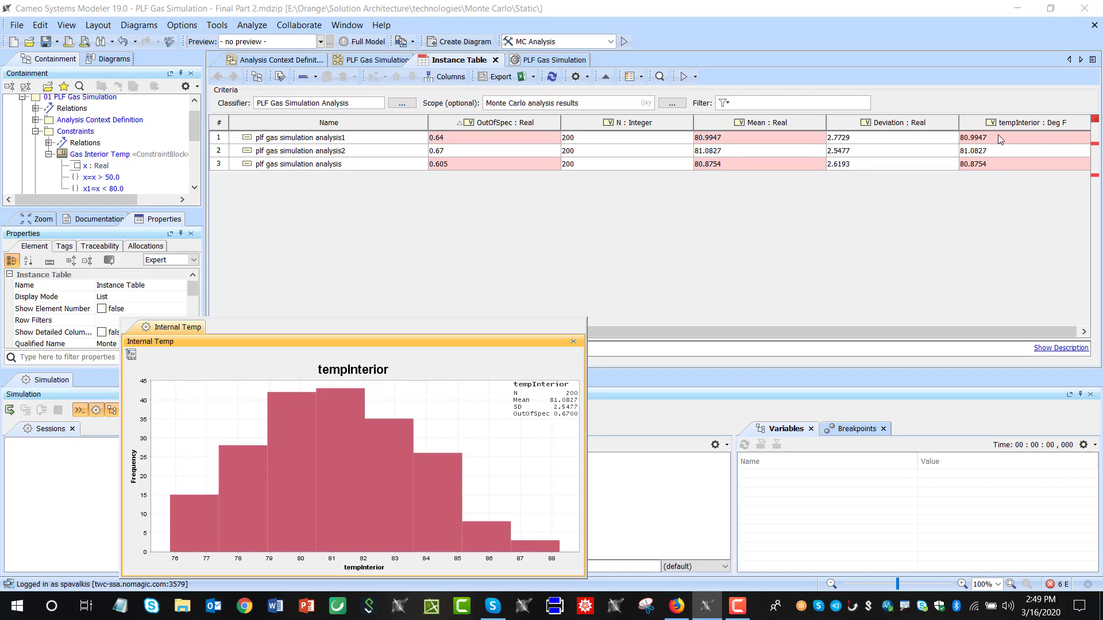
pyautogui.click(573, 342)
# Change the upper limit in the Gas Interior Temp requirement text to 81 F in the Analysis Context Definition diagram.
pyautogui.click(352, 62)
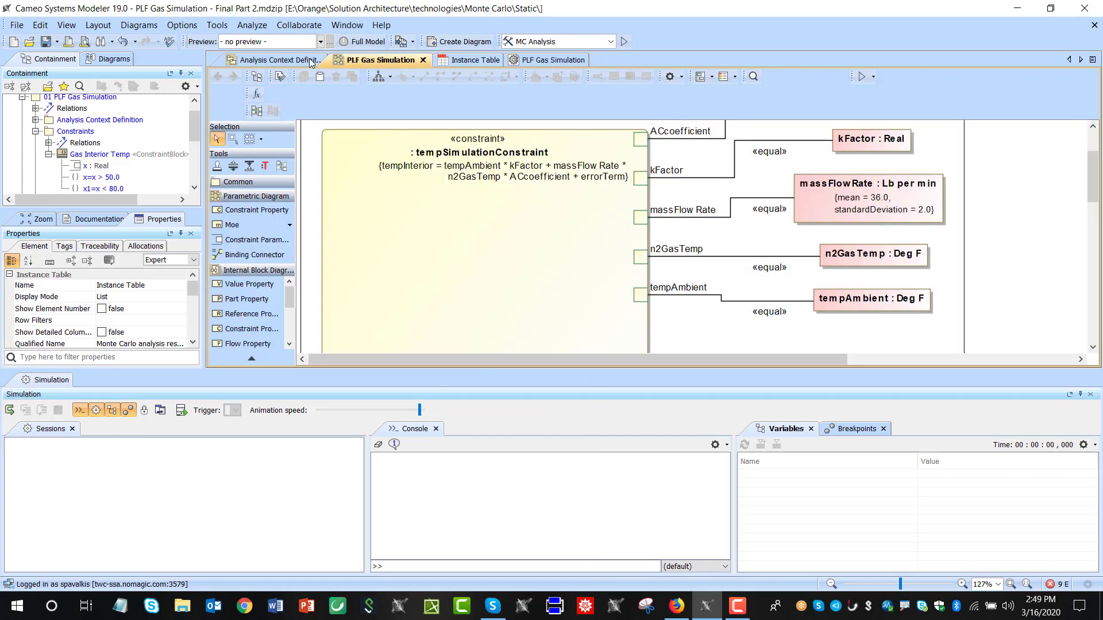
pyautogui.scroll(-5, 912, 276)
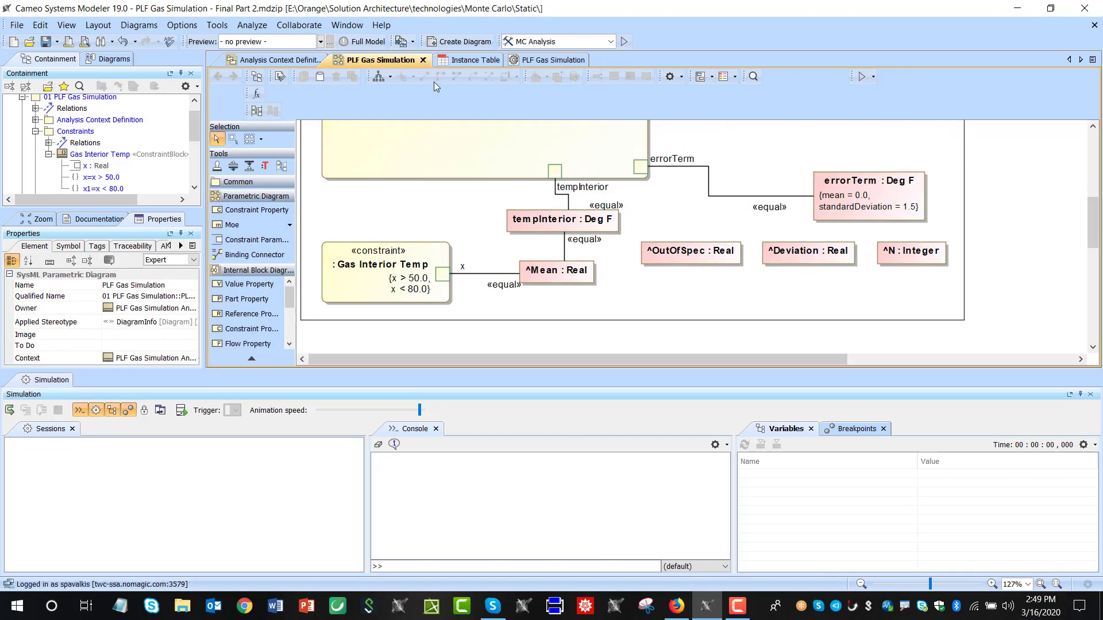
pyautogui.click(284, 62)
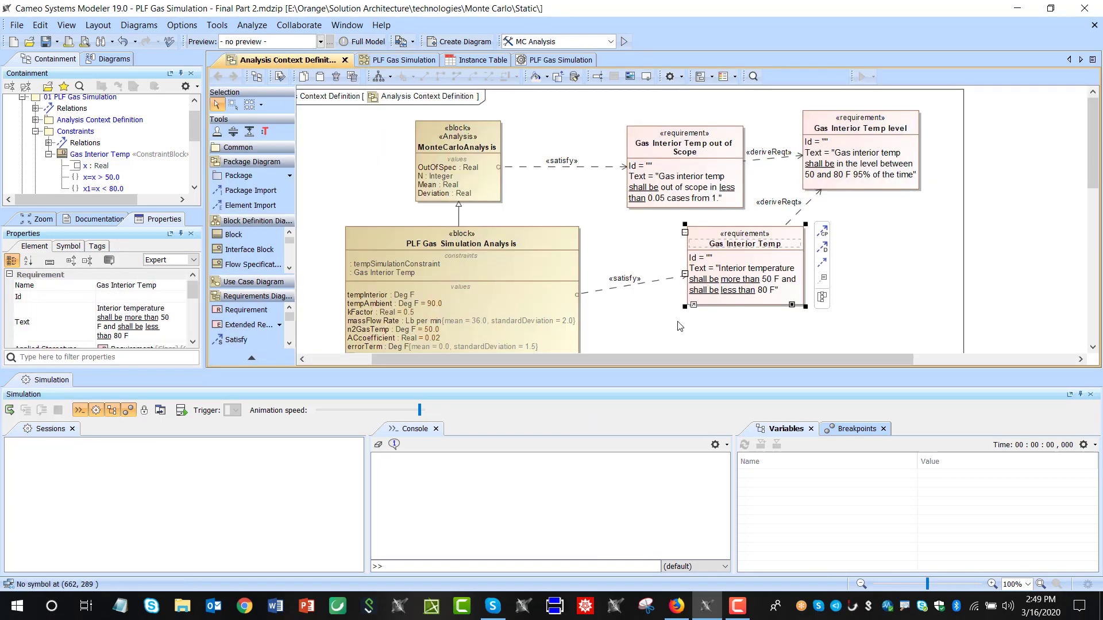
pyautogui.click(746, 283)
pyautogui.click(761, 288)
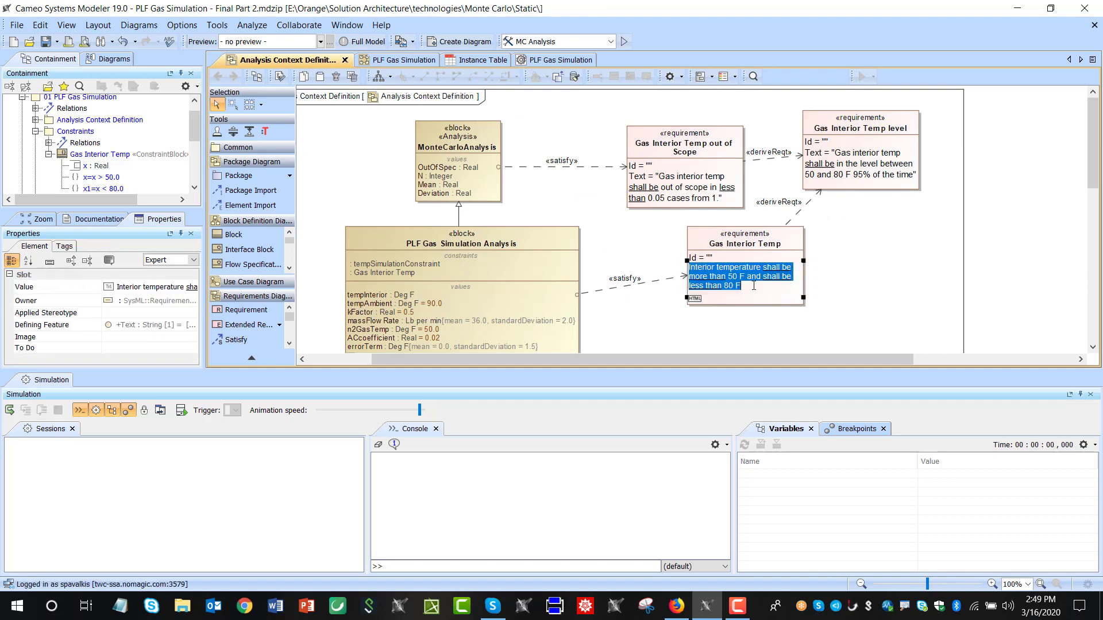
pyautogui.click(731, 286)
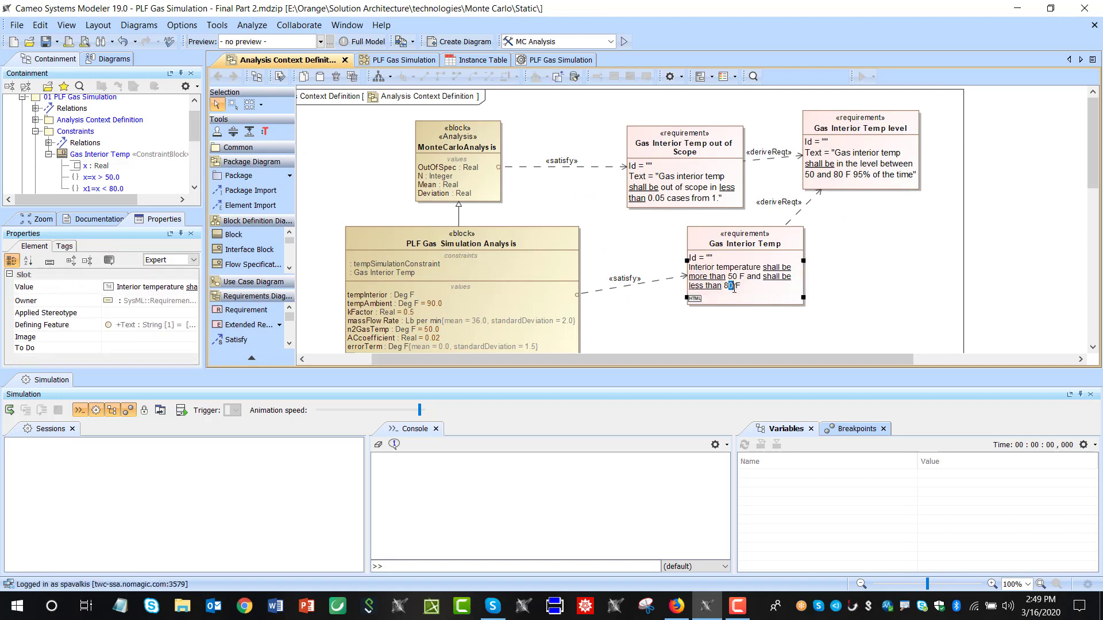
pyautogui.click(827, 276)
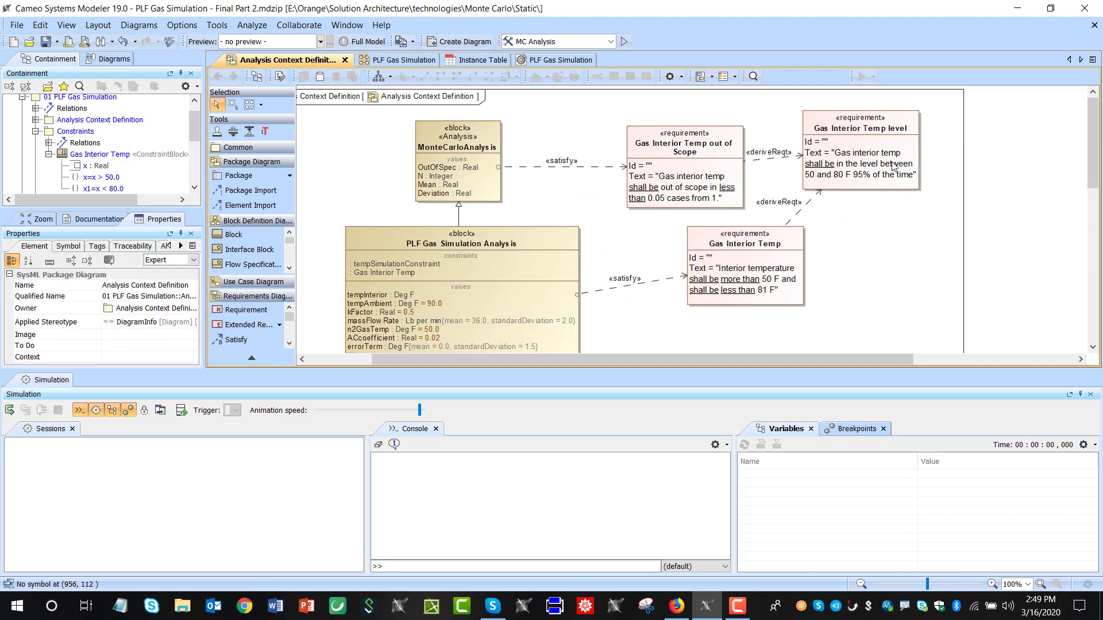
# Run MC Analysis with the revised requirement and arrange the histograms so the instance table rows are visible.
pyautogui.click(625, 44)
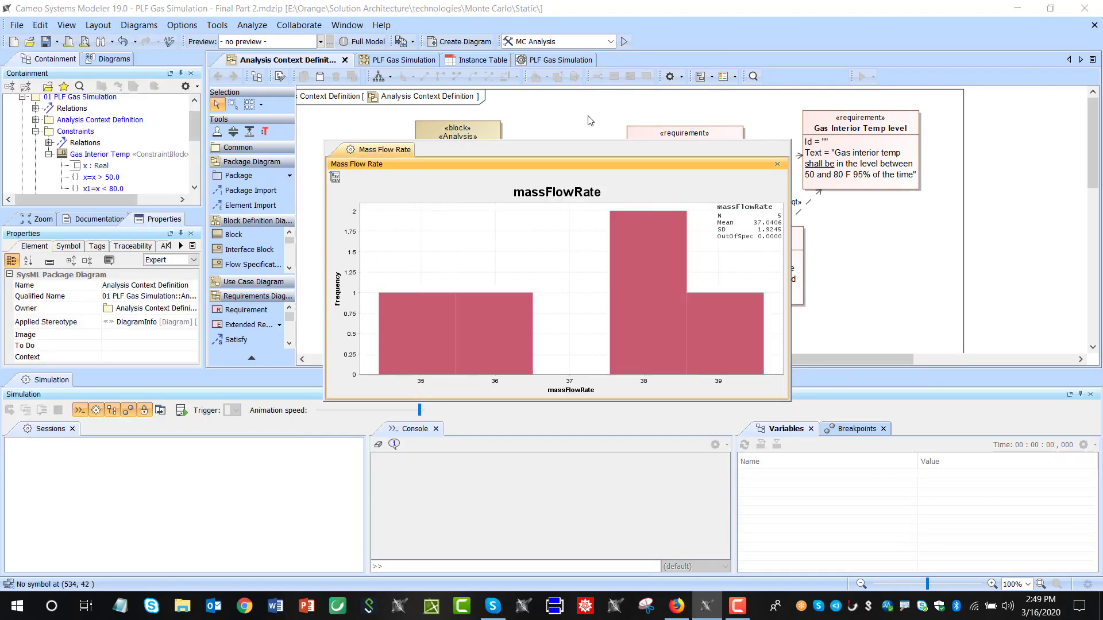
pyautogui.moveTo(582, 164); pyautogui.dragTo(297, 310)
pyautogui.moveTo(617, 150); pyautogui.dragTo(885, 342)
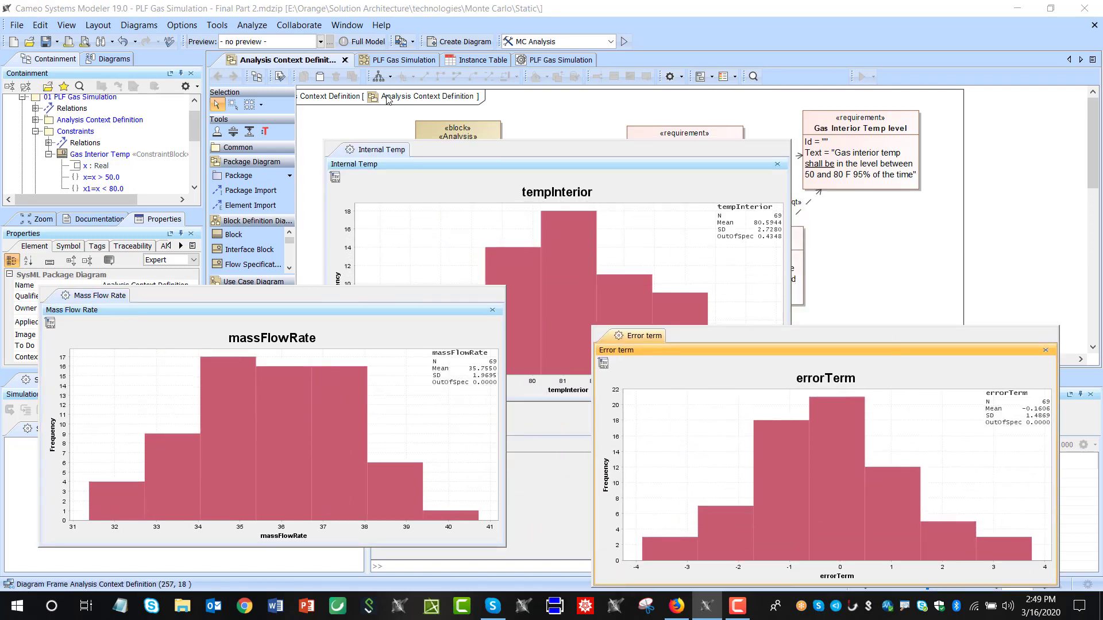
pyautogui.click(388, 60)
pyautogui.click(465, 60)
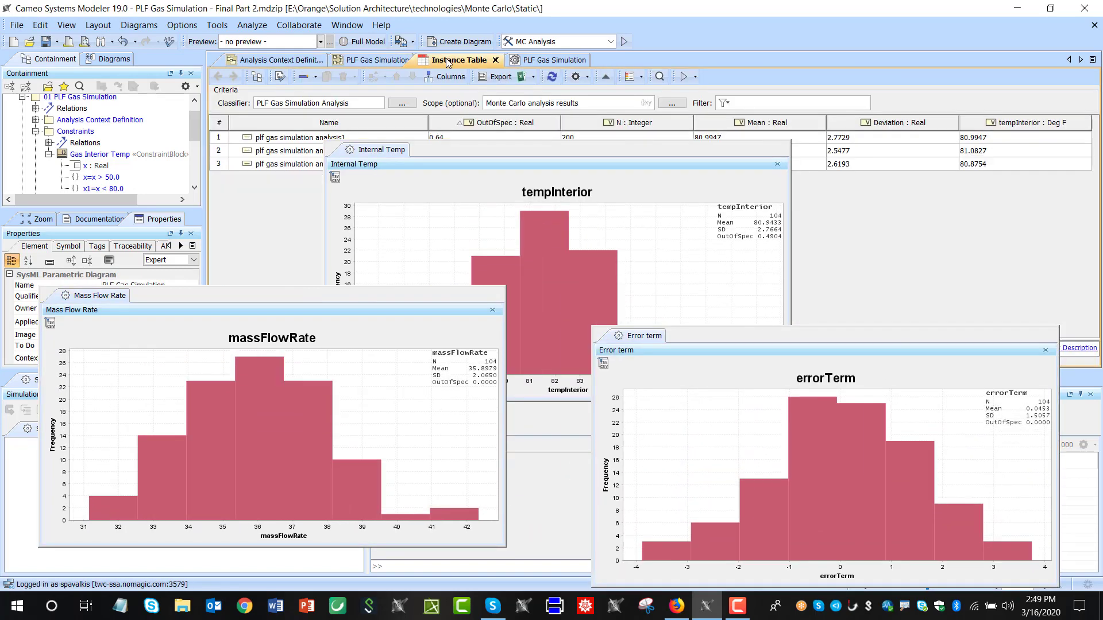
pyautogui.moveTo(527, 143); pyautogui.dragTo(548, 172)
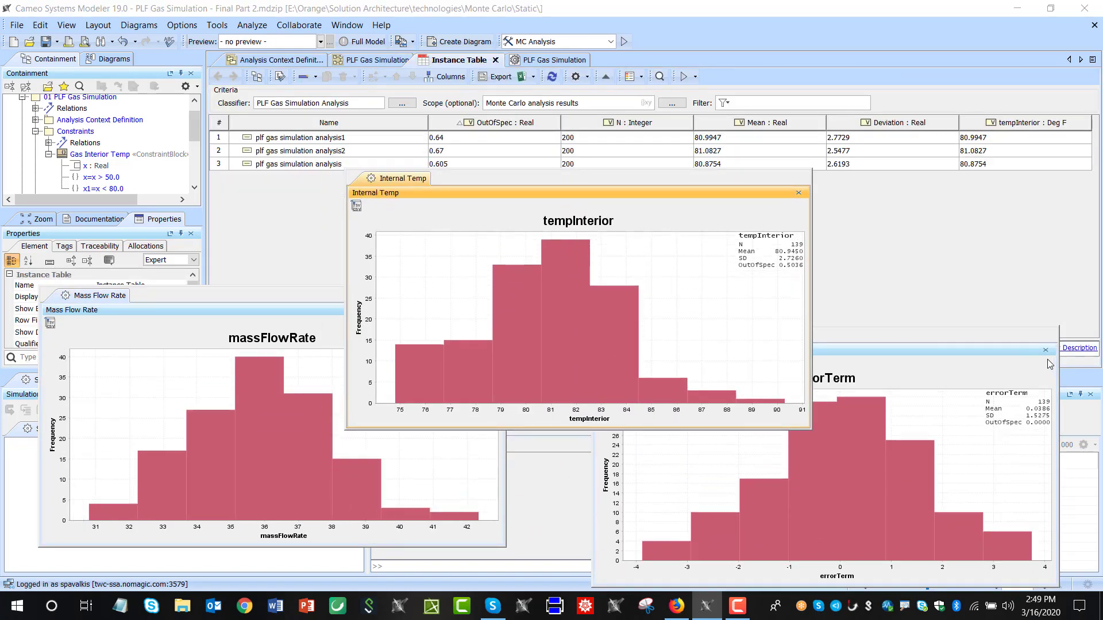
pyautogui.click(496, 310)
pyautogui.click(566, 191)
pyautogui.moveTo(566, 187); pyautogui.dragTo(455, 264)
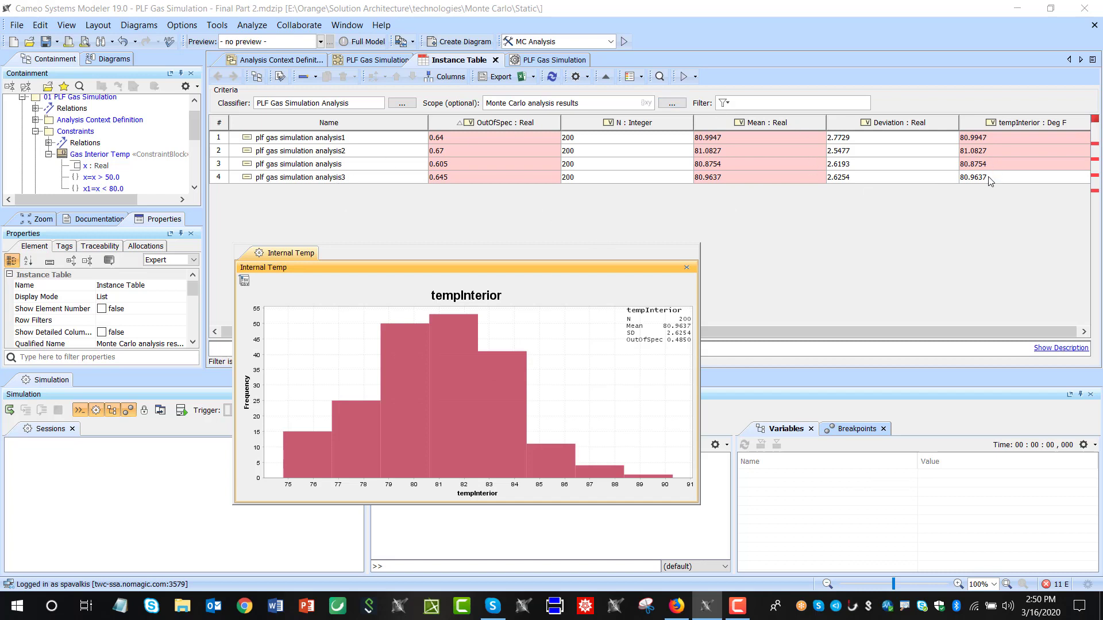
# Check the requirement status of the Mean, tempInterior and OutOfSpec values in the instance table and close the Internal Temp histogram.
pyautogui.moveTo(752, 178)
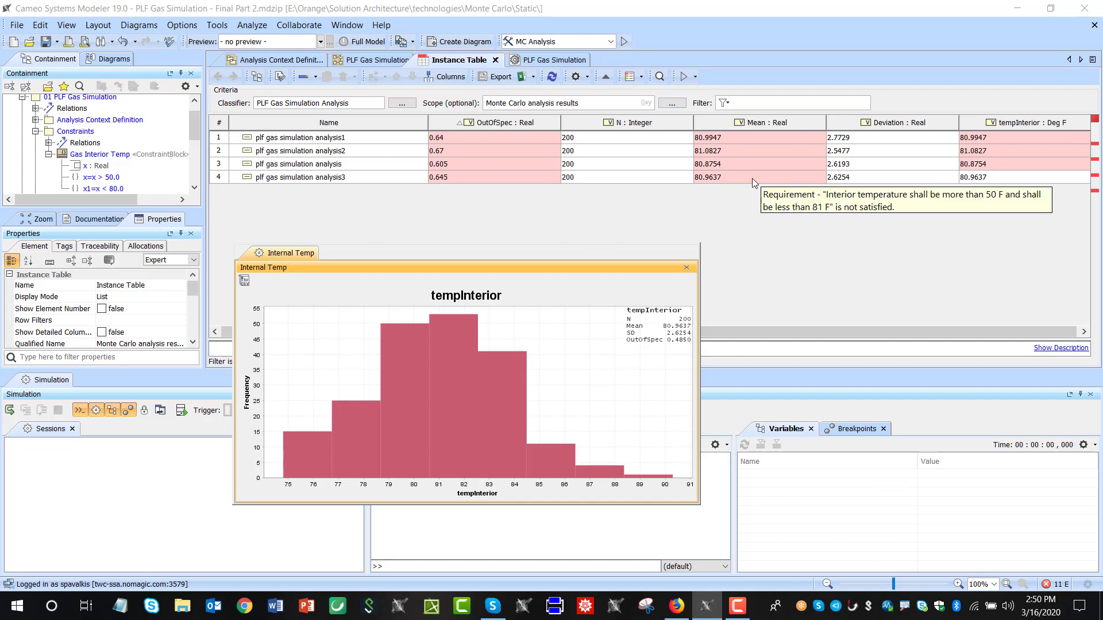
pyautogui.moveTo(980, 182)
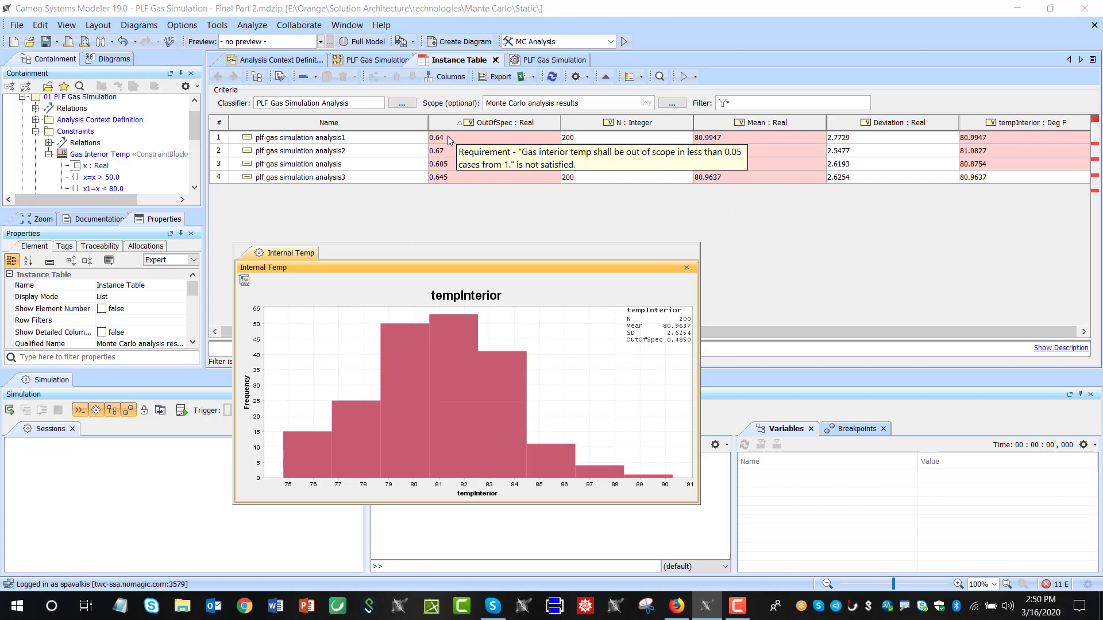
pyautogui.click(686, 267)
# Open the PLF Gas Simulation parametric diagram and view the specification of the Gas Interior Temp constraint property.
pyautogui.click(359, 61)
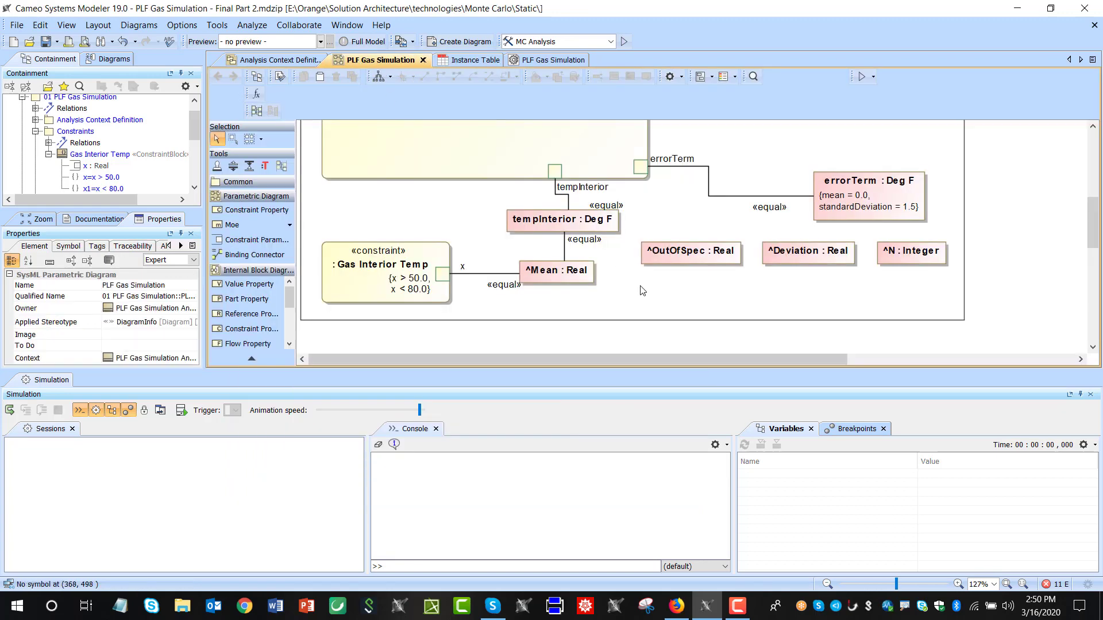
pyautogui.click(415, 293)
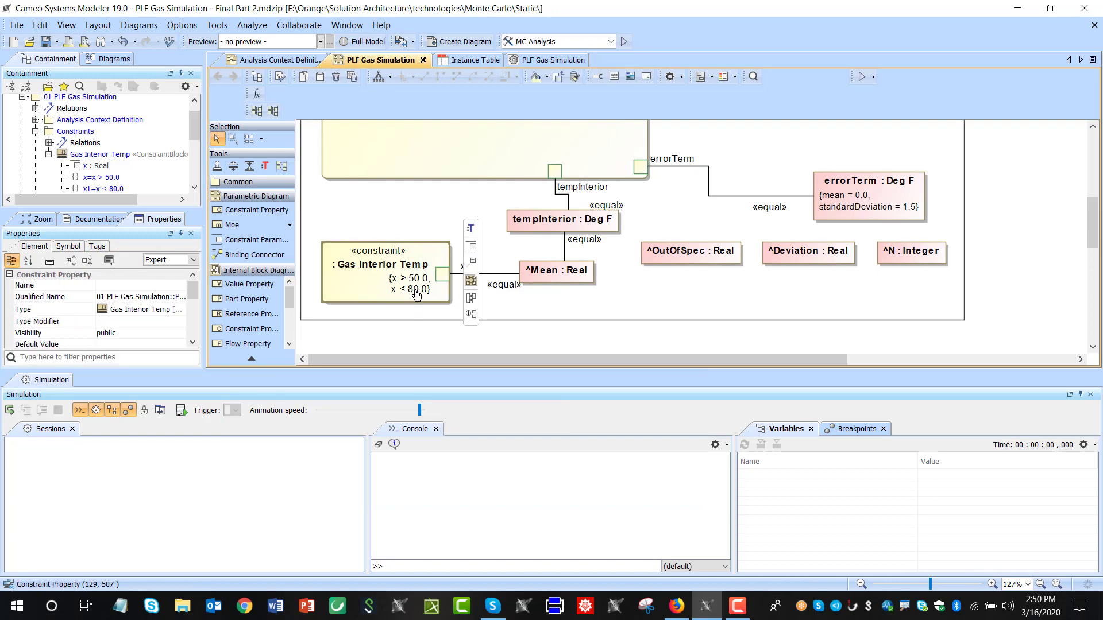
pyautogui.doubleClick(416, 294)
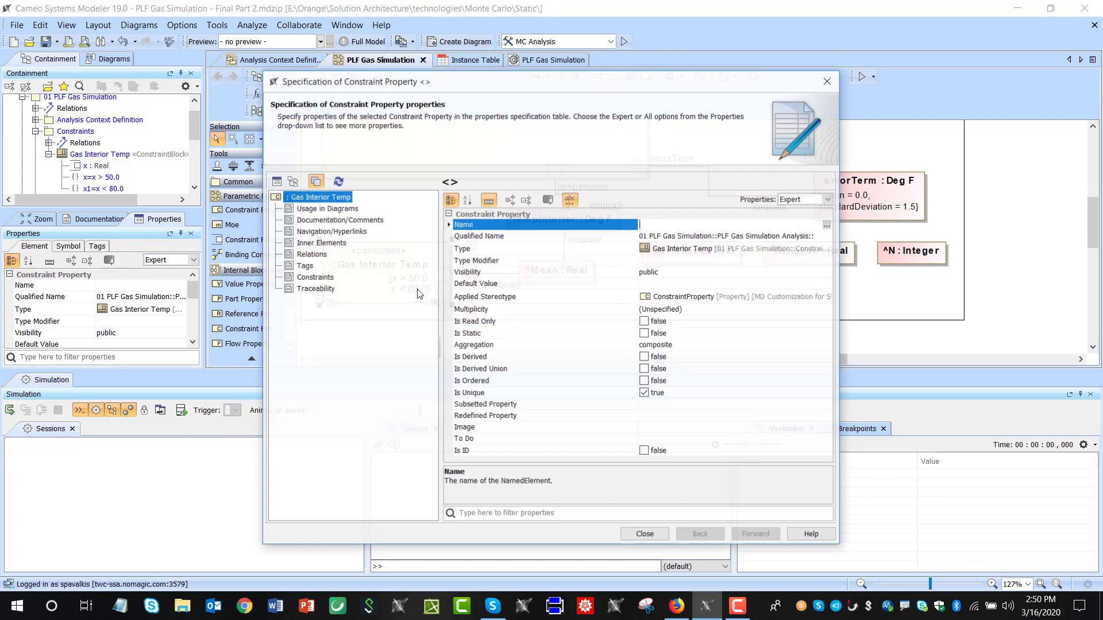
pyautogui.click(827, 81)
# Locate the Gas Interior Temp constraint block in the structure tree and look through its contents.
pyautogui.rightClick(373, 284)
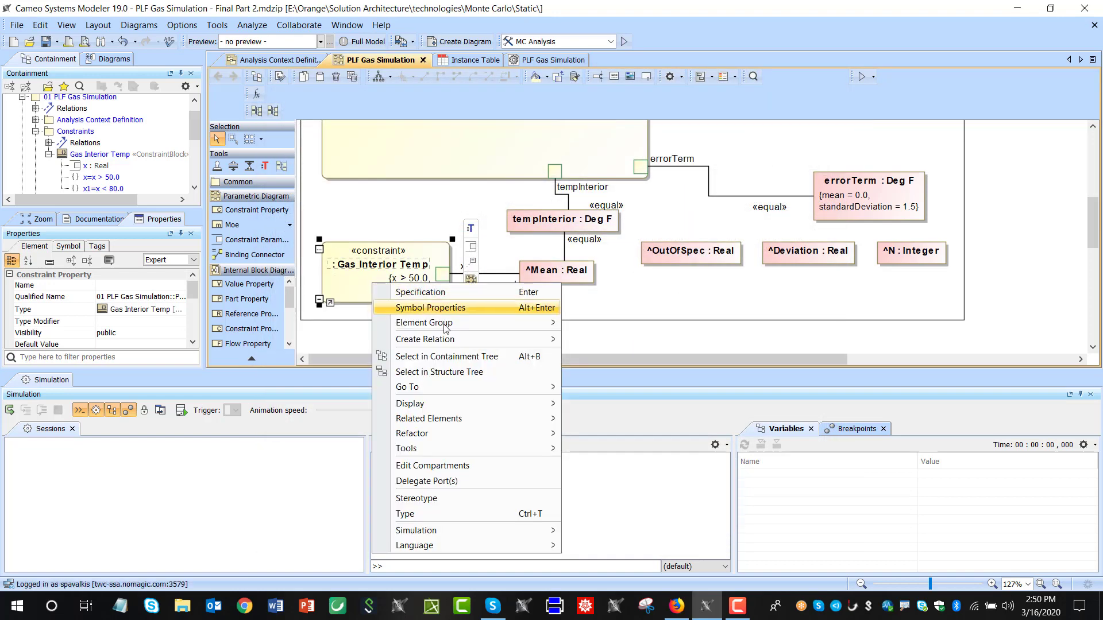
pyautogui.moveTo(453, 386)
pyautogui.click(666, 421)
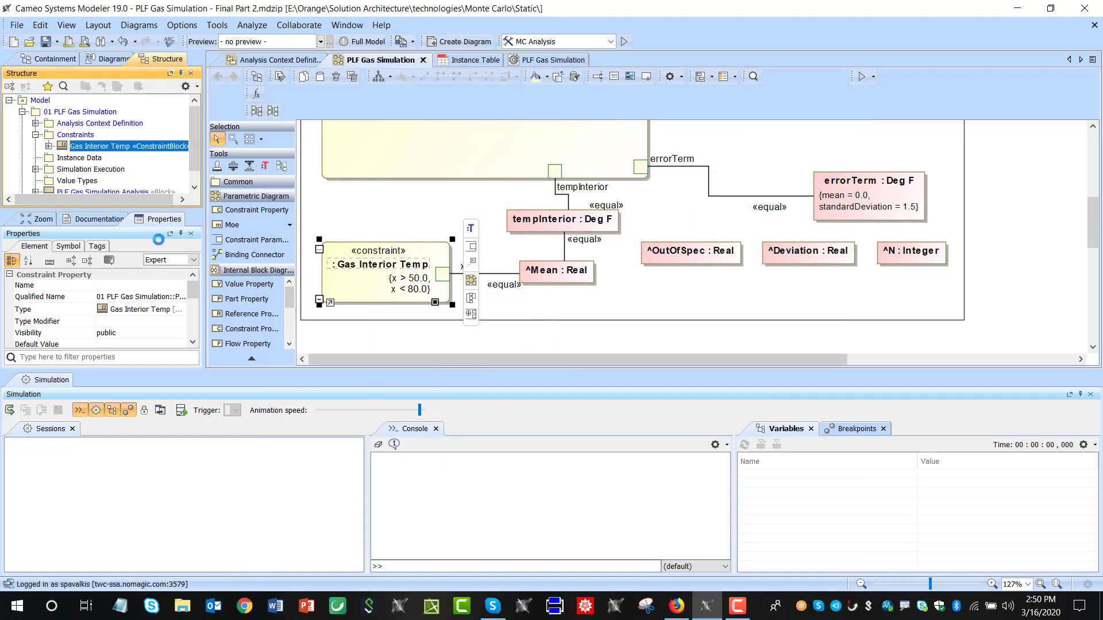
pyautogui.click(49, 146)
pyautogui.click(86, 158)
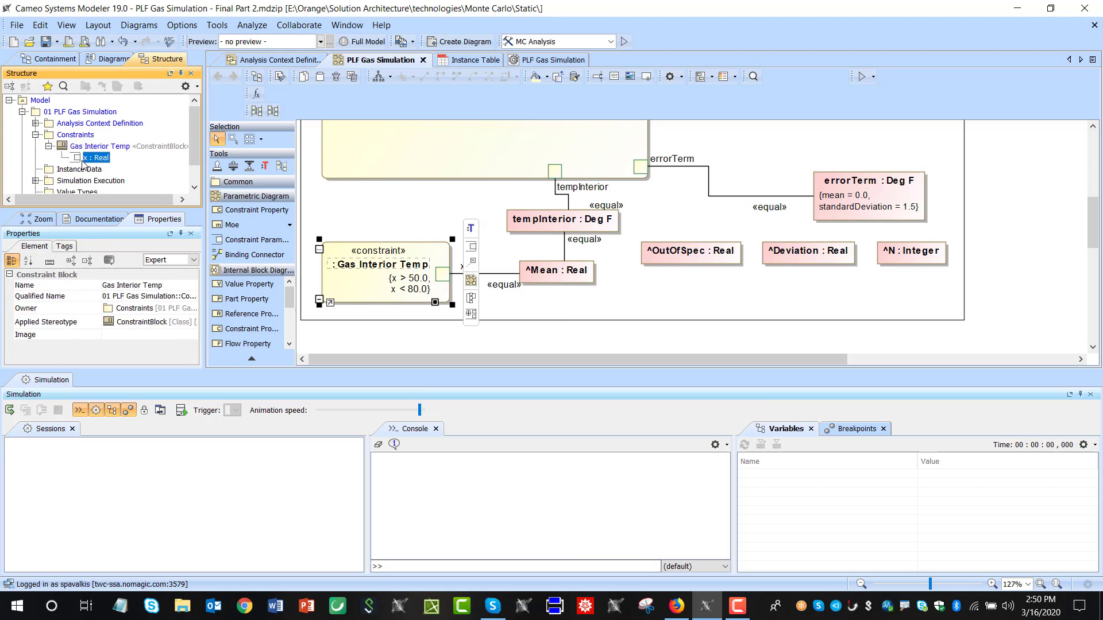
pyautogui.scroll(-1, 107, 135)
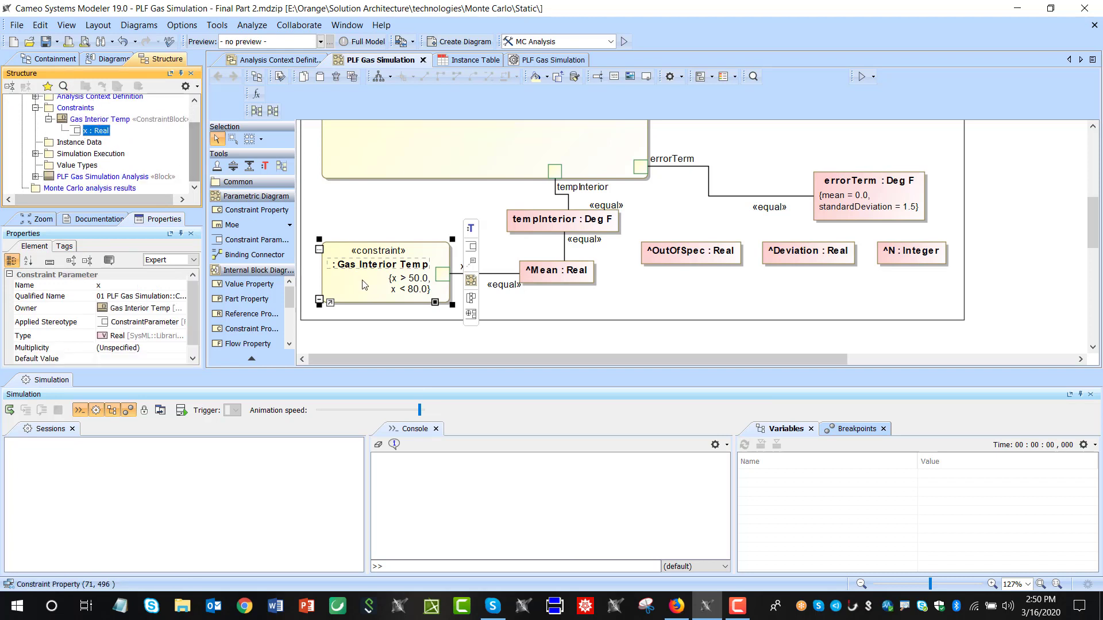
# Locate the type of the Gas Interior Temp constraint in the containment tree and set its upper-limit specification to x < 81.0.
pyautogui.rightClick(363, 285)
pyautogui.moveTo(530, 384)
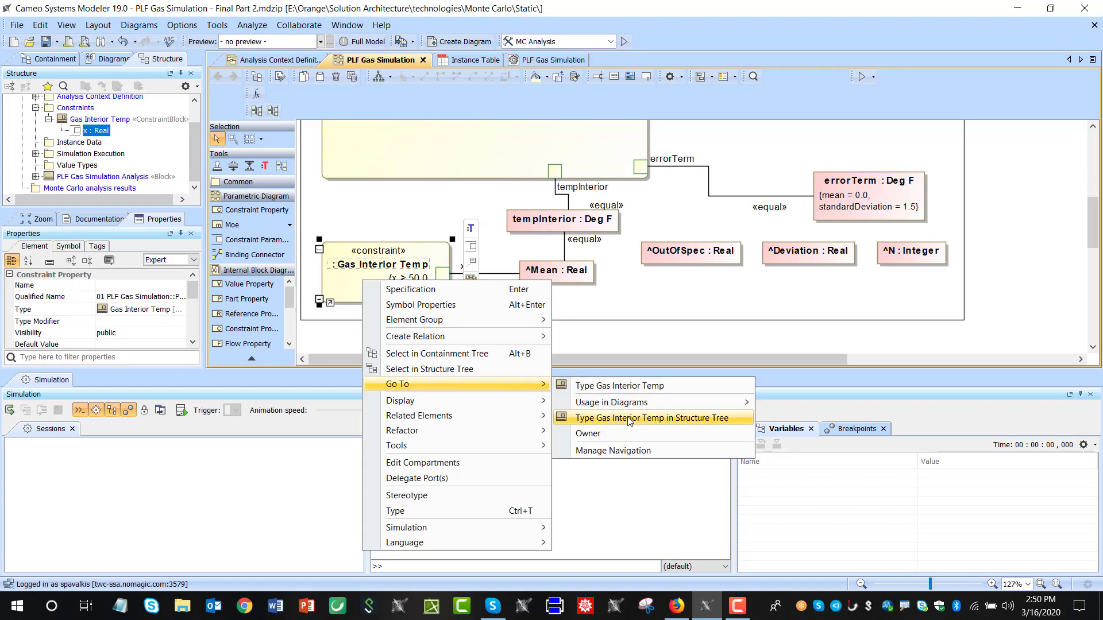
pyautogui.click(649, 391)
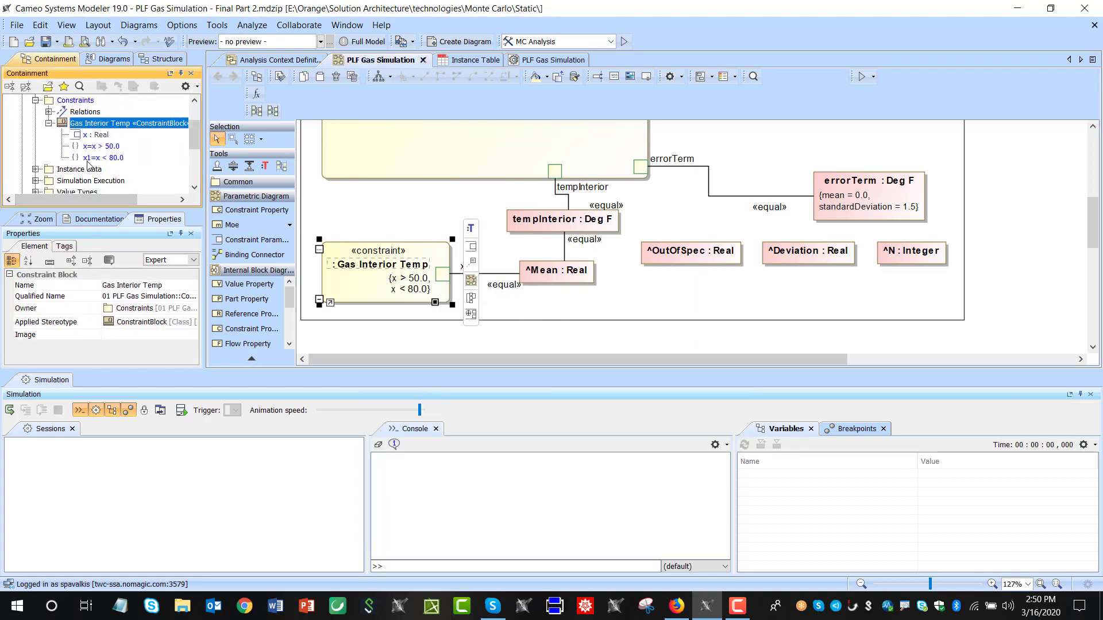
pyautogui.doubleClick(116, 158)
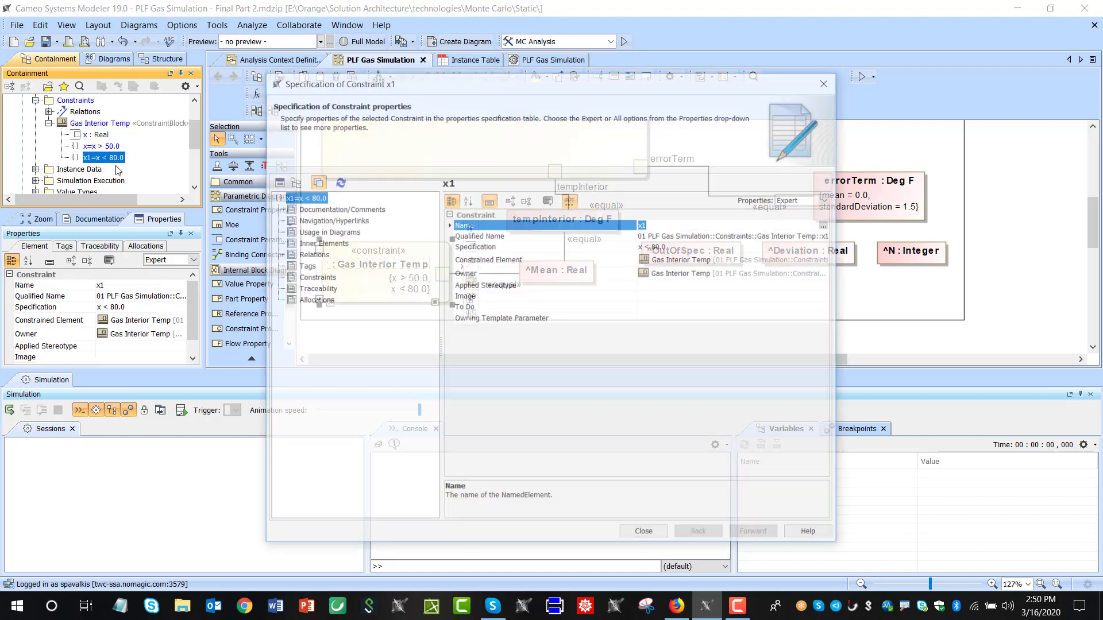
pyautogui.click(660, 248)
pyautogui.click(661, 247)
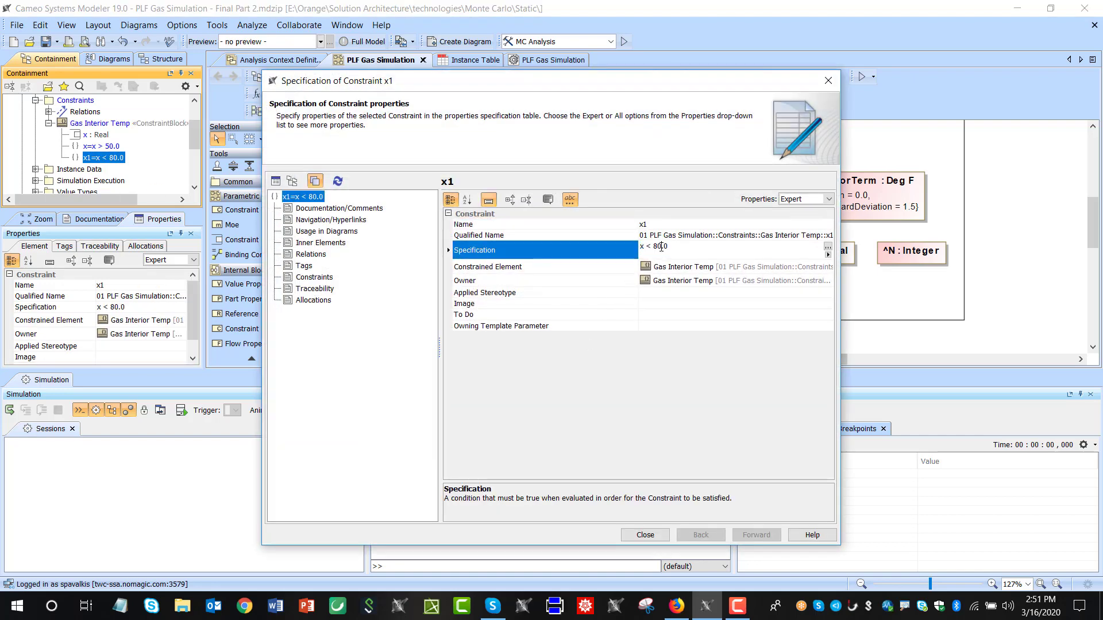
pyautogui.press('BackSpace')
pyautogui.write('1')
pyautogui.click(645, 535)
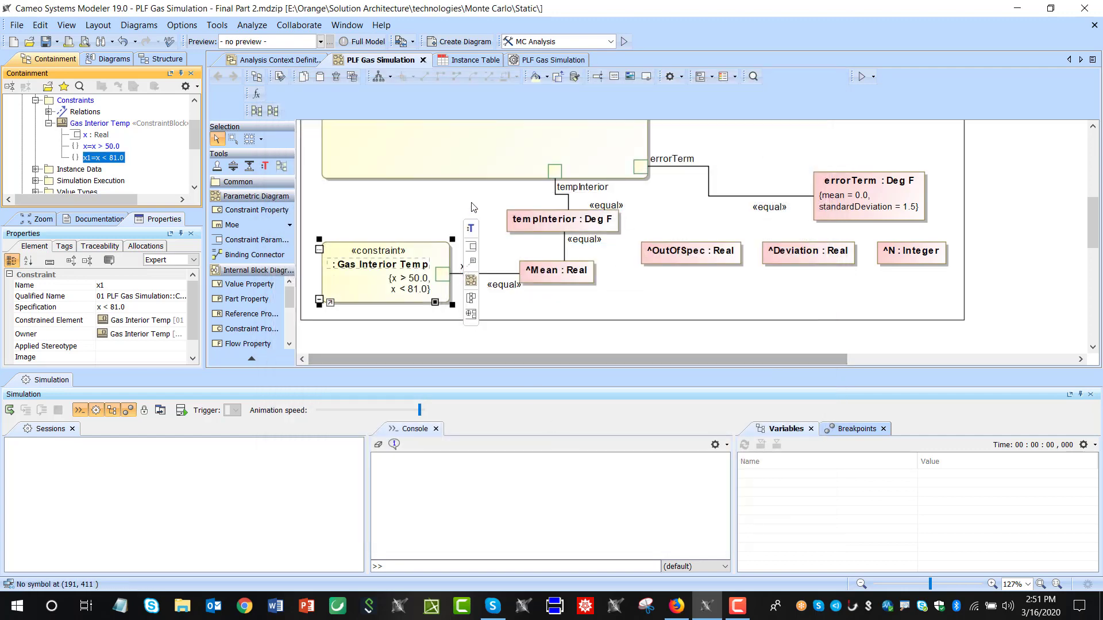
# Check the recorded analysis rows in the instance table against the revised constraint limit.
pyautogui.click(466, 59)
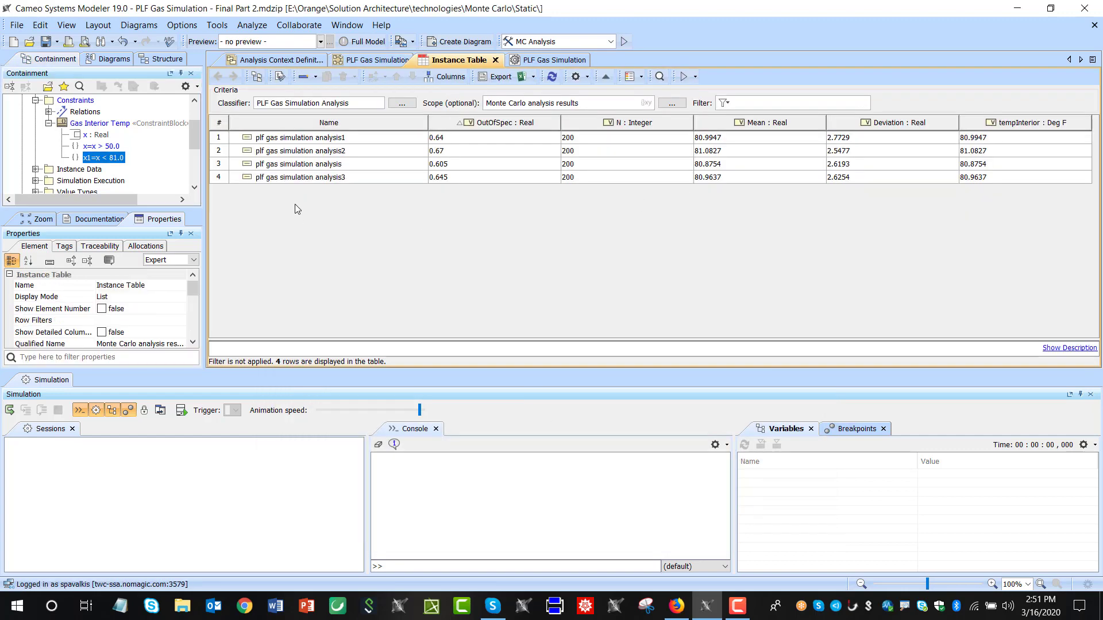
pyautogui.click(533, 178)
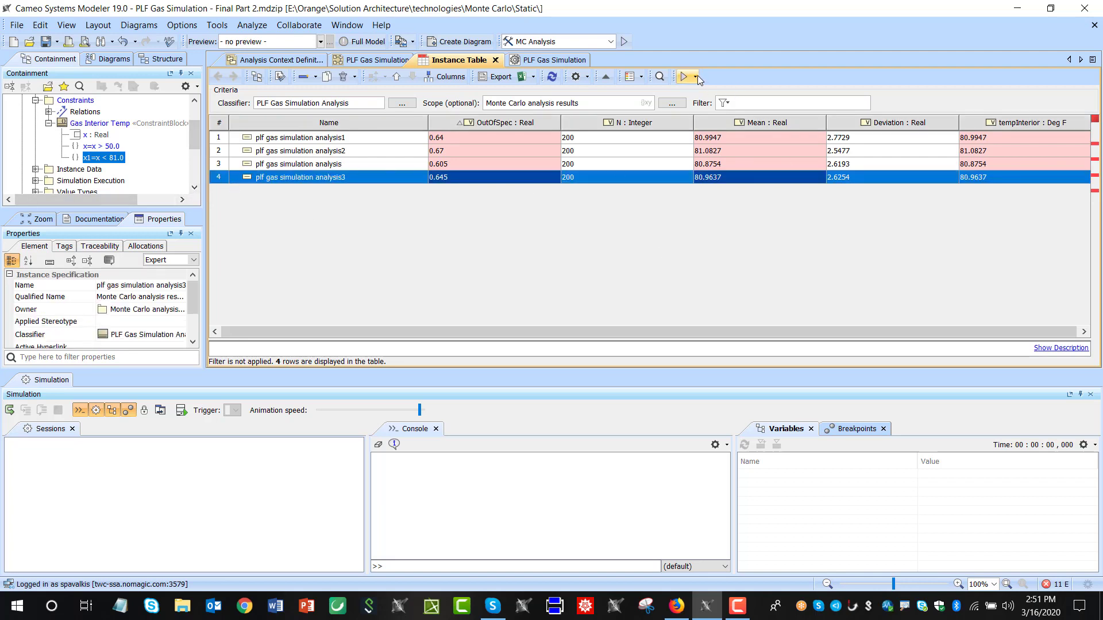
pyautogui.click(709, 192)
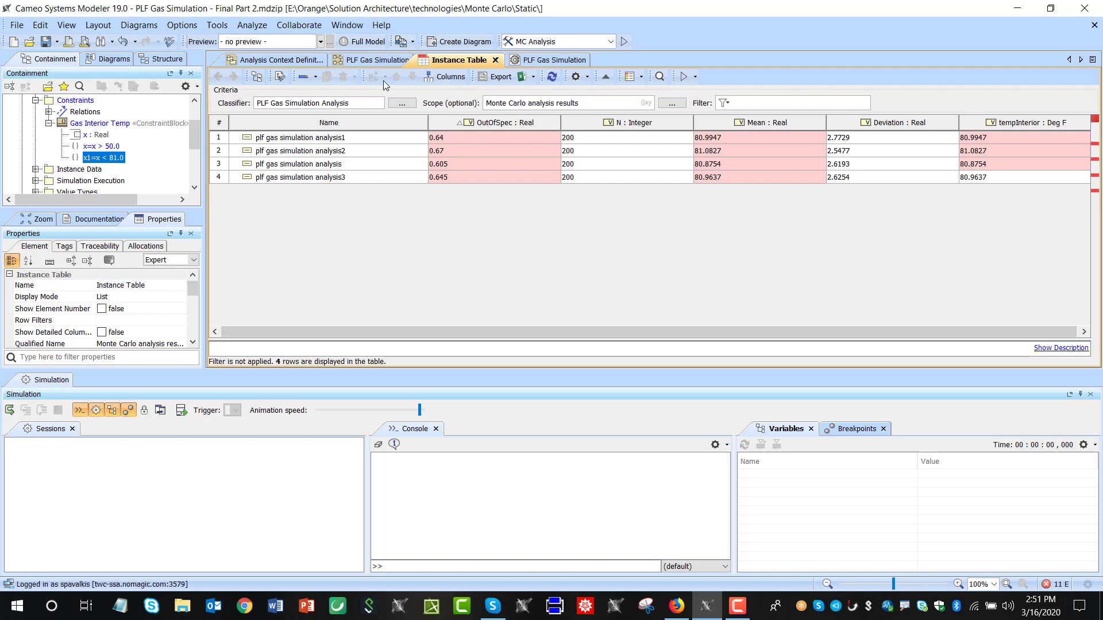
# Review the Gas Interior Temp constraint and the tempSimulationConstraint inputs in the PLF Gas Simulation parametric diagram.
pyautogui.click(351, 60)
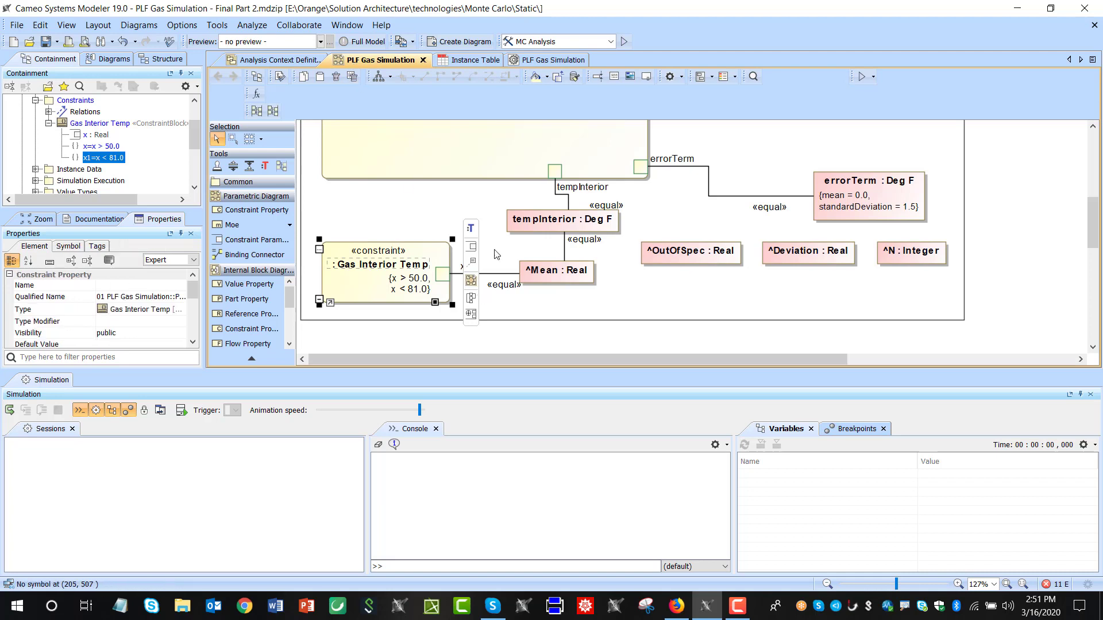
pyautogui.click(415, 228)
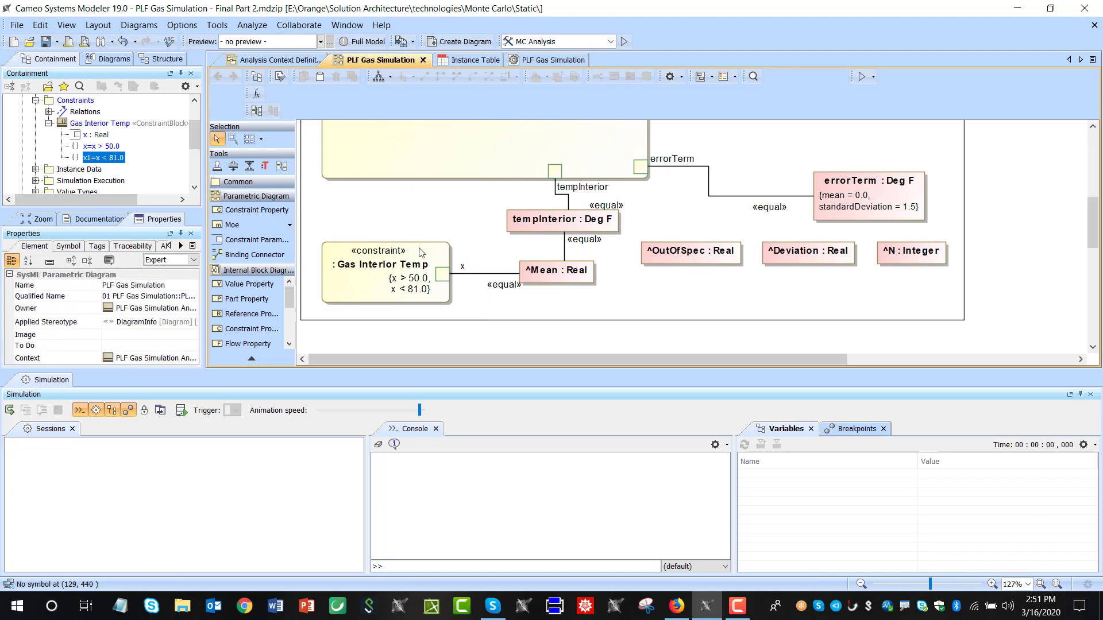
pyautogui.scroll(3, 417, 213)
pyautogui.scroll(2, 418, 213)
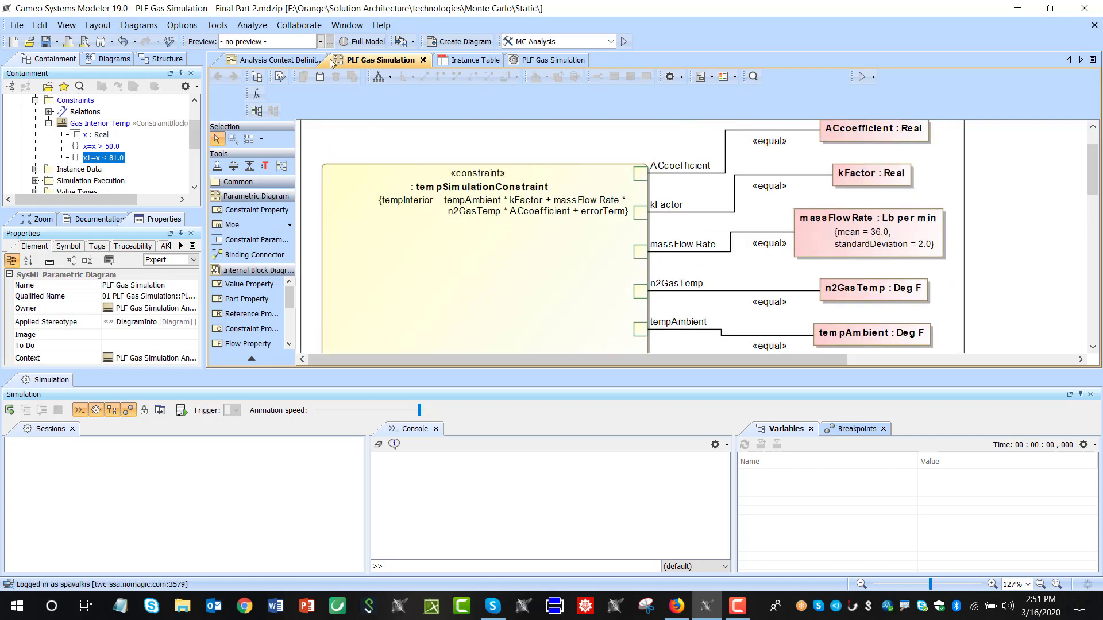
# In the Analysis Context Definition diagram, set the limit in the Gas Interior Temp out of Scope requirement text to 0.65 cases.
pyautogui.click(232, 60)
pyautogui.scroll(-3, 661, 226)
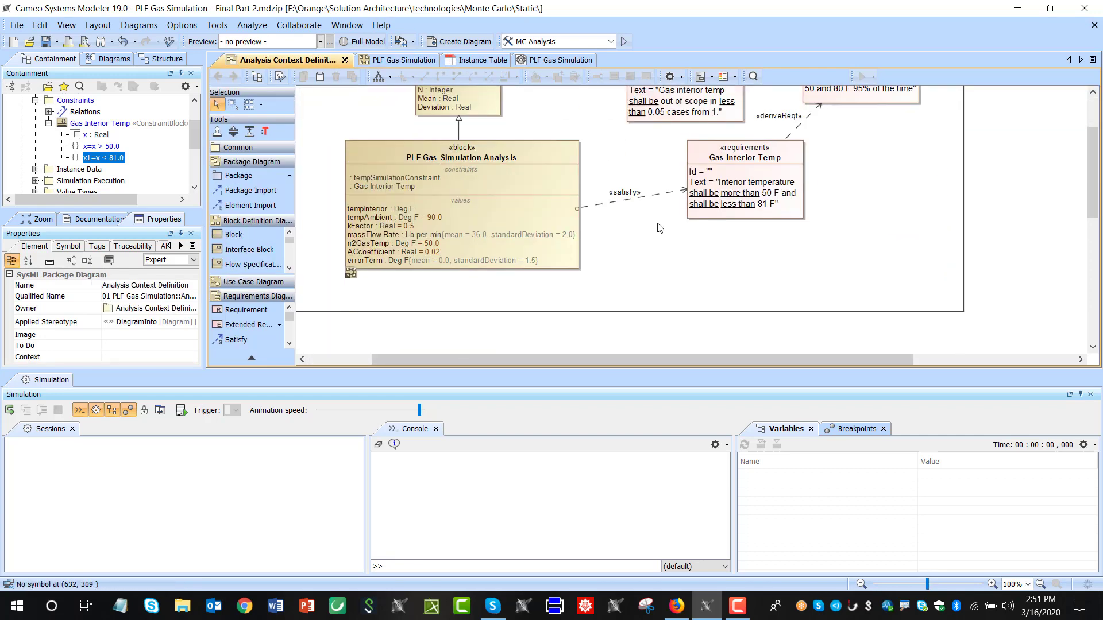
pyautogui.scroll(2, 660, 227)
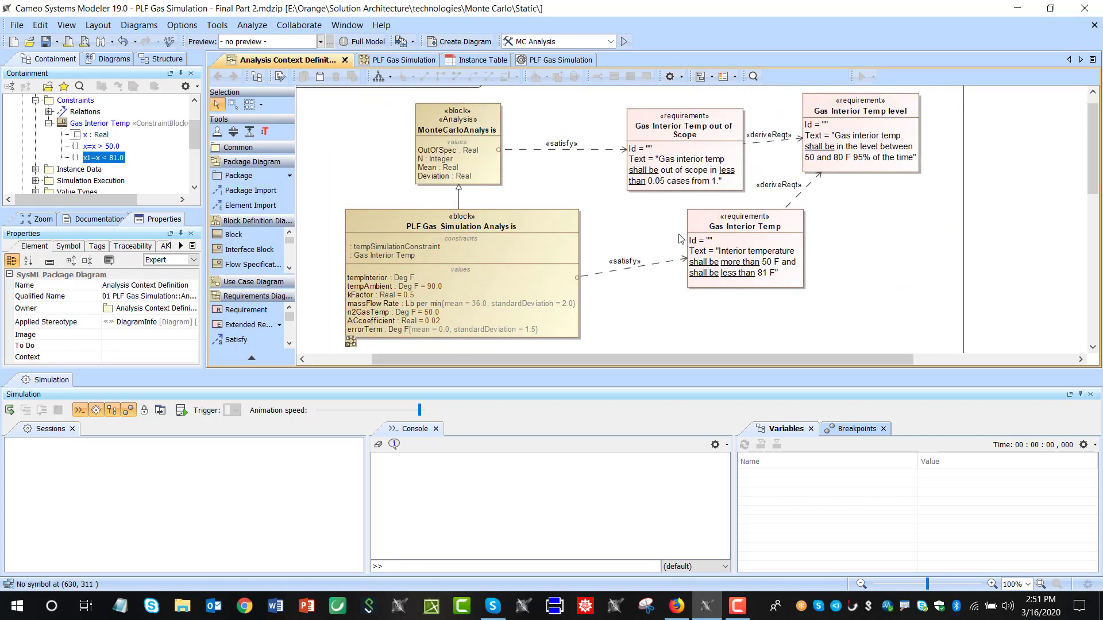
pyautogui.doubleClick(661, 175)
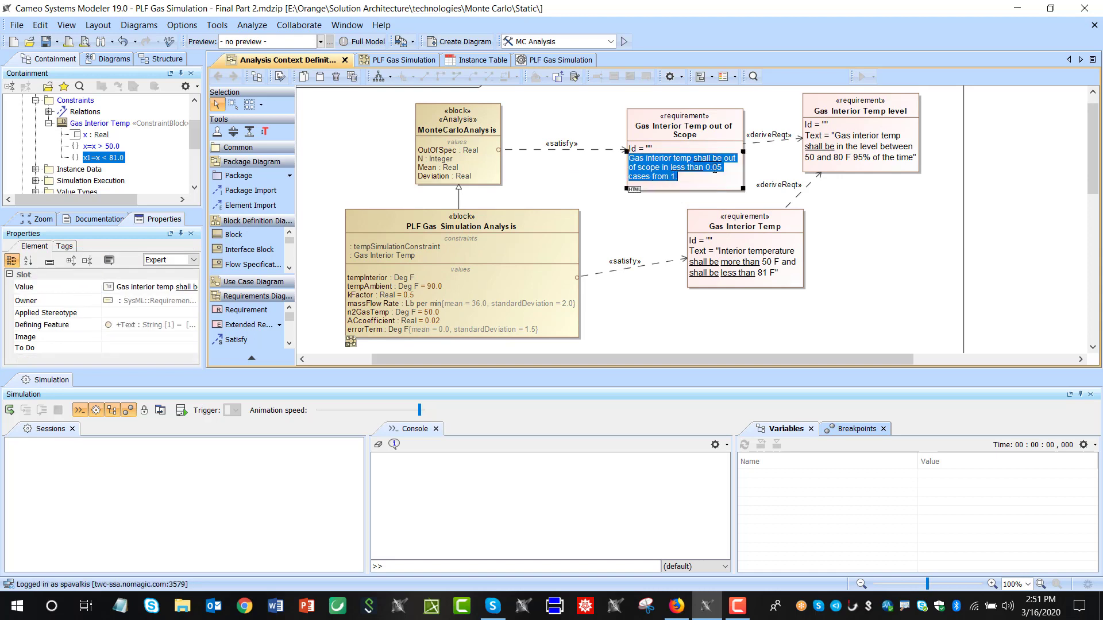
pyautogui.moveTo(712, 167); pyautogui.dragTo(717, 169)
pyautogui.write('6')
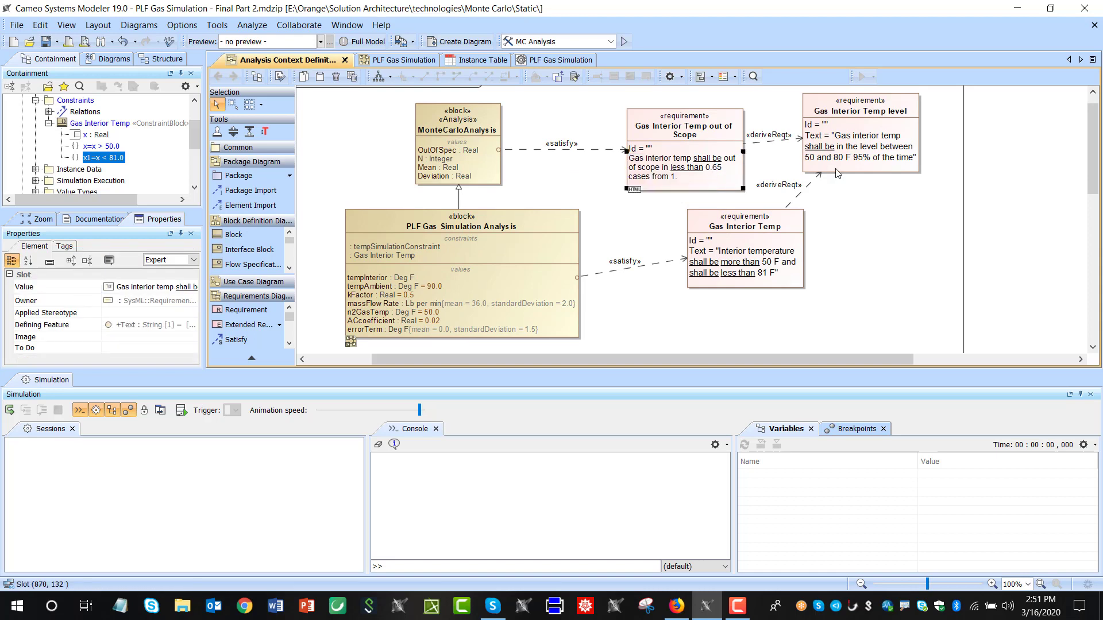
# Set the percentage in the Gas Interior Temp level requirement text to 35% of the time.
pyautogui.doubleClick(857, 162)
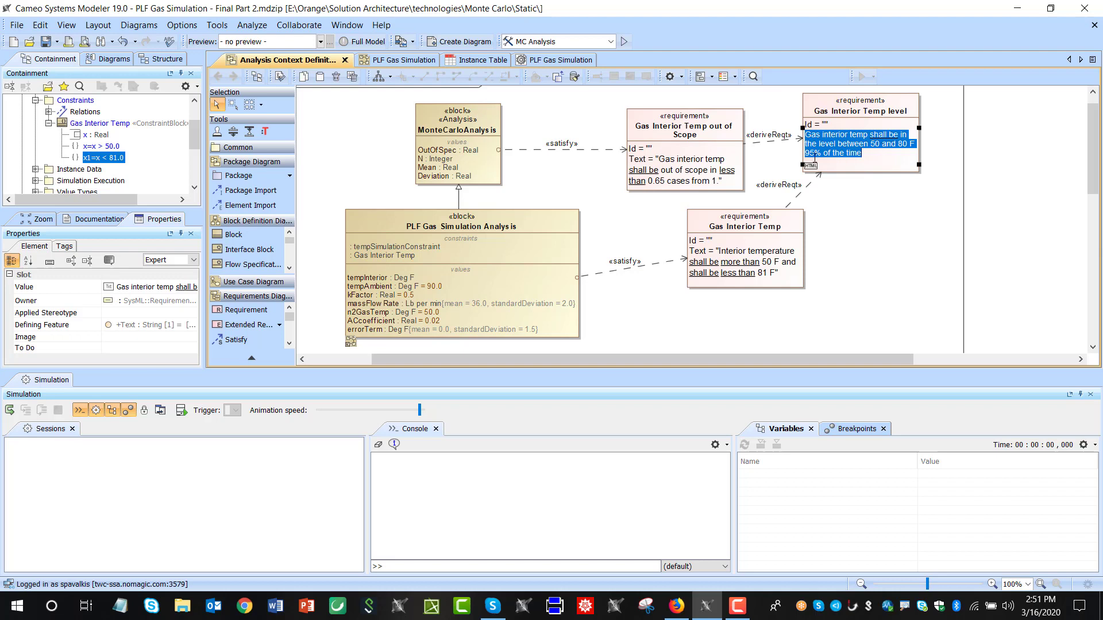
pyautogui.moveTo(811, 153); pyautogui.dragTo(804, 154)
pyautogui.write('3')
pyautogui.click(900, 230)
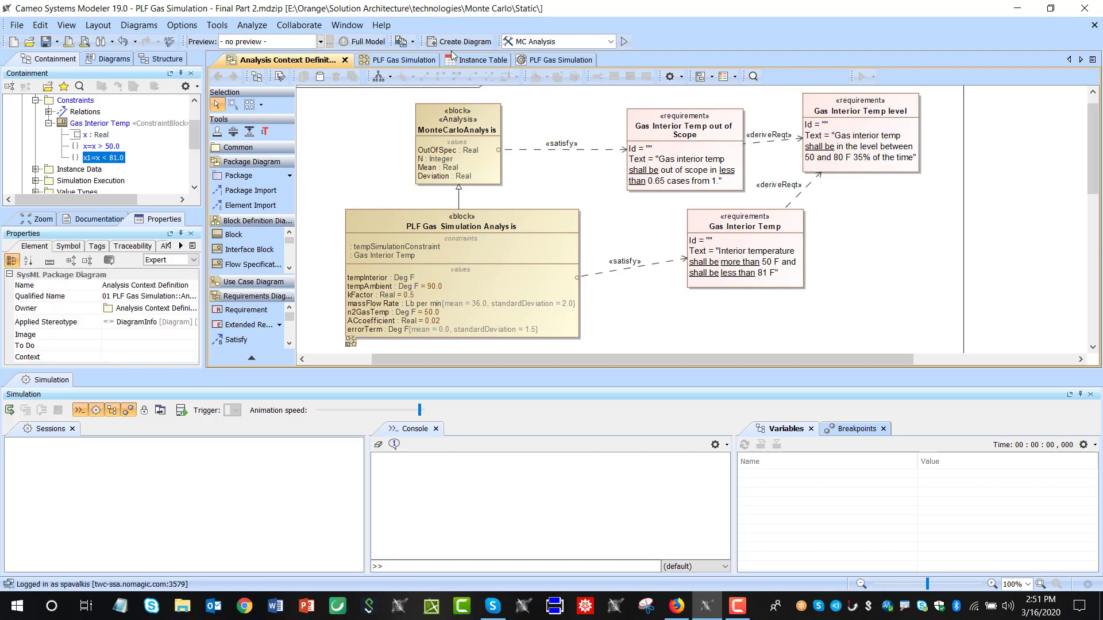
# Run MC Analysis, close the Mass Flow Rate and Error term histograms, and move the Internal Temp histogram off the diagram.
pyautogui.click(624, 42)
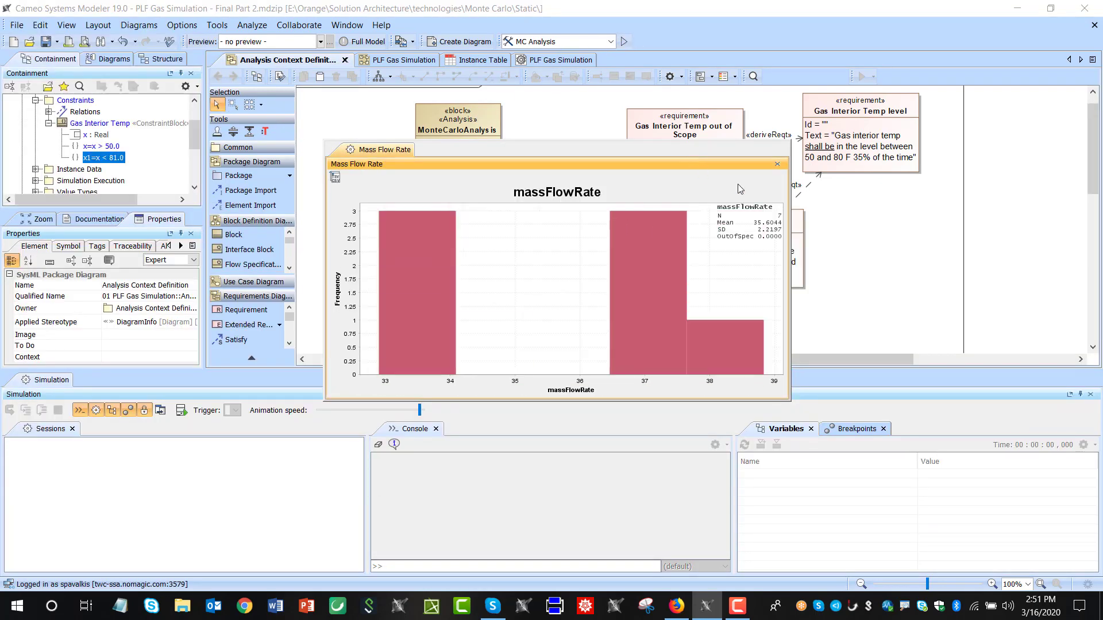
pyautogui.click(777, 164)
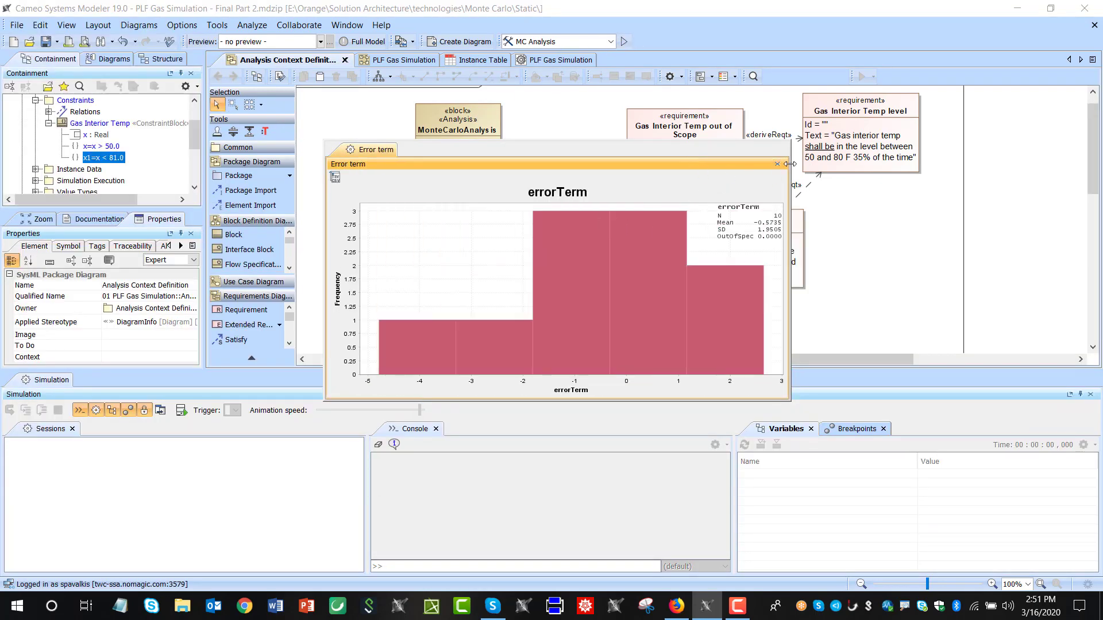
pyautogui.click(777, 165)
pyautogui.moveTo(588, 157); pyautogui.dragTo(458, 306)
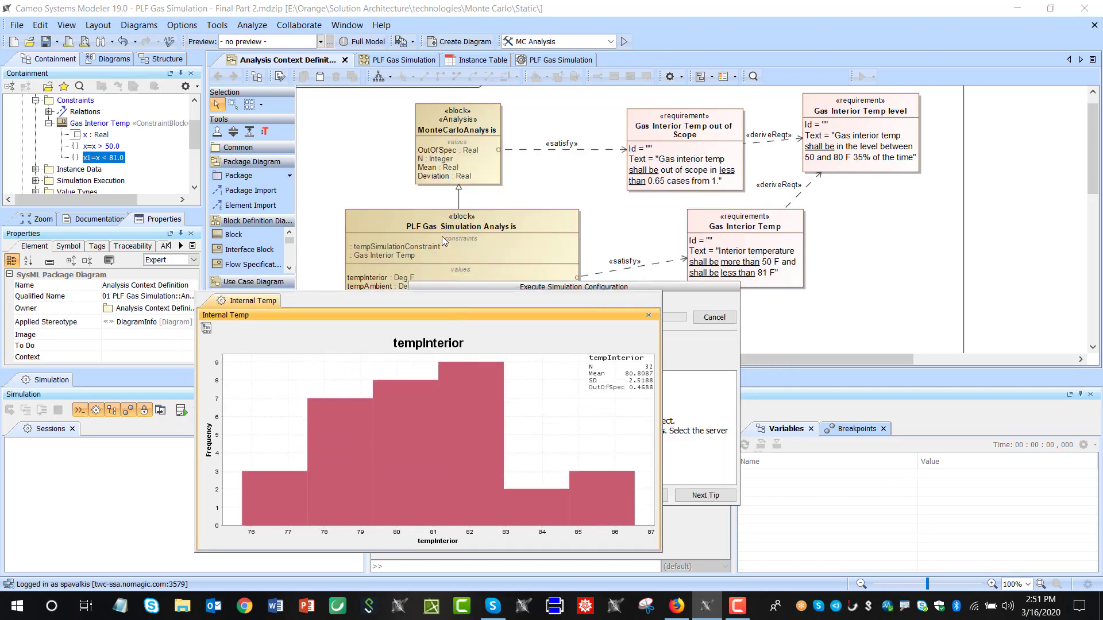
# Show the instance table clear of the Internal Temp histogram, check the new run's OutOfSpec value, and close the histogram.
pyautogui.click(392, 62)
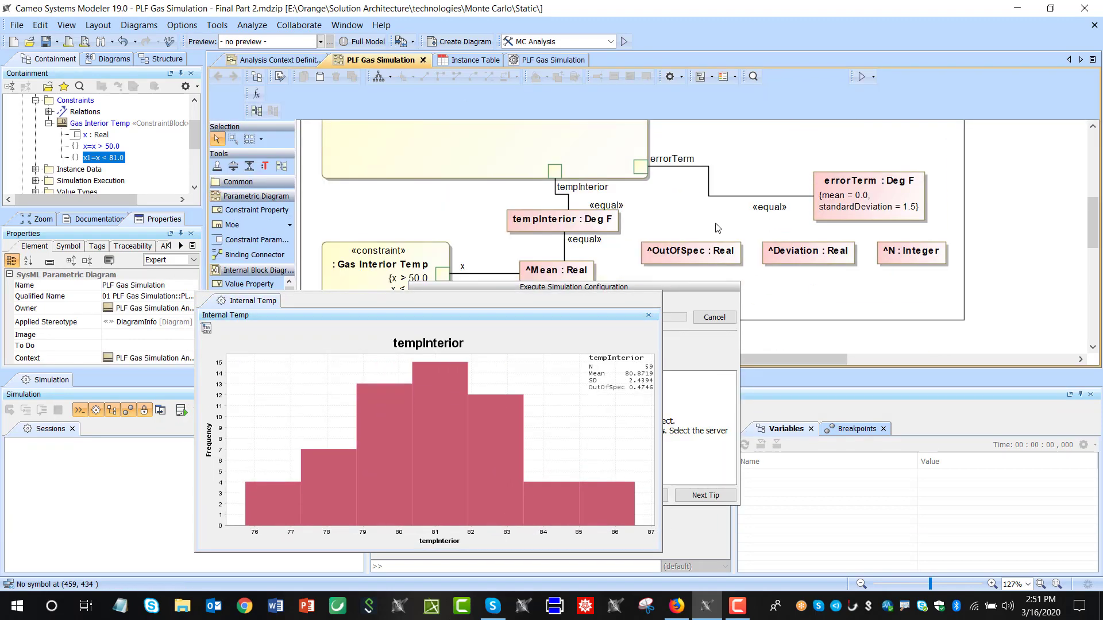
pyautogui.click(482, 63)
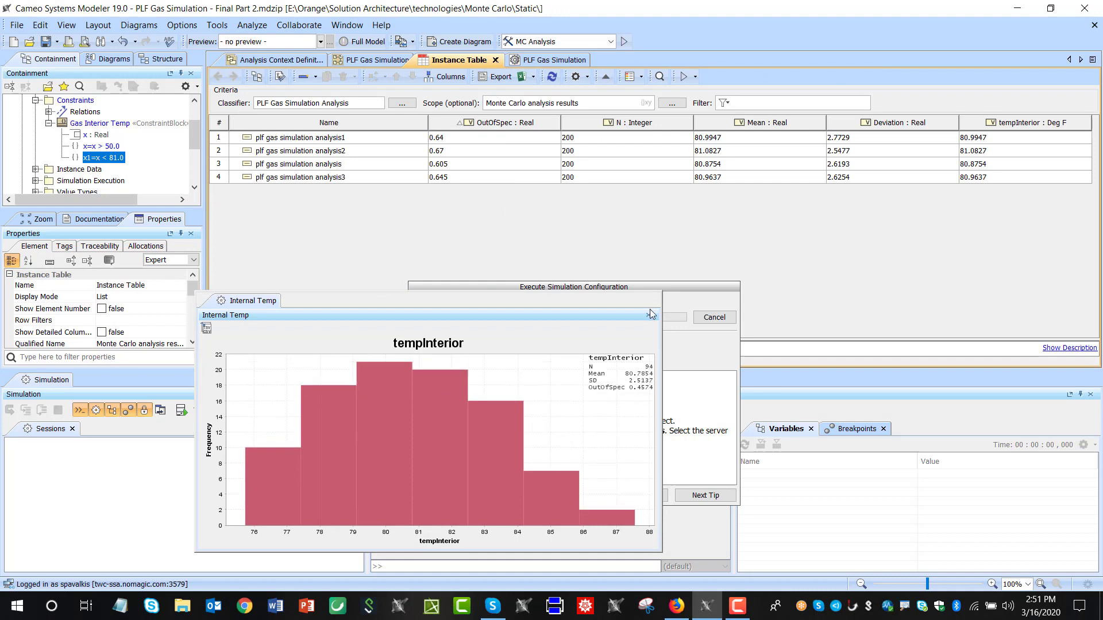
pyautogui.moveTo(591, 315); pyautogui.dragTo(411, 256)
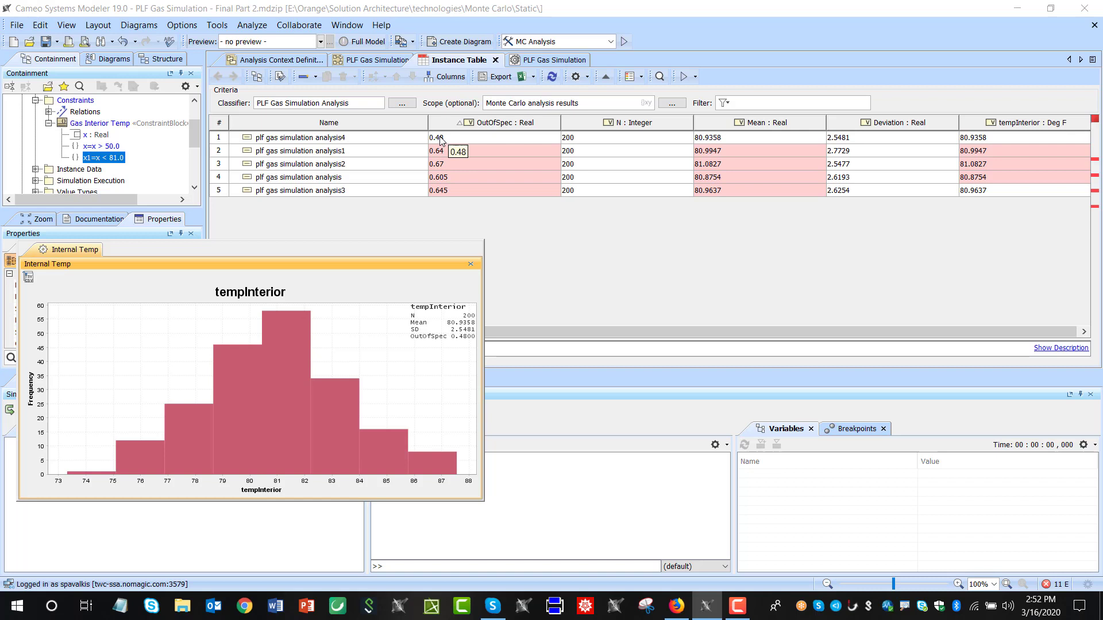
pyautogui.click(471, 264)
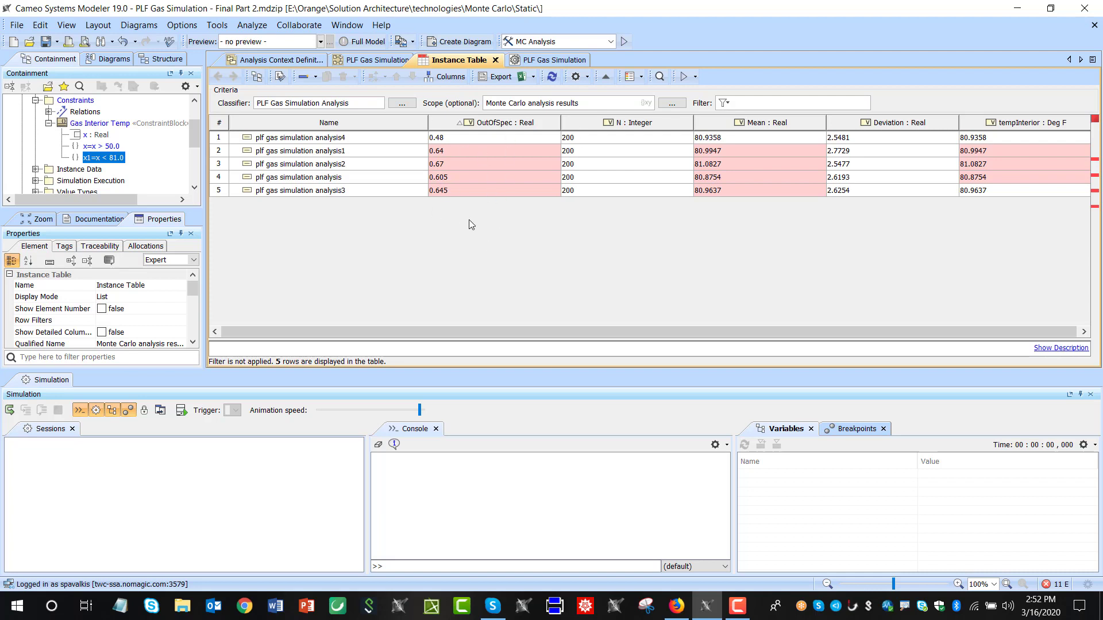
pyautogui.click(738, 606)
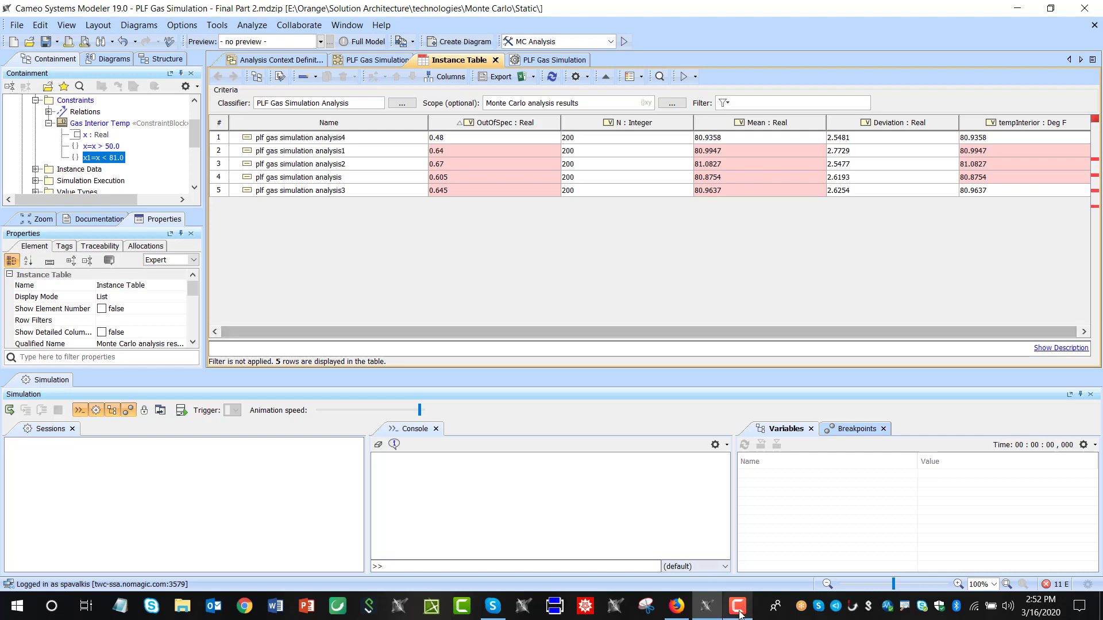